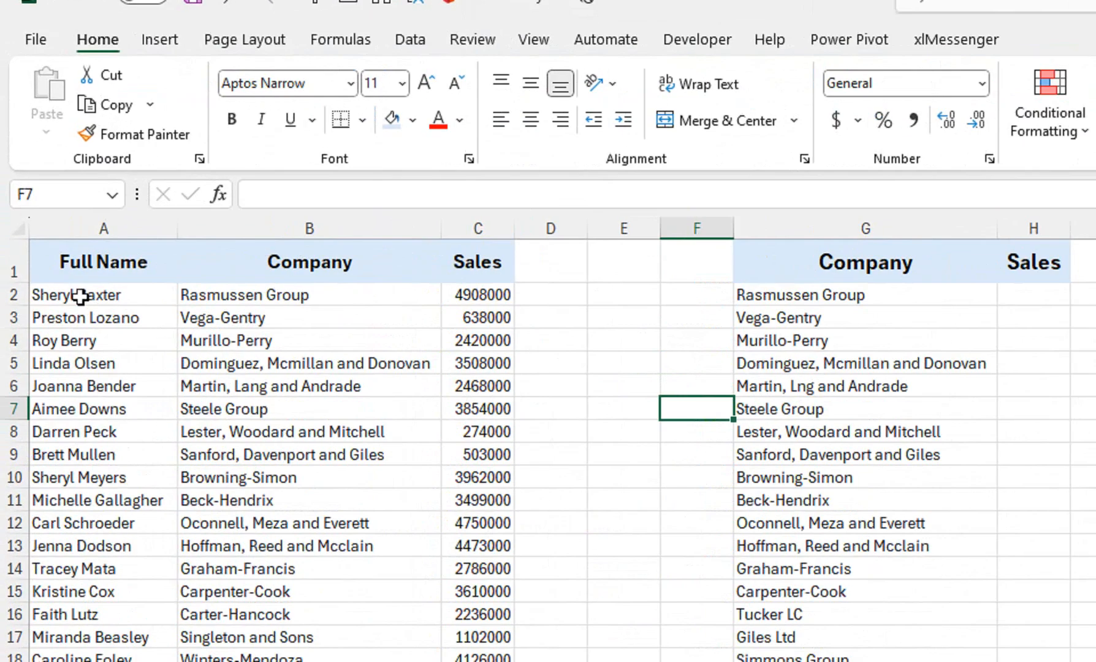
# Copy the first eleven full names from A2:A12 to J4:J14 and fit column J's width to them.
pyautogui.moveTo(41, 163); pyautogui.dragTo(42, 274)
pyautogui.hotkey('ctrl', 'c')
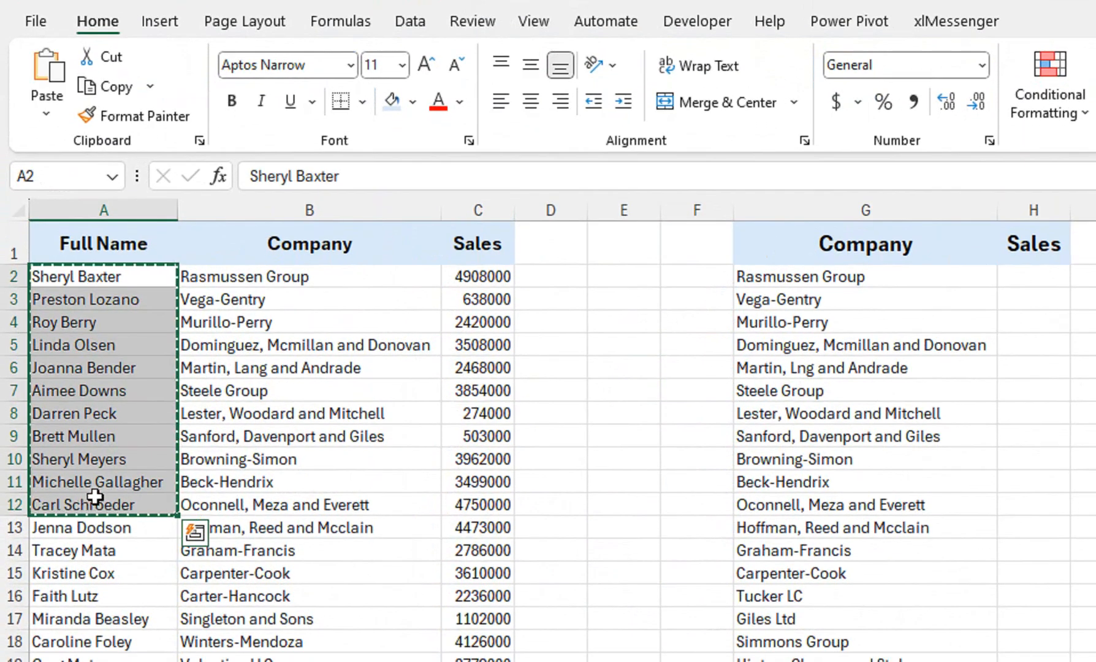
pyautogui.click(919, 325)
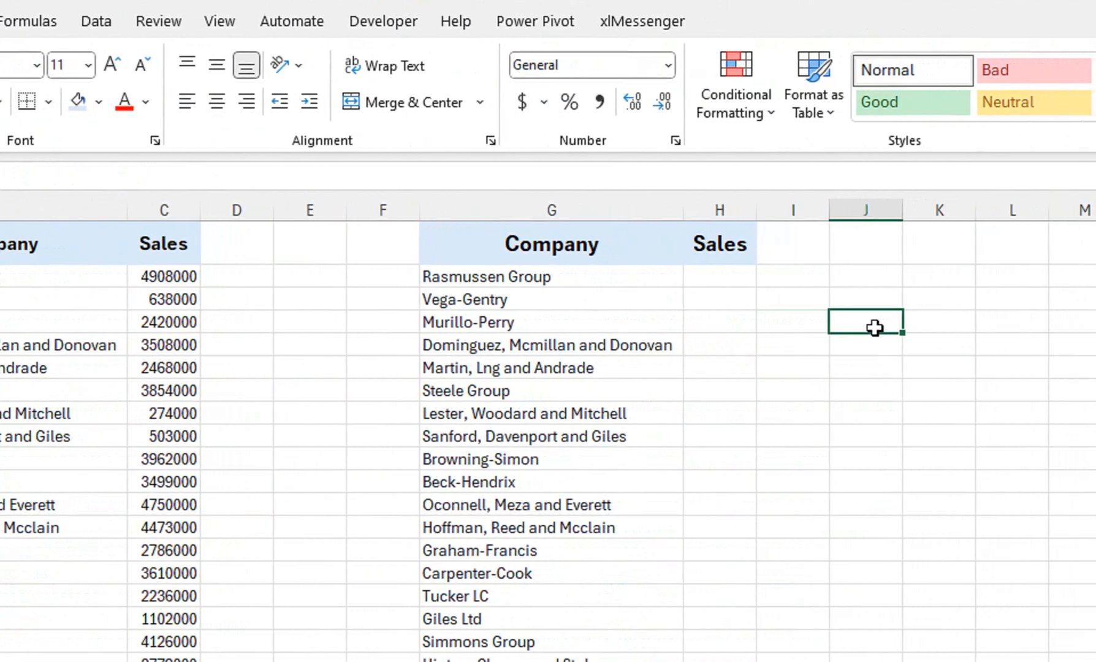
pyautogui.hotkey('ctrl', 'v')
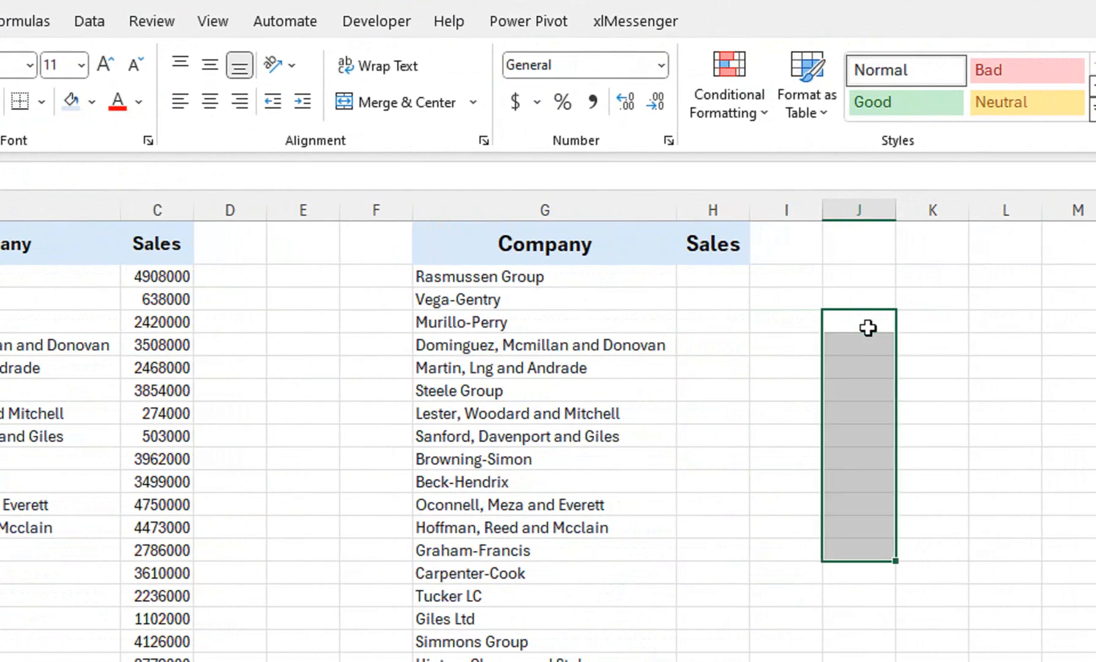
pyautogui.doubleClick(902, 211)
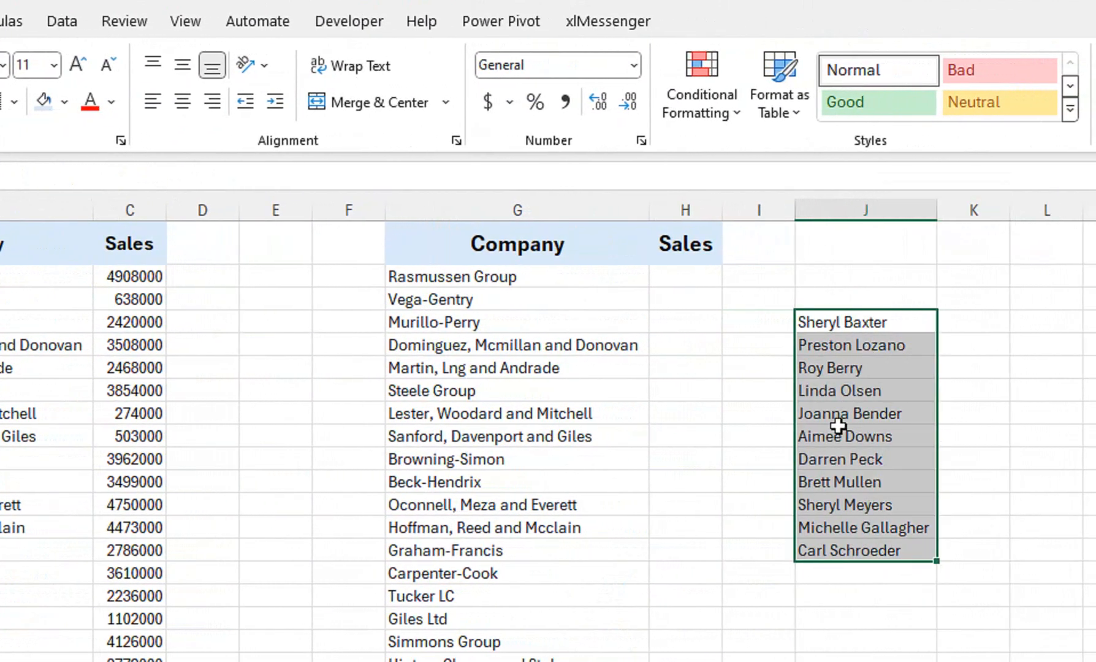
# Misspell two copied first names by deleting one middle "n" in J8 and the "y" in J12.
pyautogui.click(839, 427)
pyautogui.click(851, 416)
pyautogui.doubleClick(849, 412)
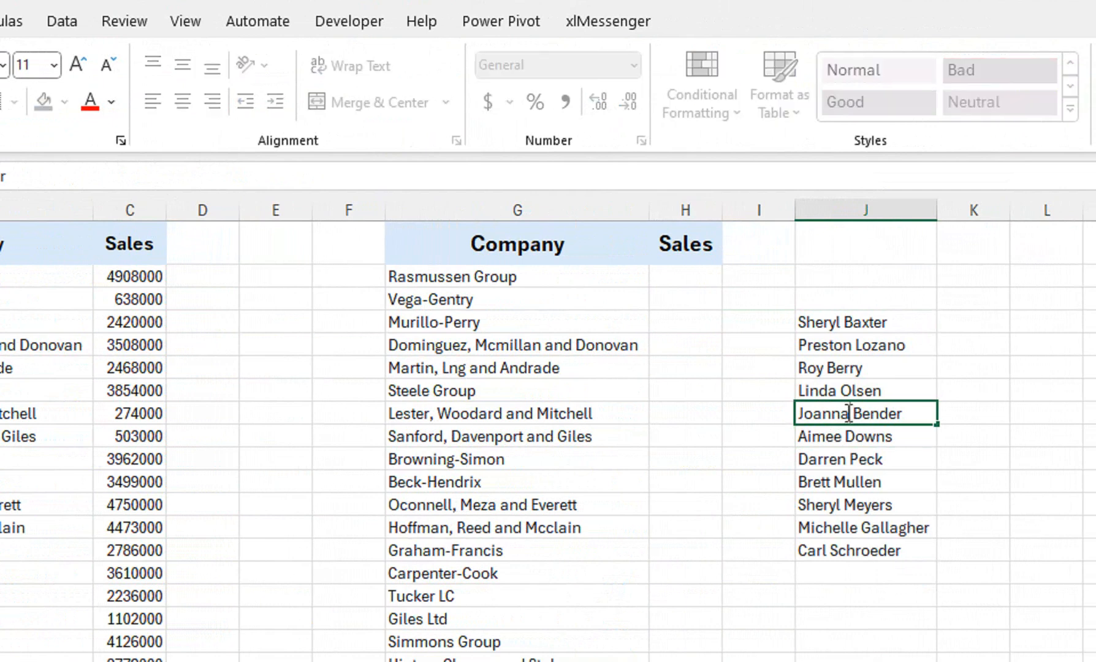
pyautogui.press('BackSpace')
pyautogui.click(839, 456)
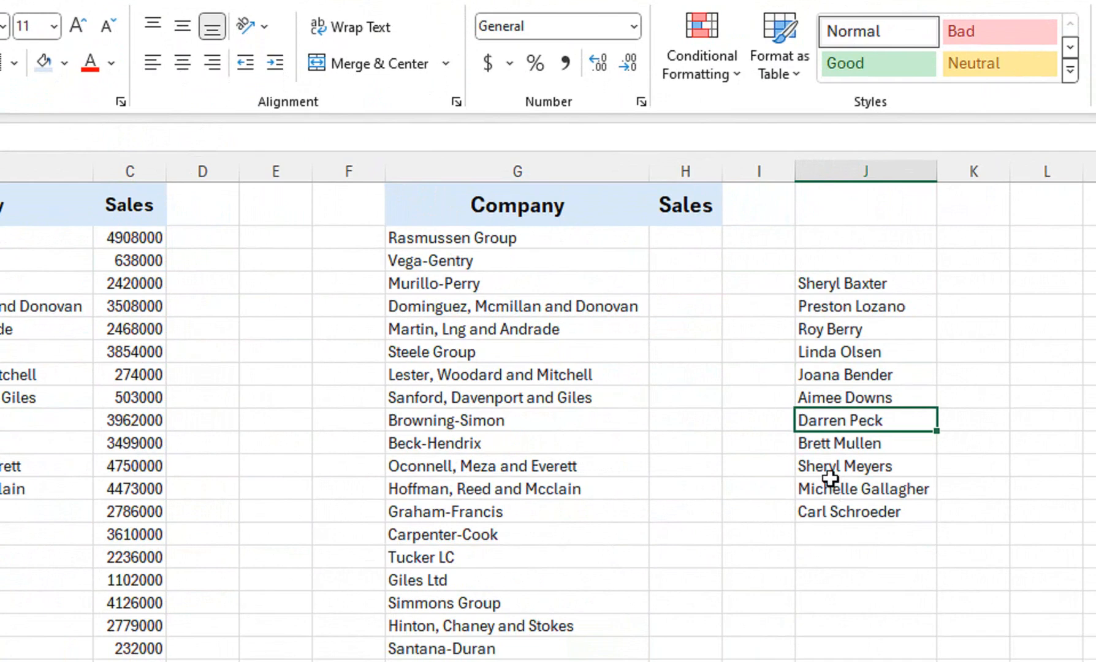
pyautogui.doubleClick(833, 464)
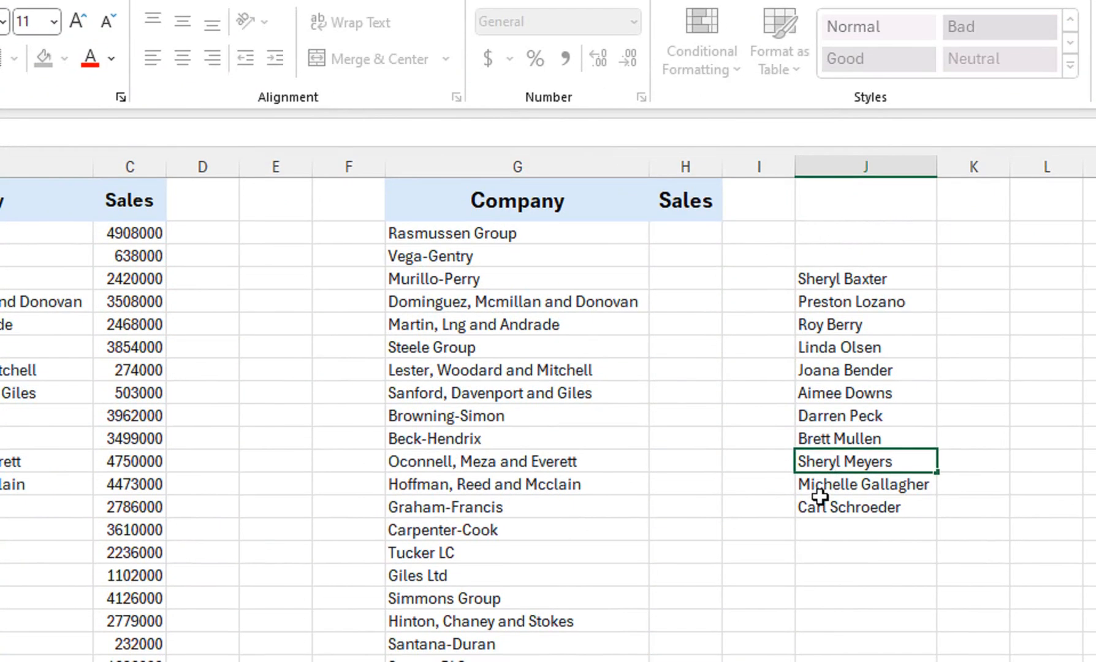
pyautogui.press('BackSpace')
pyautogui.click(830, 525)
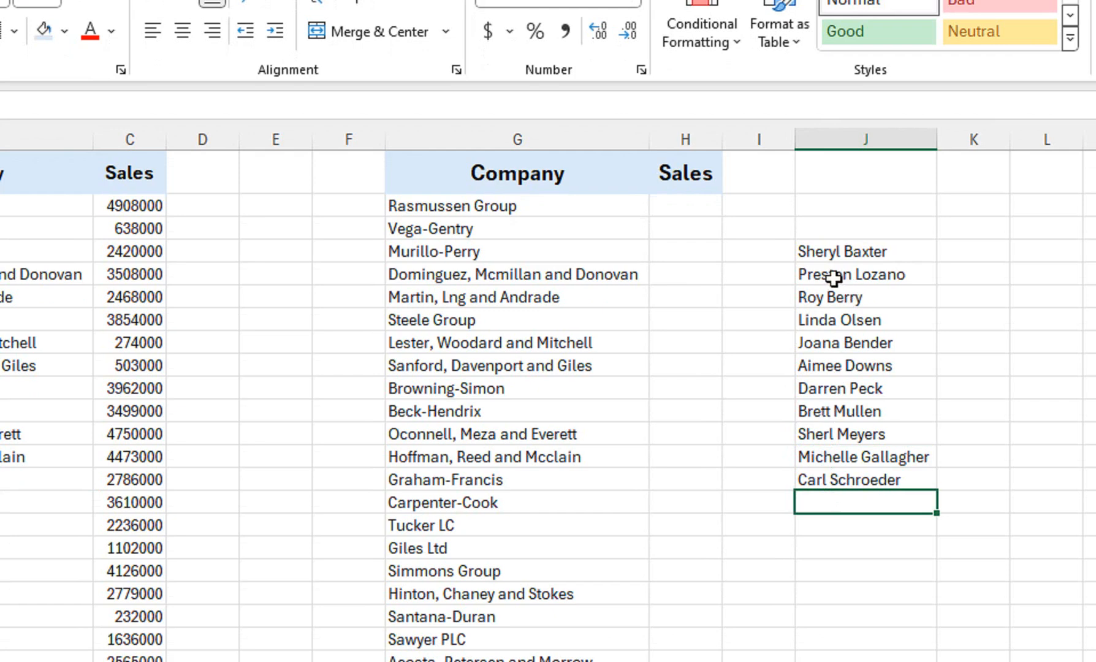
pyautogui.click(974, 257)
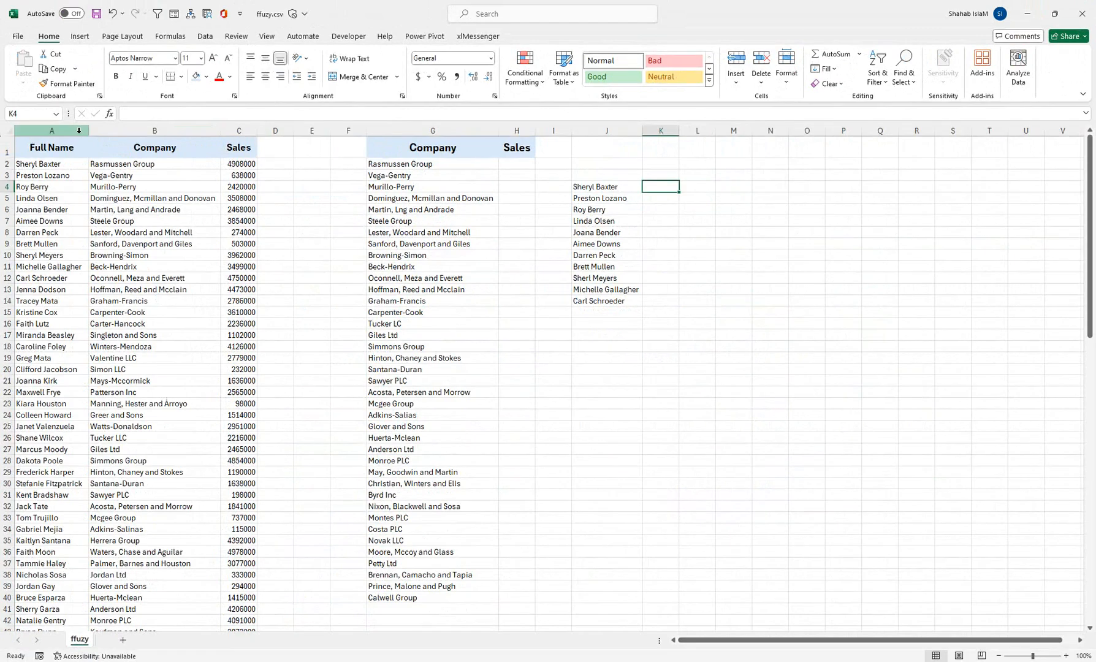
# Copy the Full Name header to J3 and the Sales header to K3 above the copied list.
pyautogui.click(66, 146)
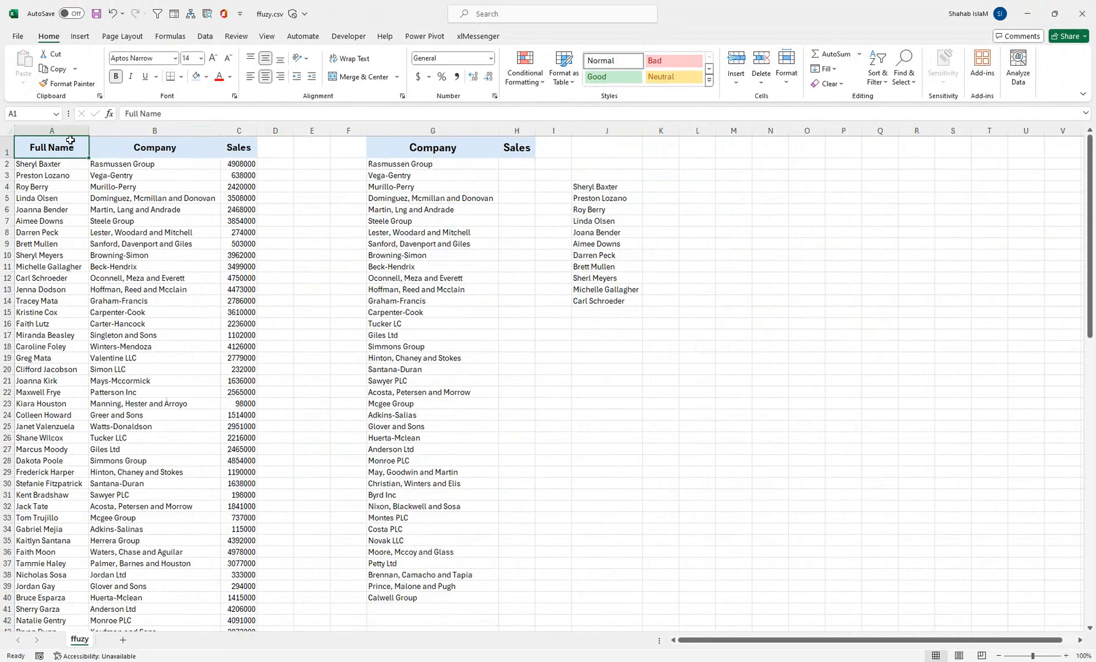
pyautogui.hotkey('ctrl', 'c')
pyautogui.click(633, 174)
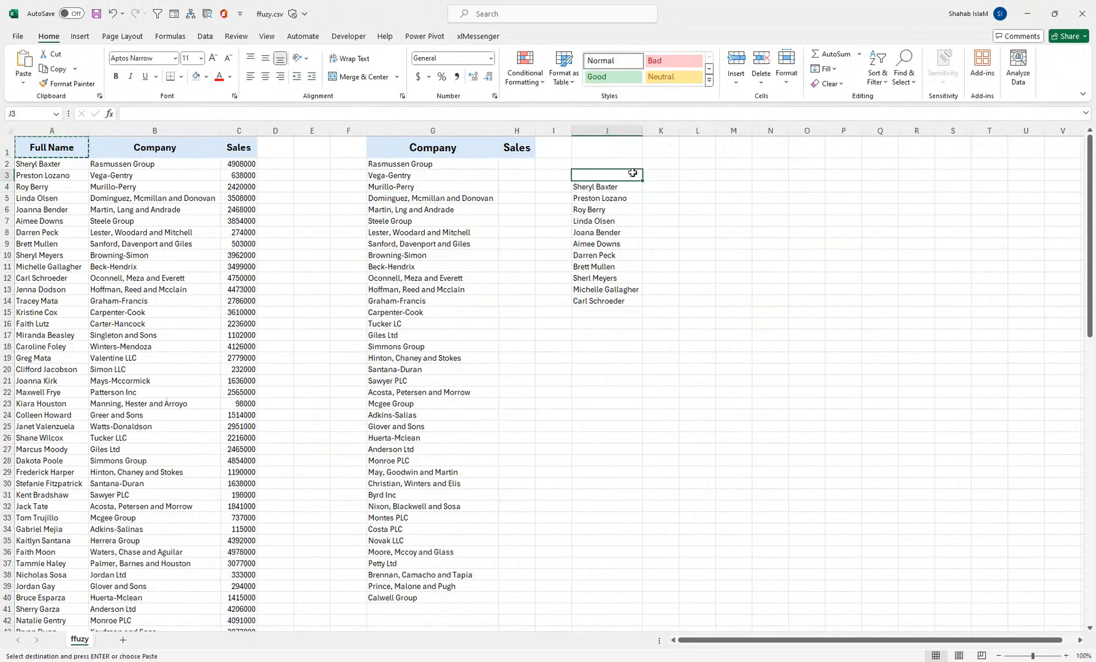
pyautogui.hotkey('ctrl', 'v')
pyautogui.click(254, 149)
pyautogui.press('ctrl')
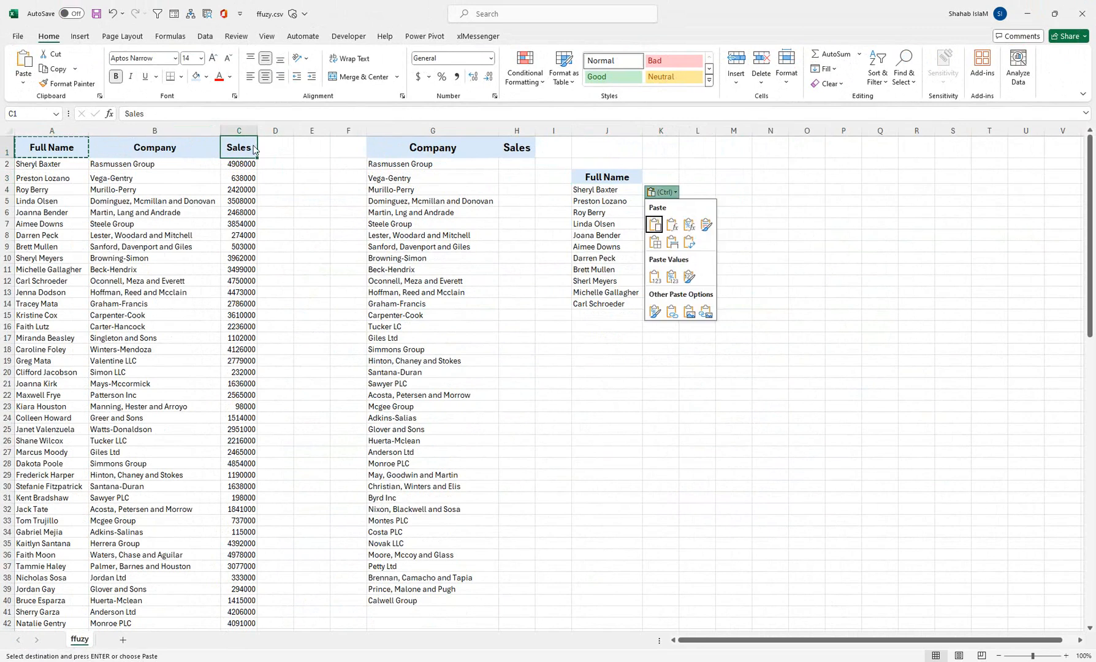
pyautogui.press('Escape')
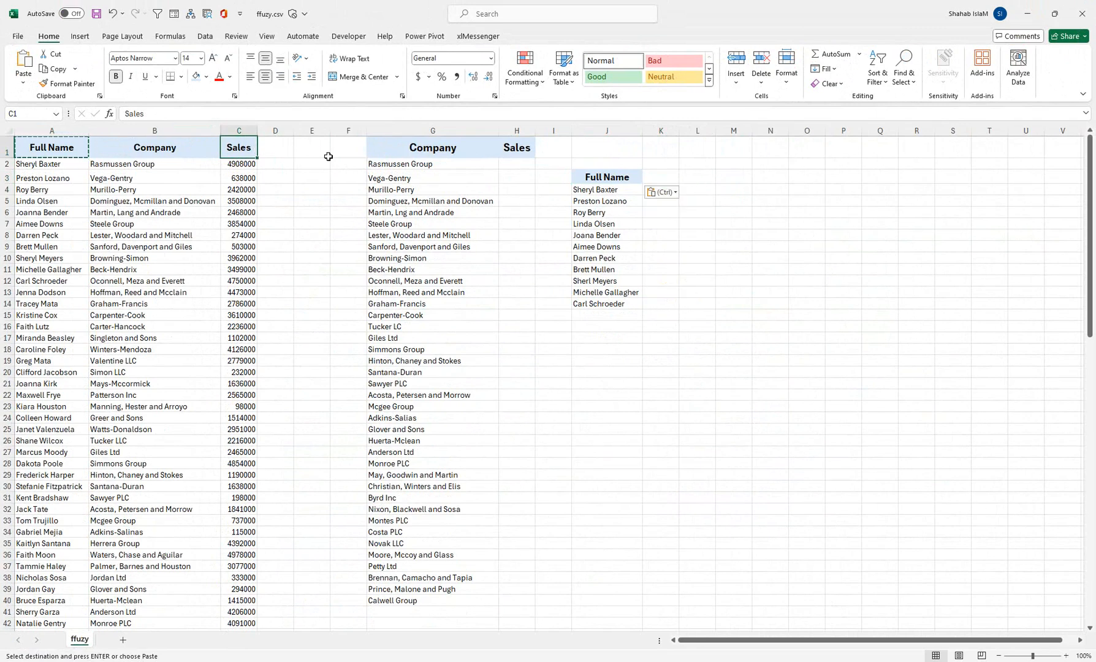
pyautogui.hotkey('ctrl', 'c')
pyautogui.click(649, 174)
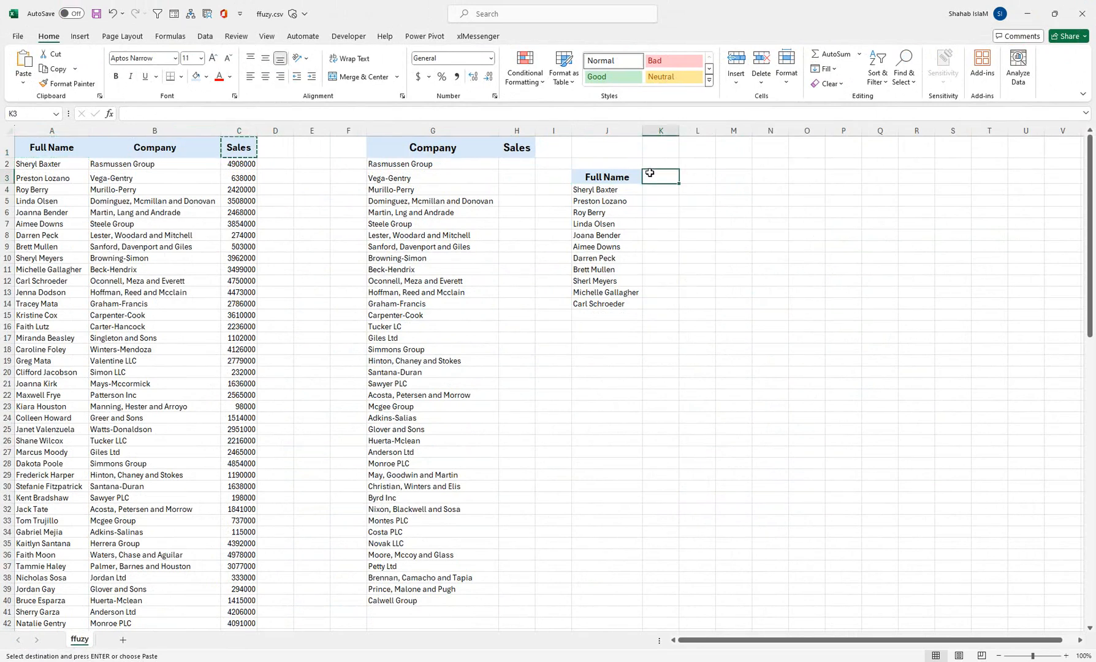
pyautogui.hotkey('ctrl', 'v')
# Begin a VLOOKUP formula in K4 with J4 as the lookup value and the absolute range $A$1:$C$101 as the table array.
pyautogui.click(648, 189)
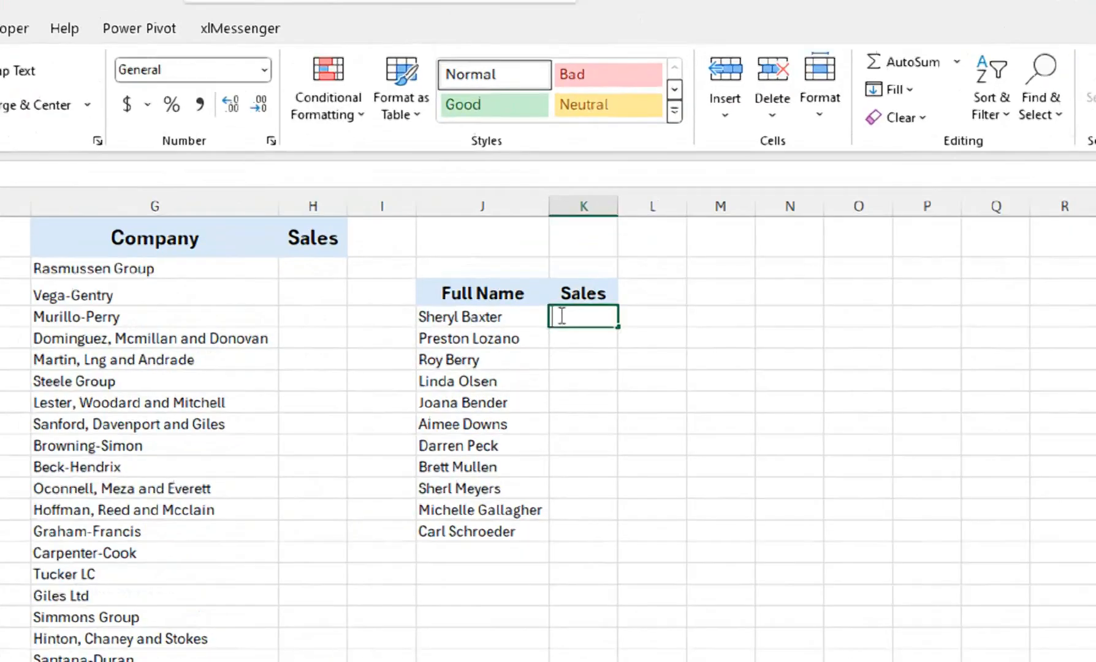
pyautogui.write('=x')
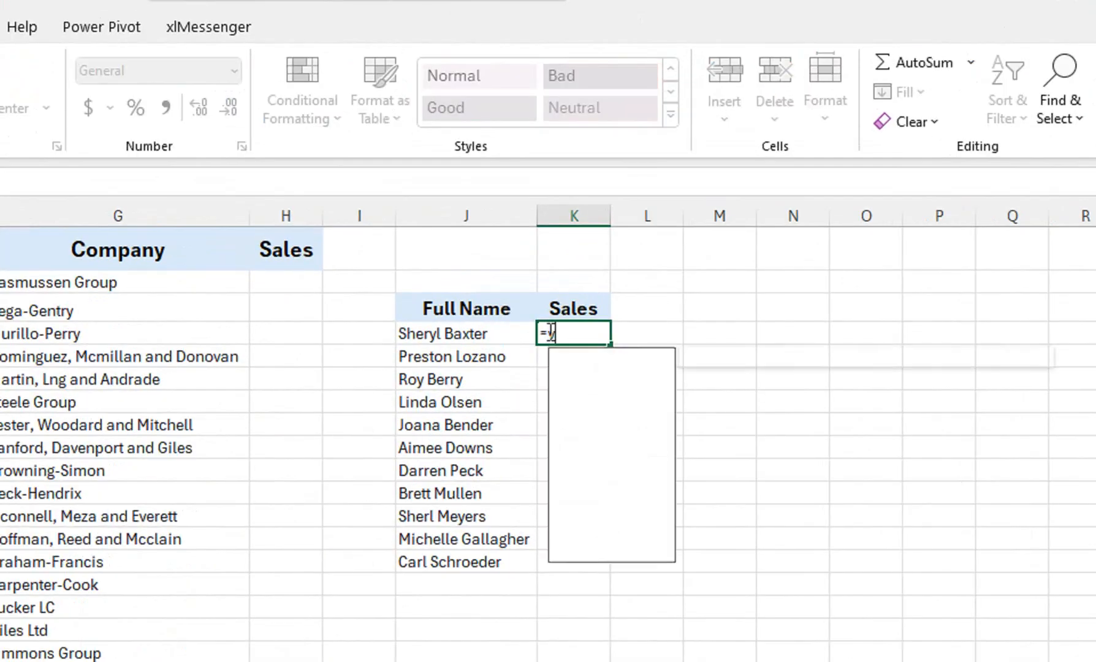
pyautogui.write('vl')
pyautogui.press('Tab')
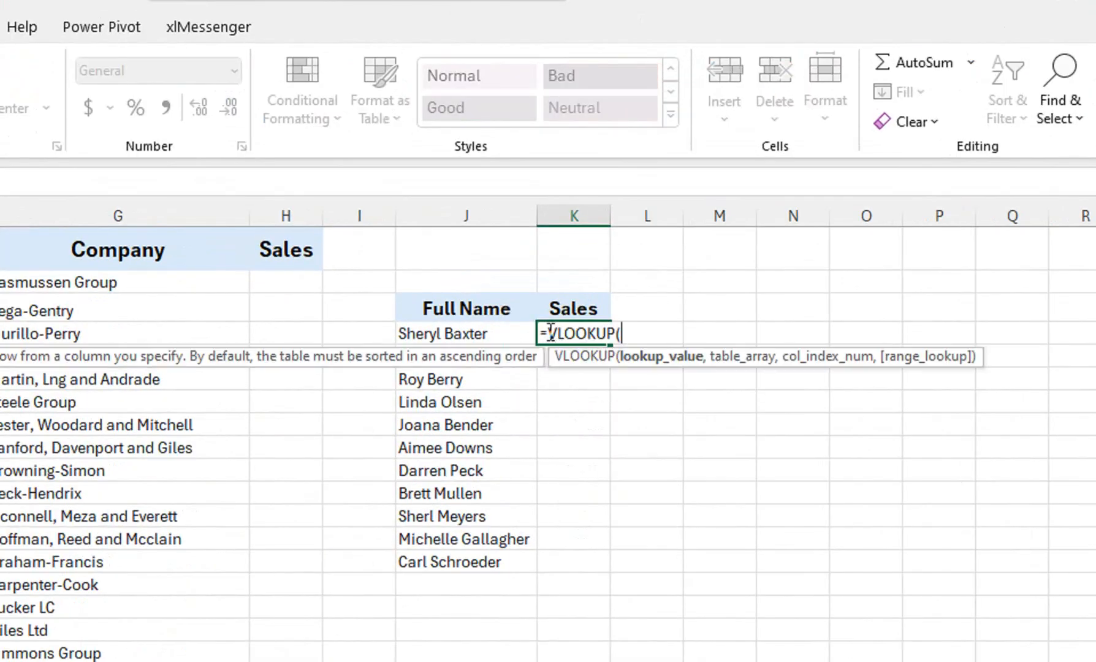
pyautogui.click(489, 336)
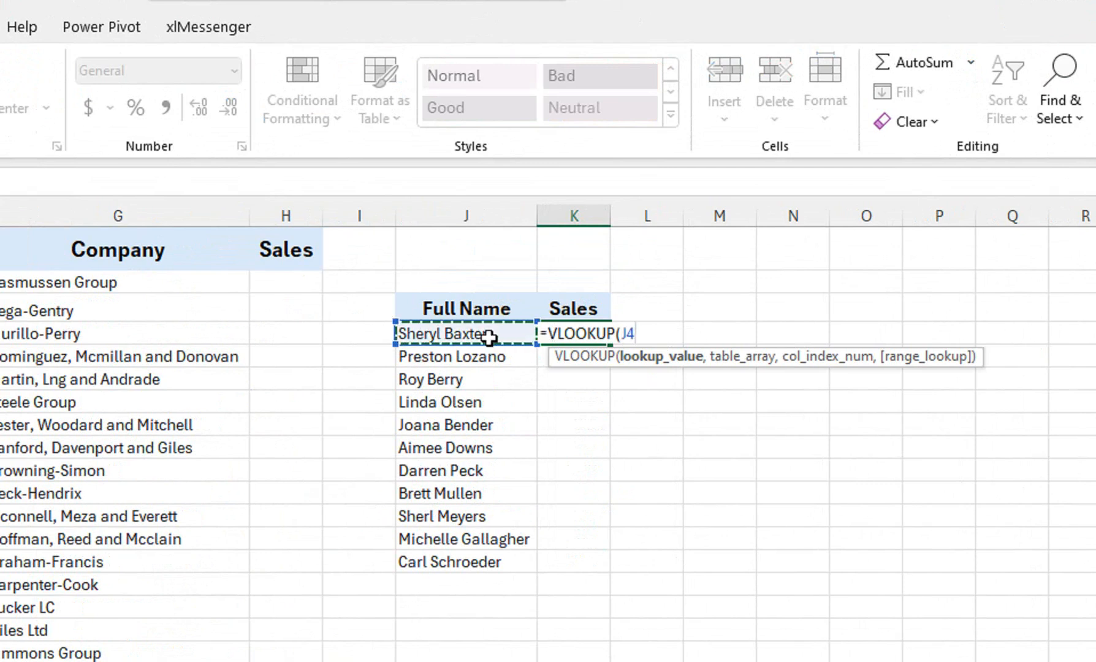
pyautogui.write(',')
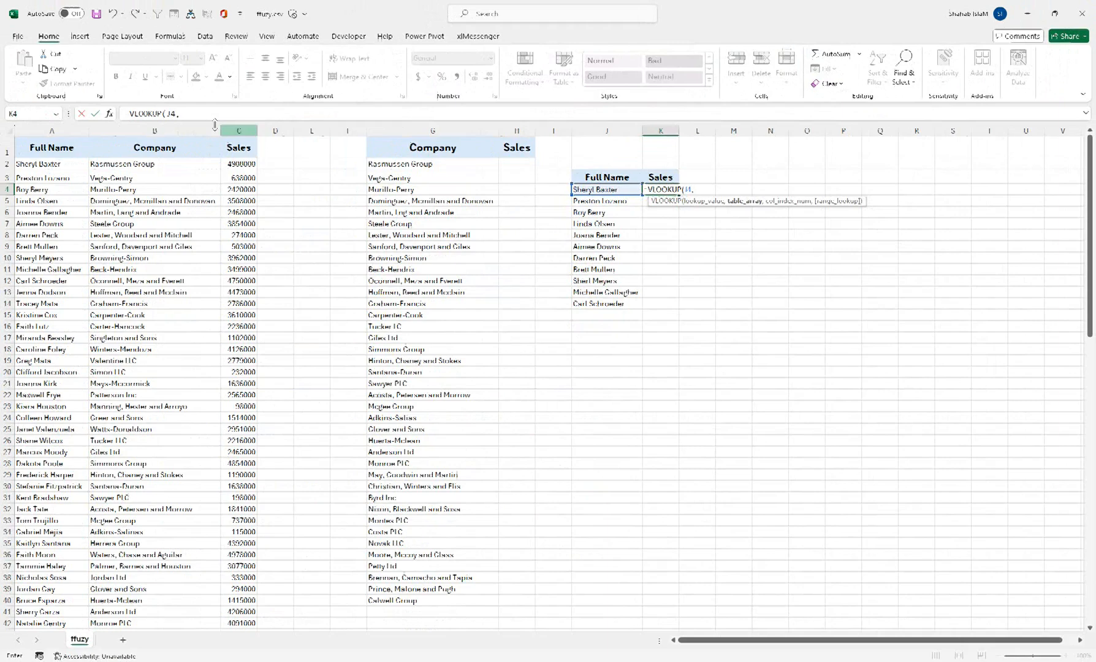
pyautogui.moveTo(67, 150); pyautogui.dragTo(233, 190)
pyautogui.hotkey('ctrl', 'shift', 'Down')
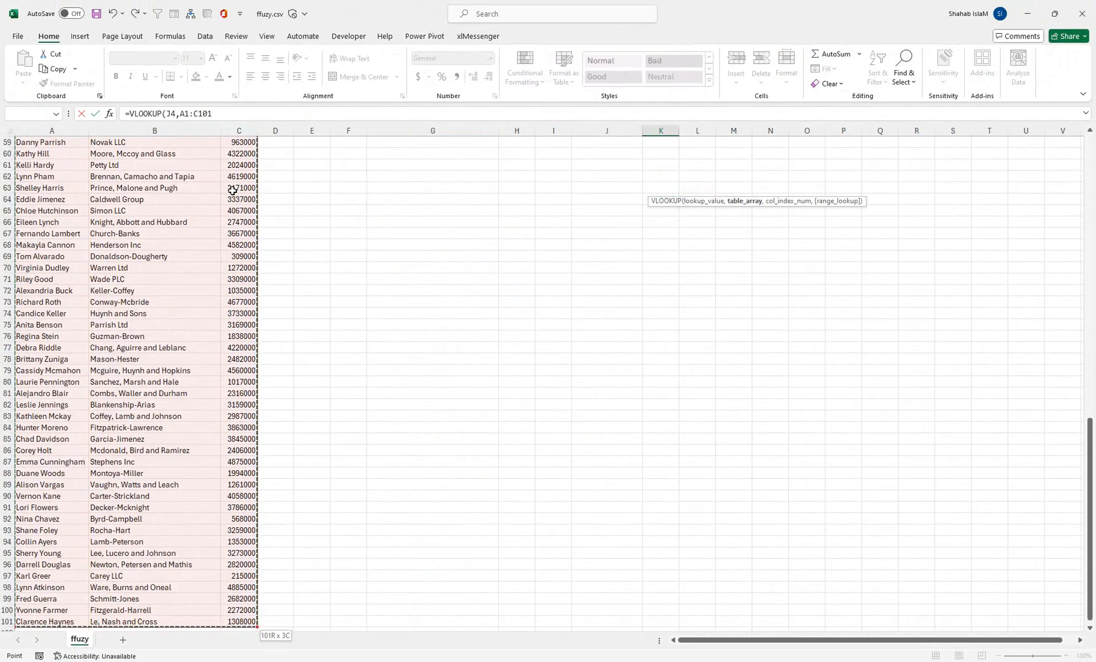
pyautogui.press('F4')
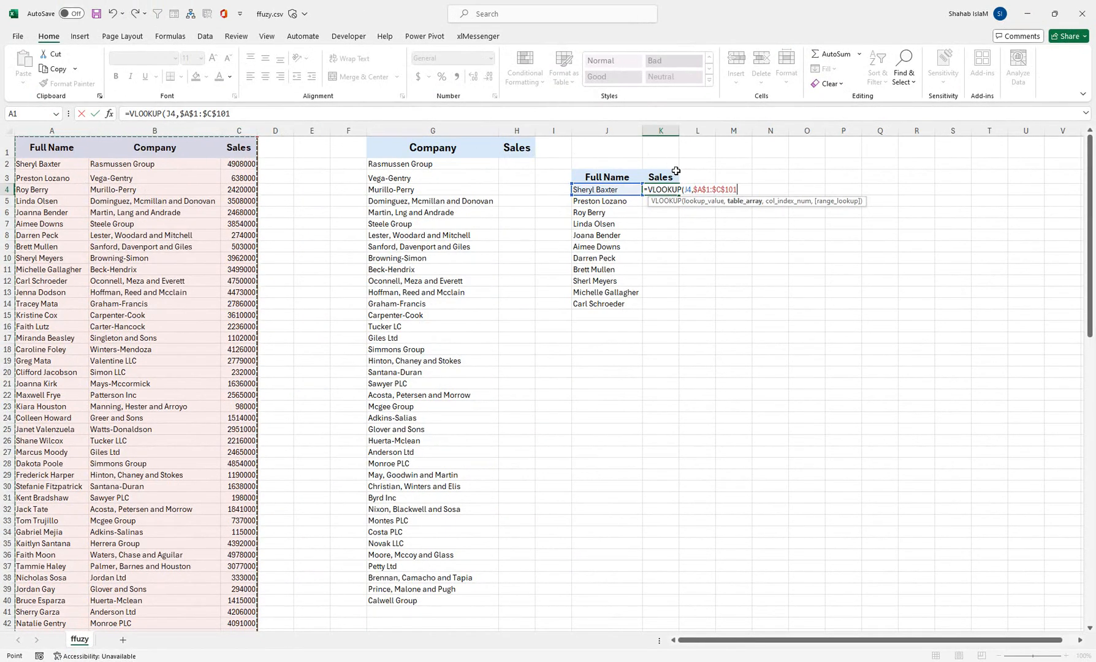
pyautogui.write(',')
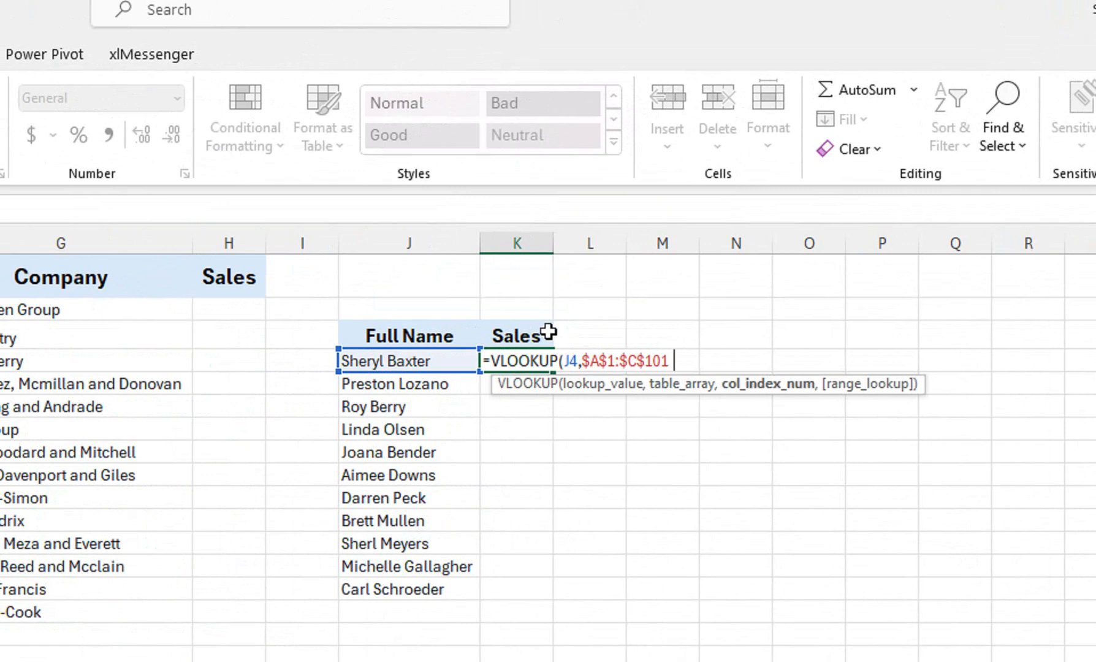
pyautogui.write('3,')
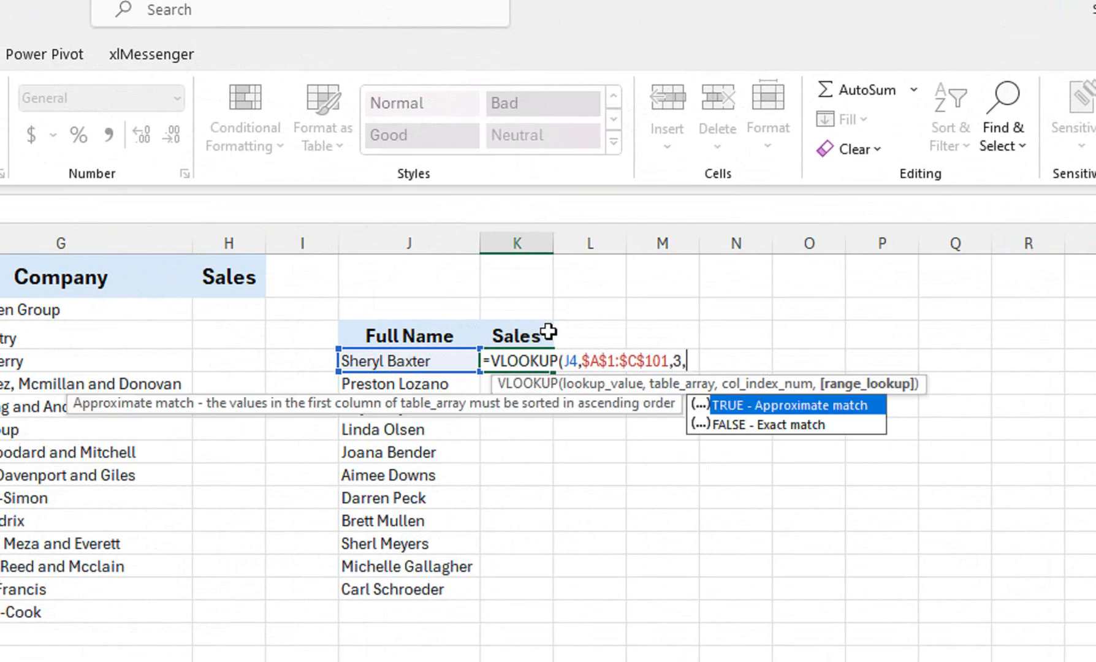
# Complete the VLOOKUP with column index 3 and exact match (FALSE), and fill the formula down to K14.
pyautogui.press('Down')
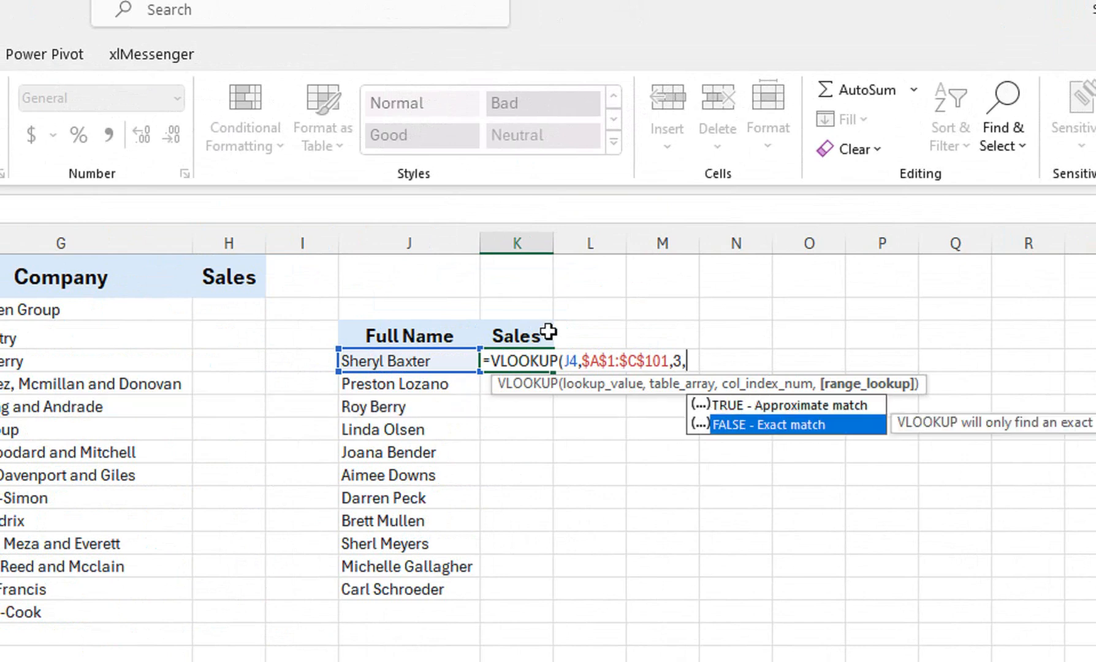
pyautogui.press('Tab')
pyautogui.write(')')
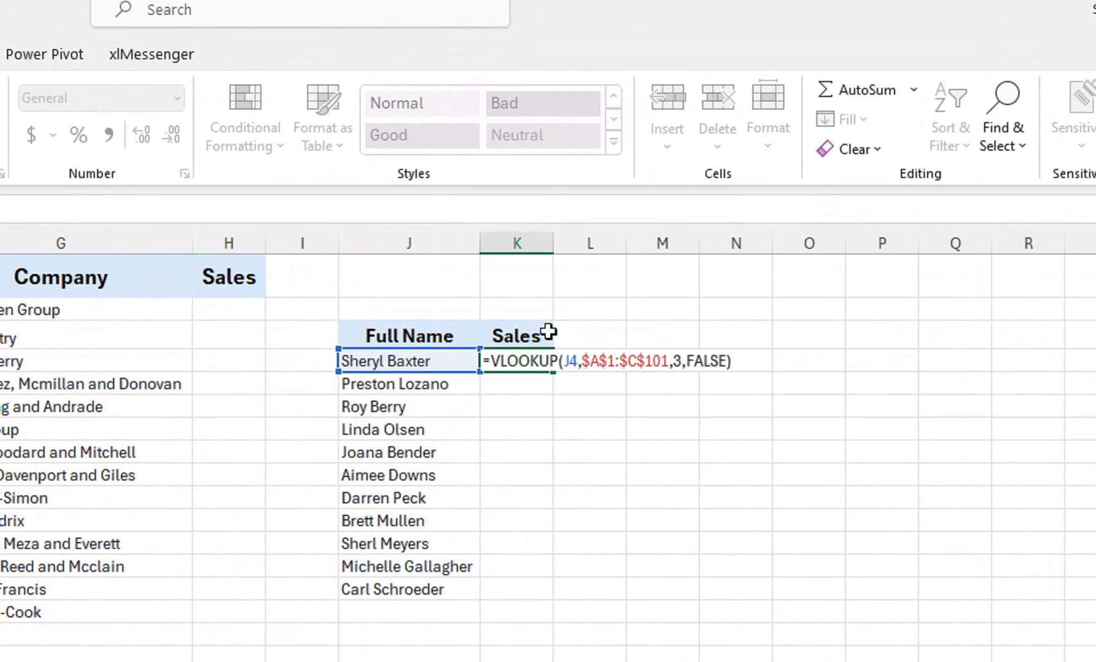
pyautogui.press('Return')
pyautogui.click(523, 362)
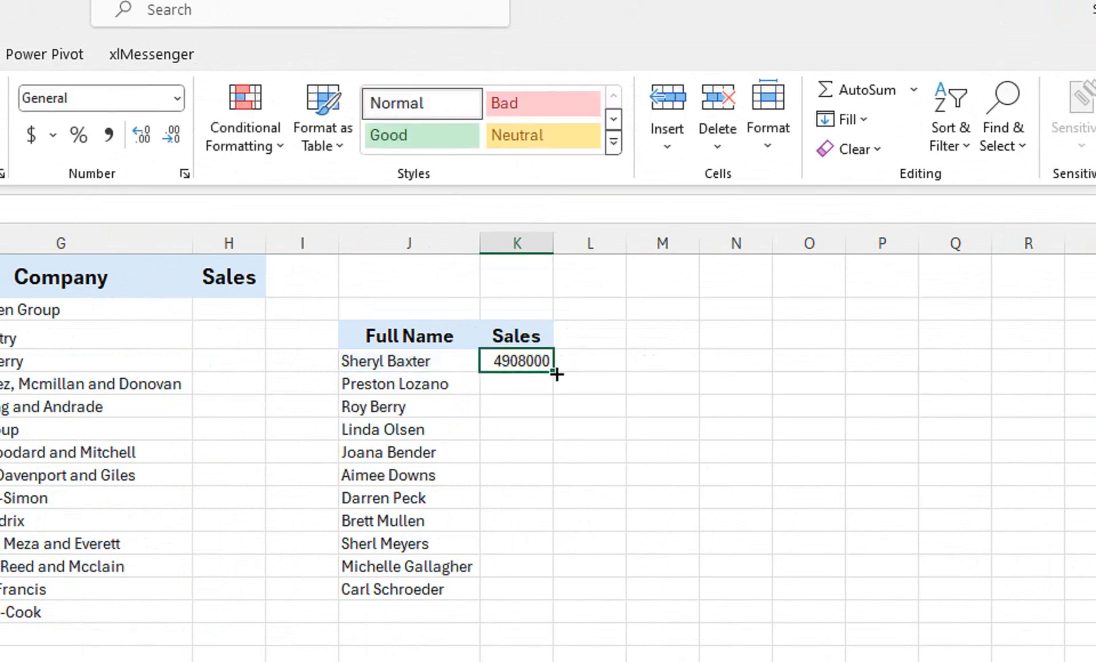
pyautogui.doubleClick(556, 374)
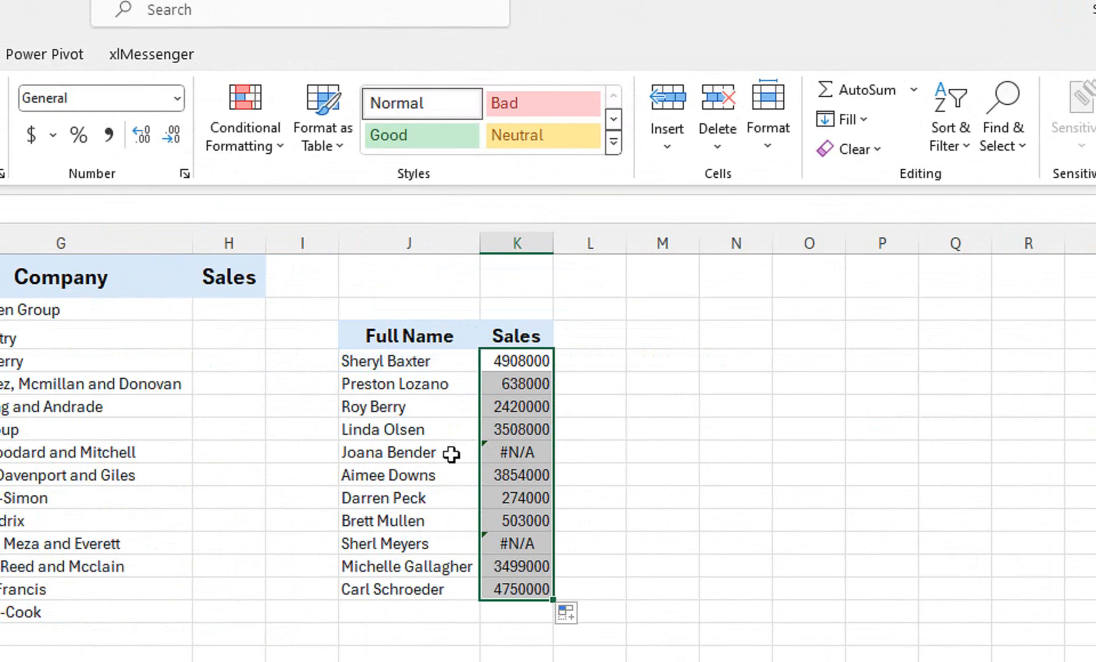
# Alter the name in J10 without changing its visible letters, so that it differs from the source list entry.
pyautogui.click(438, 496)
pyautogui.doubleClick(375, 504)
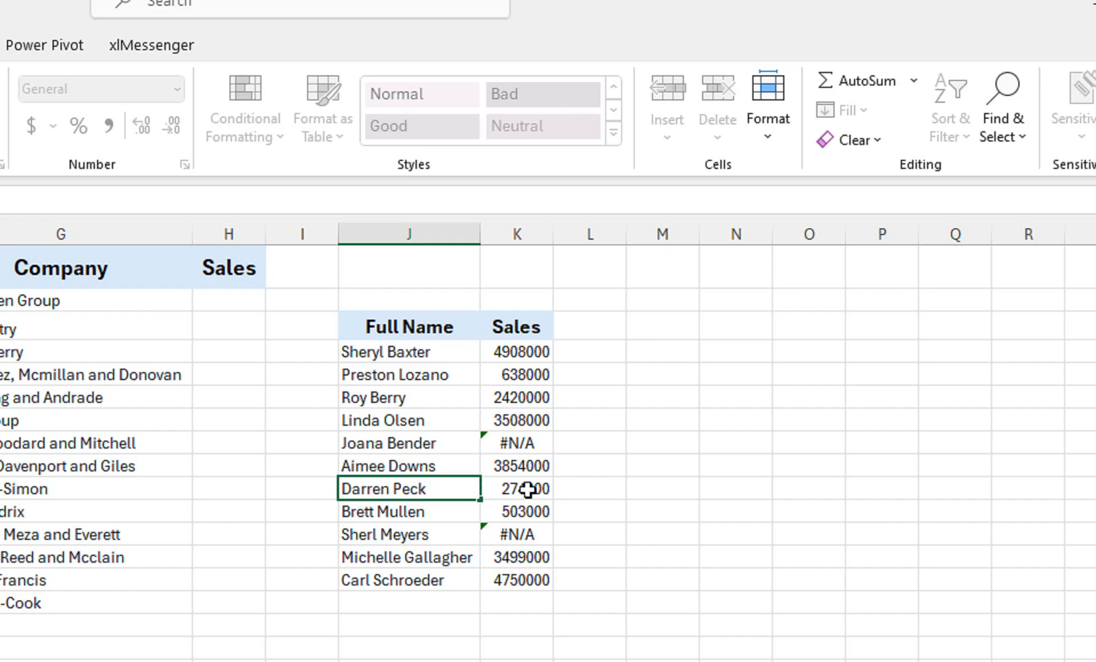
pyautogui.click(547, 536)
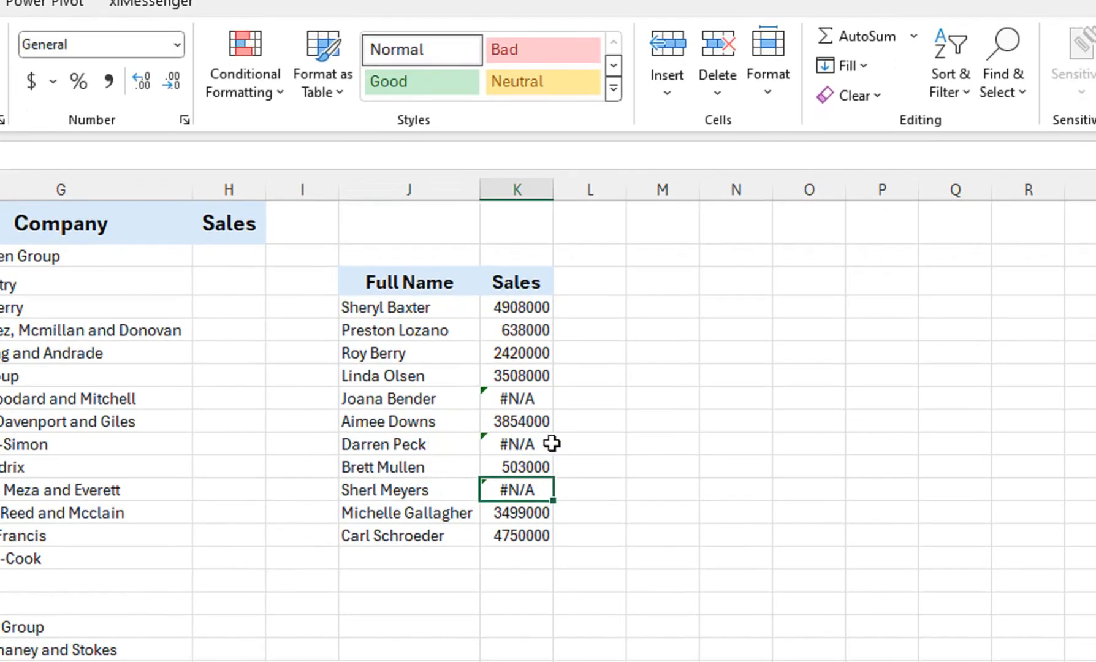
# Delete columns J and K containing the copied names and the VLOOKUP results.
pyautogui.click(423, 183)
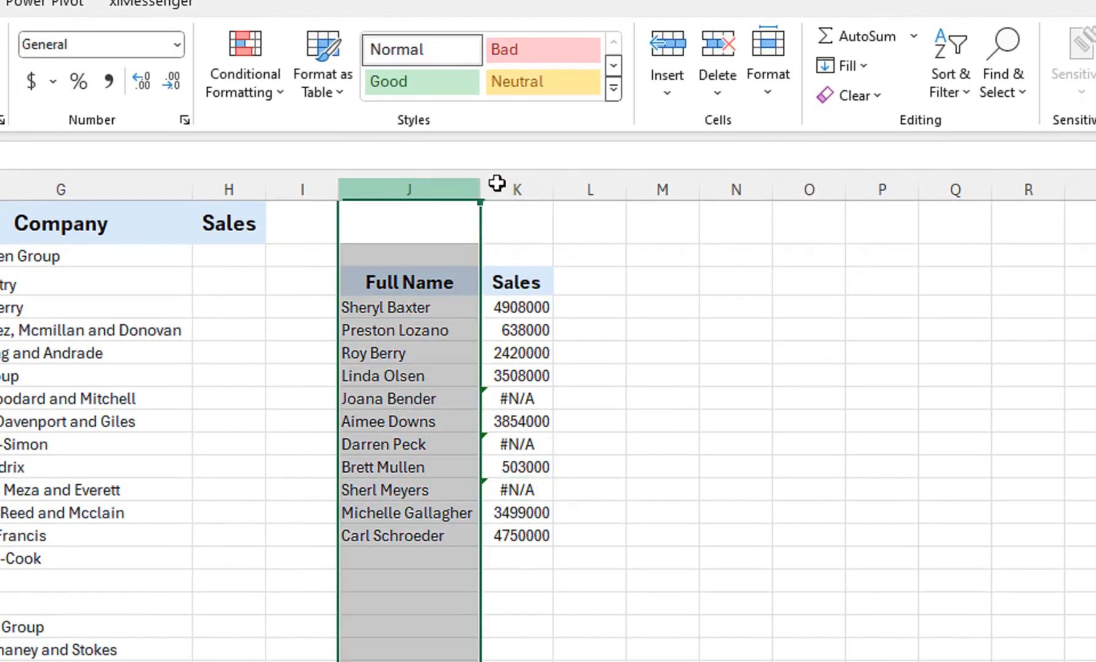
pyautogui.moveTo(496, 183); pyautogui.dragTo(521, 182)
pyautogui.rightClick(523, 184)
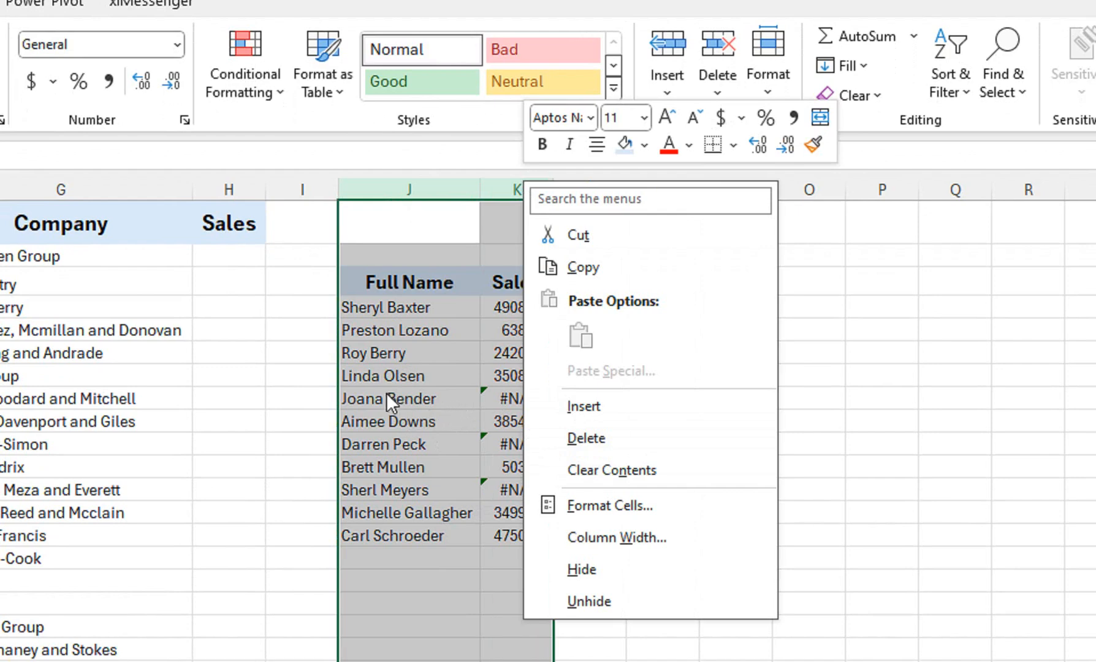
pyautogui.click(553, 436)
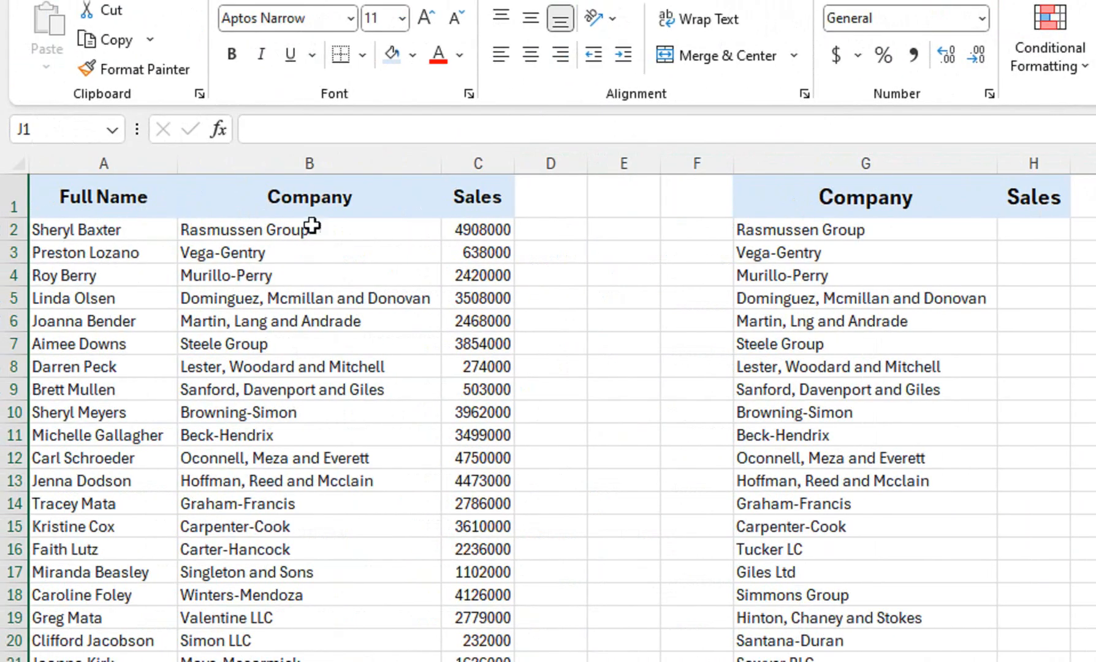
# Enter a person's first name in cell E5 between the two tables.
pyautogui.click(783, 214)
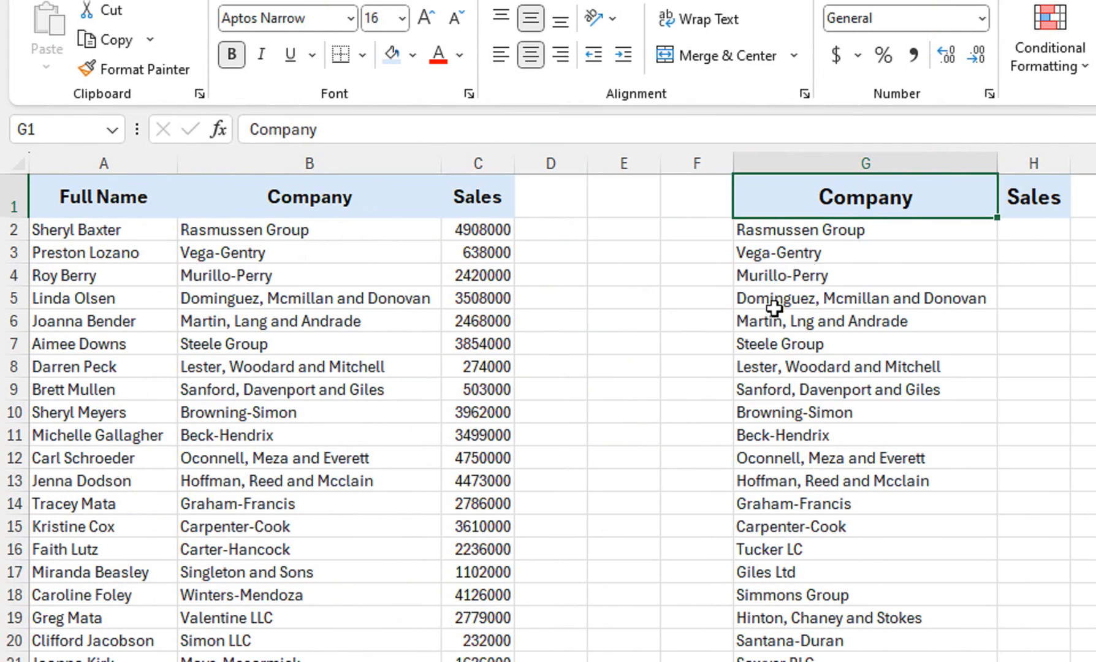
pyautogui.click(607, 302)
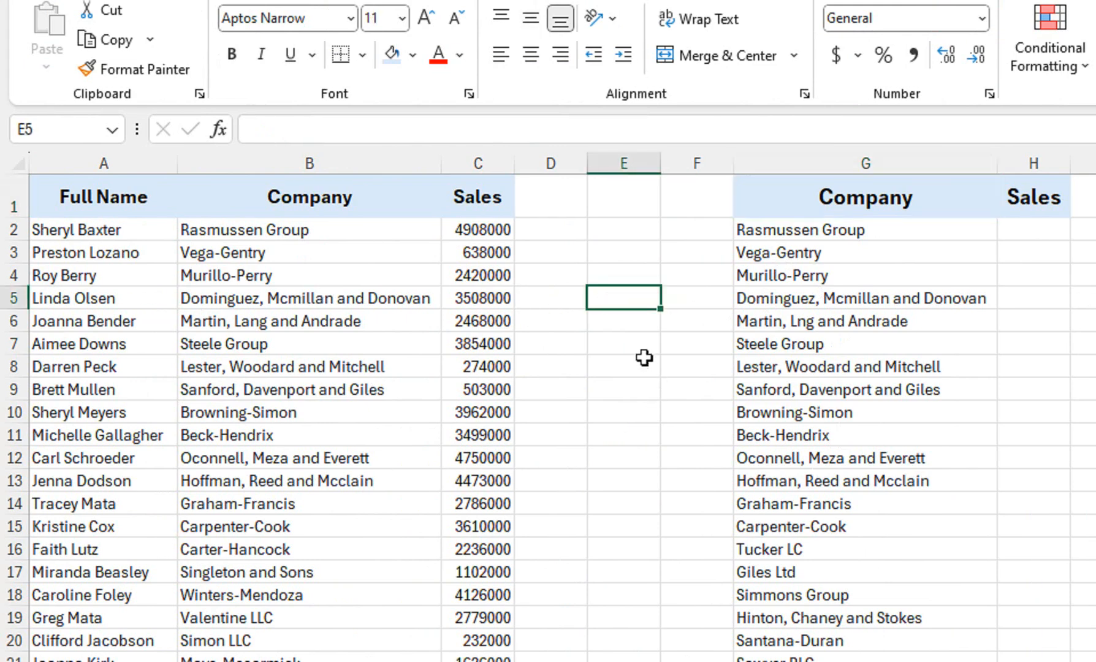
pyautogui.write('sHA')
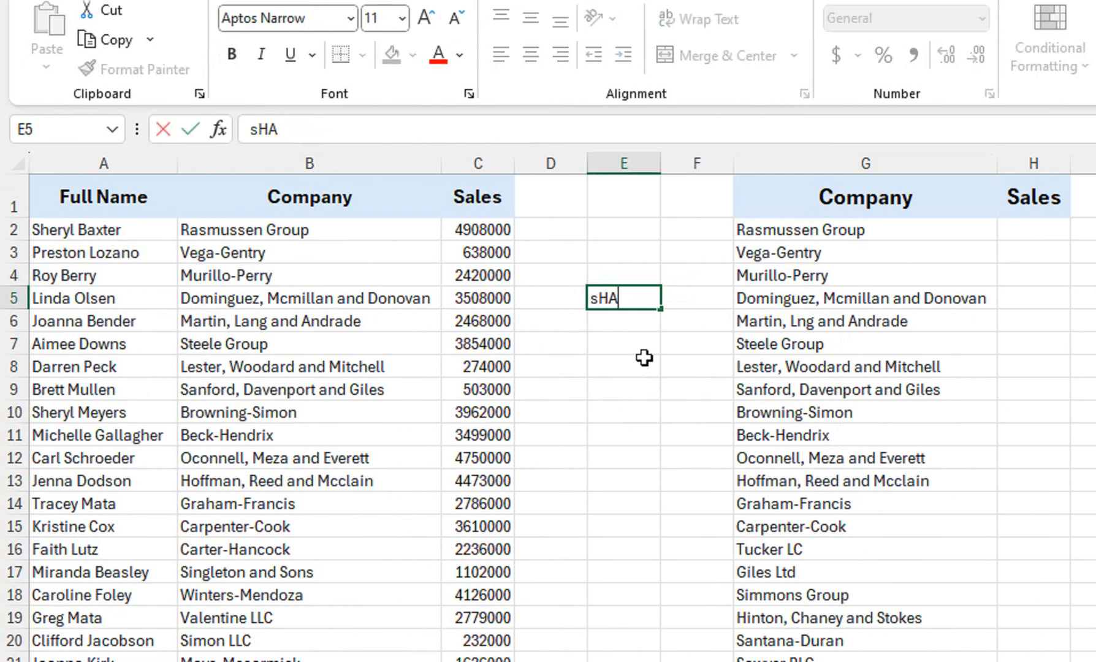
pyautogui.write('HAB')
pyautogui.press('Tab')
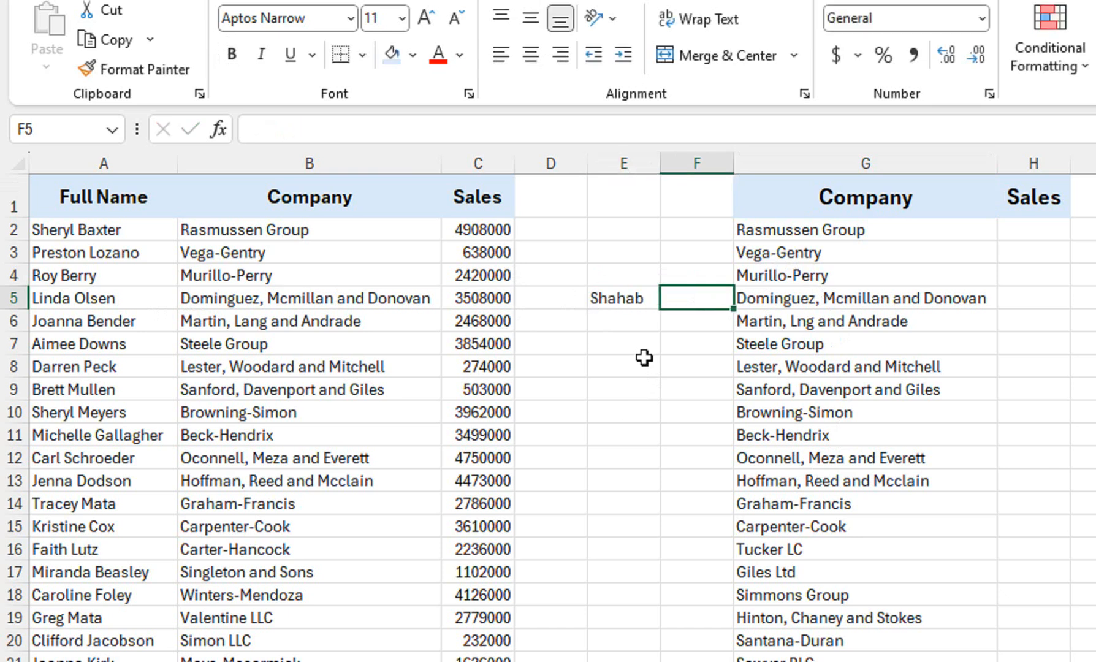
# Enter a misspelled version of the first name in F5 and compare it with the spelling in E5.
pyautogui.write('Sahahb')
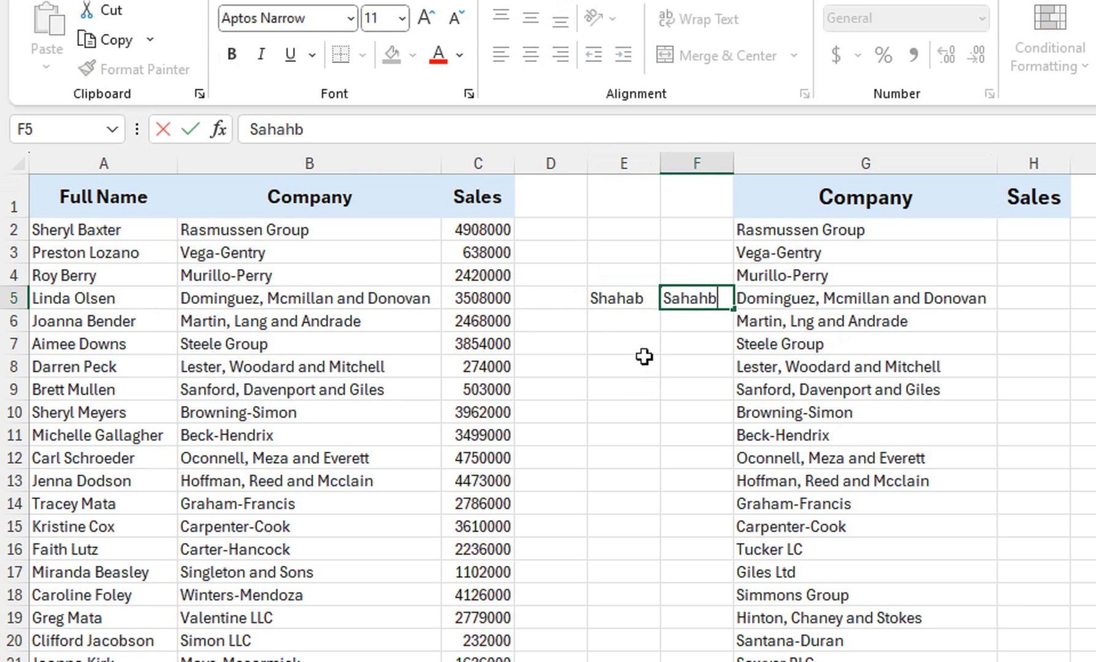
pyautogui.click(644, 358)
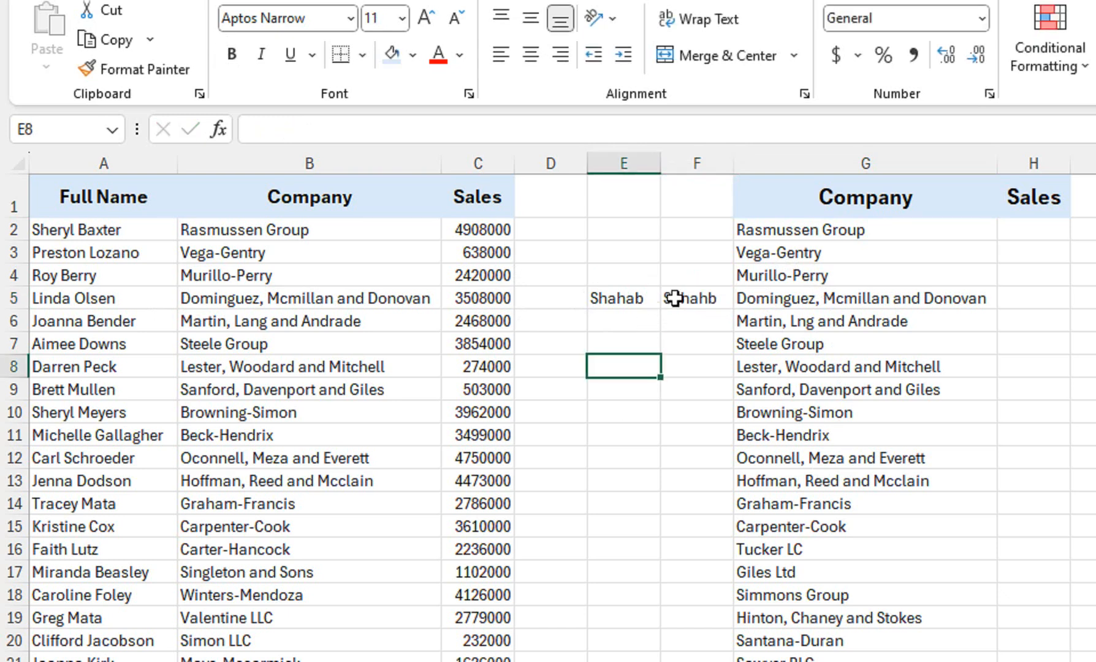
pyautogui.click(638, 299)
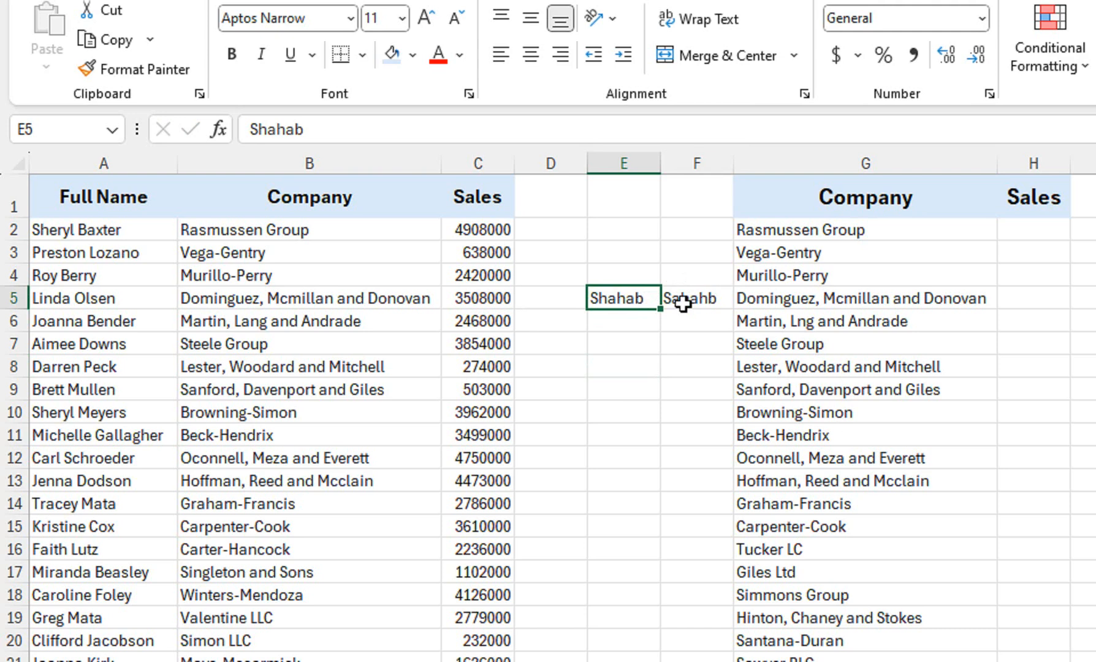
pyautogui.click(703, 299)
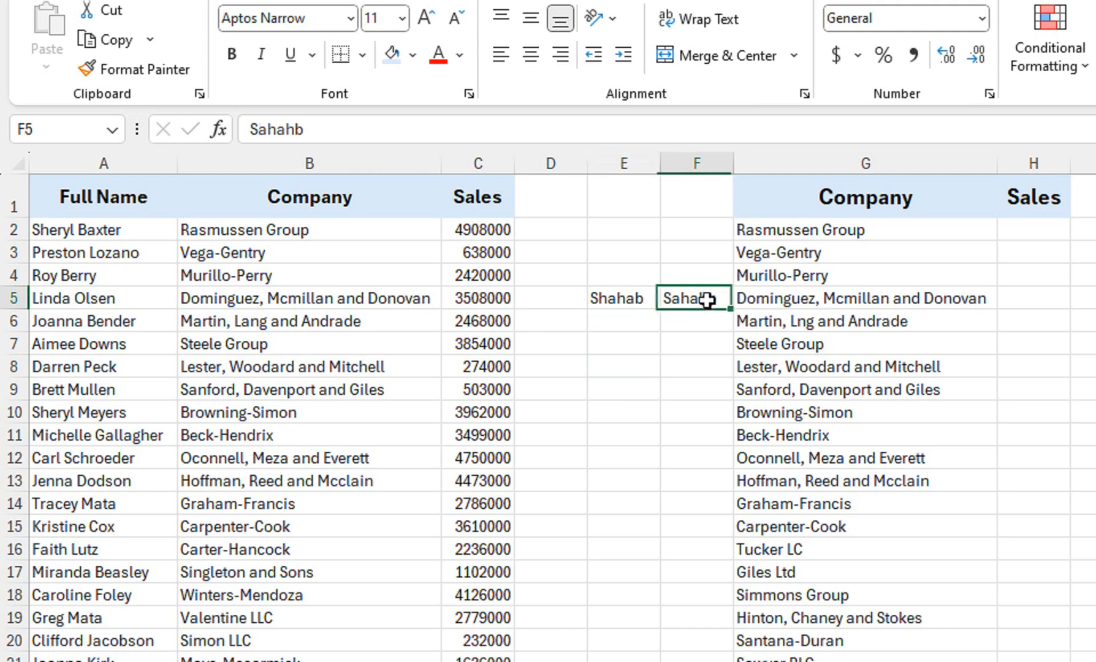
pyautogui.click(636, 297)
pyautogui.click(677, 298)
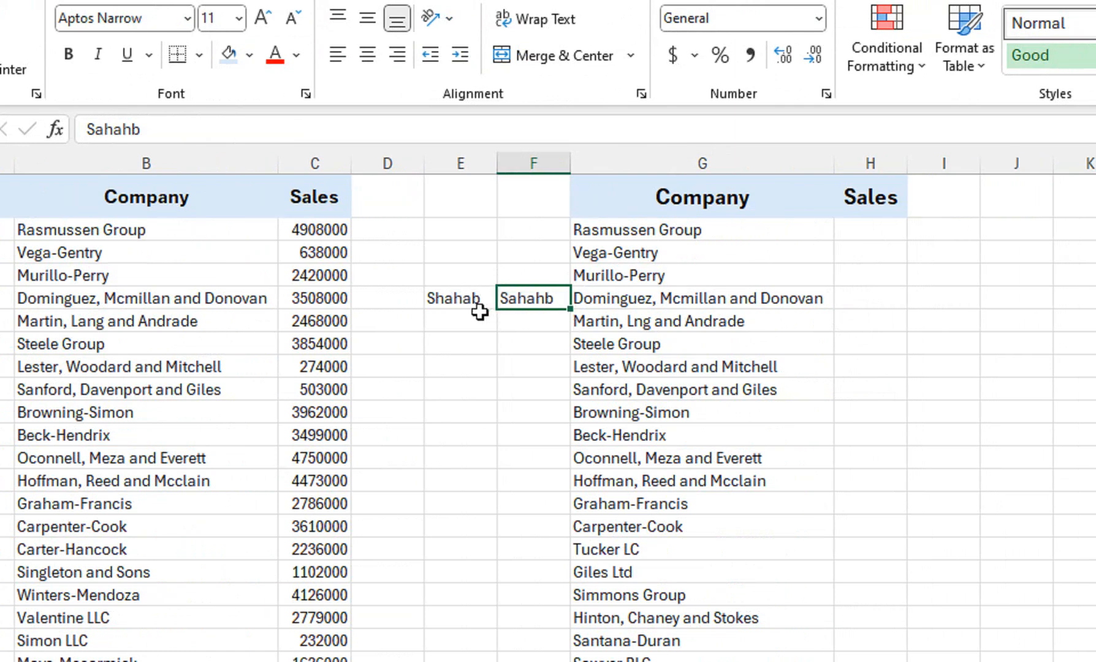
# Clear both spellings of the first name from cells E5:F5.
pyautogui.moveTo(482, 296); pyautogui.dragTo(543, 296)
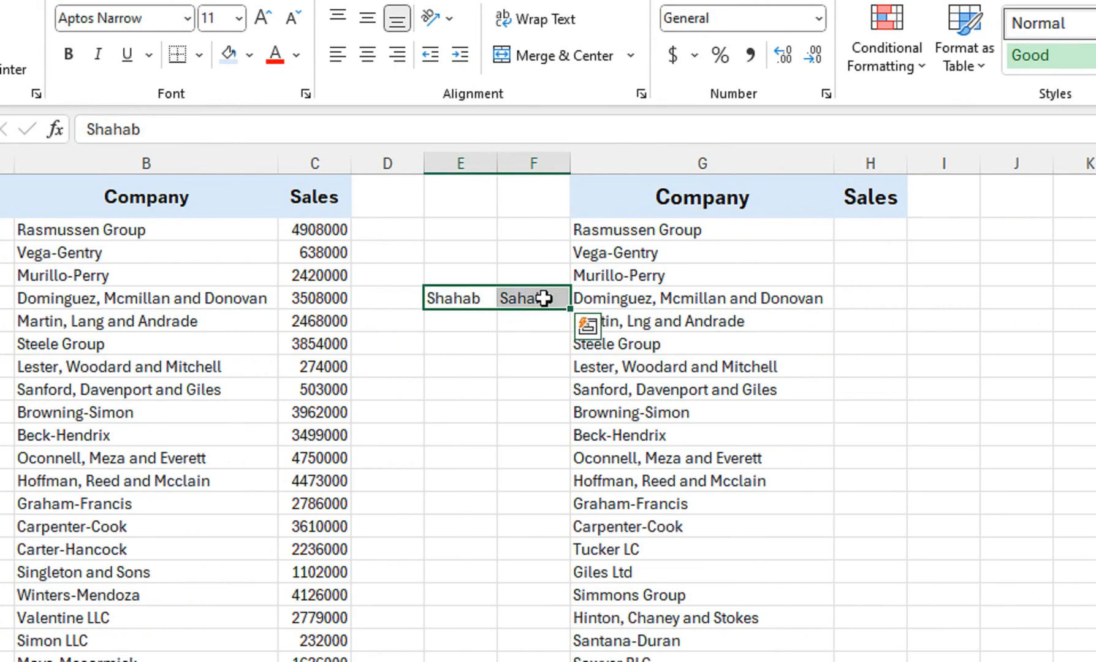
pyautogui.press('Delete')
# Enter the misspelled word "appla" in the empty cell L9 and reselect that cell.
pyautogui.click(944, 397)
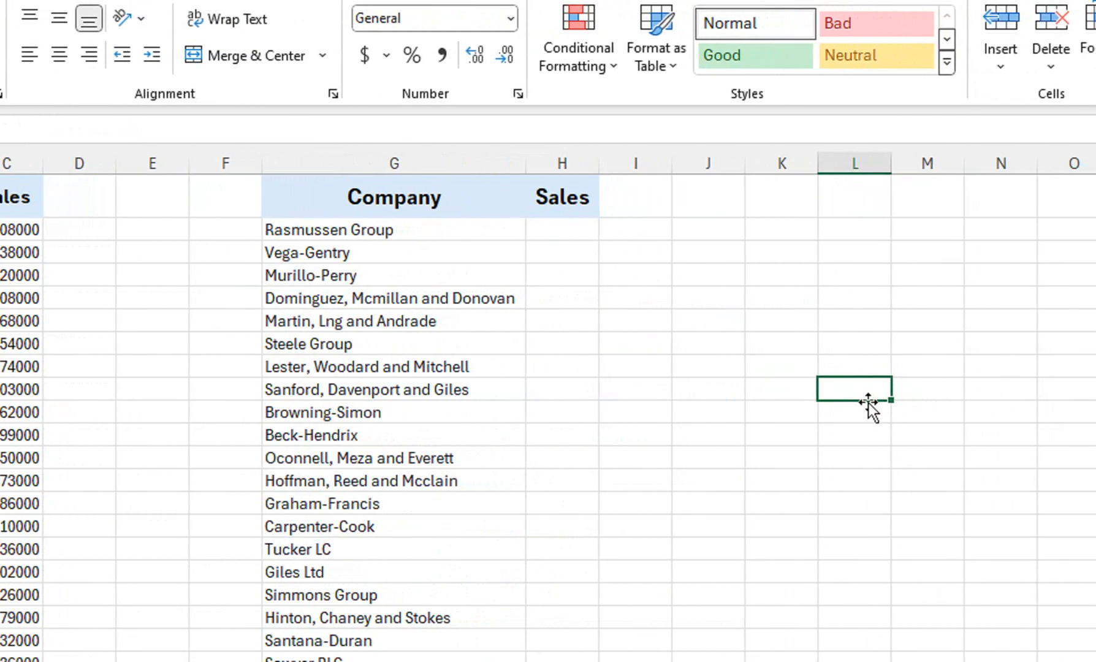
pyautogui.write('appla')
pyautogui.press('Return')
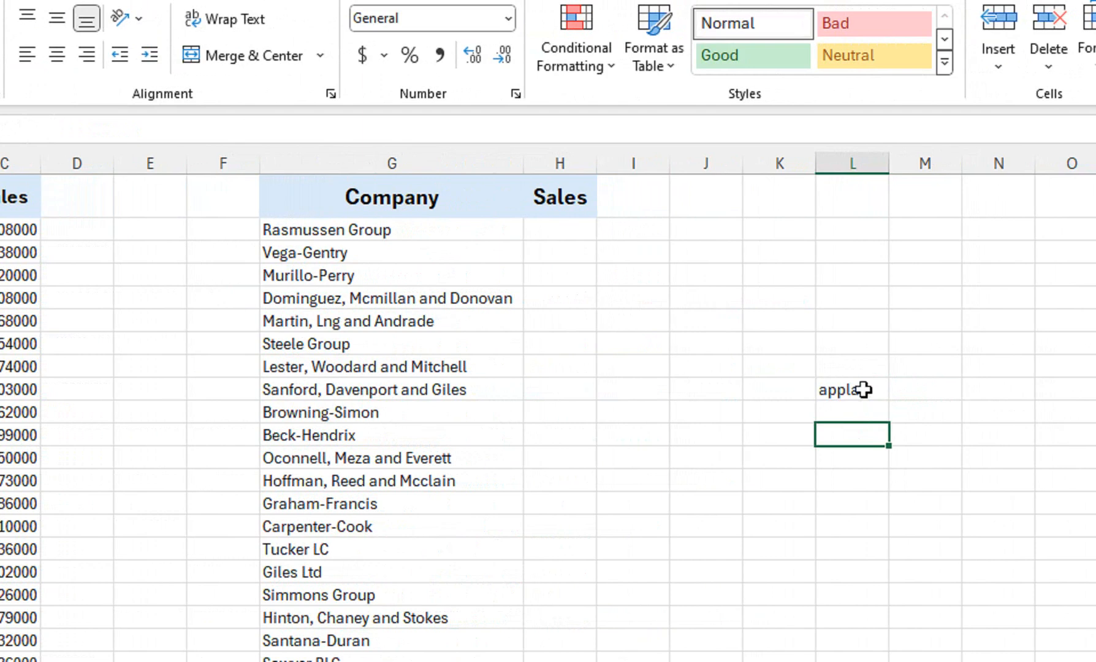
pyautogui.click(863, 389)
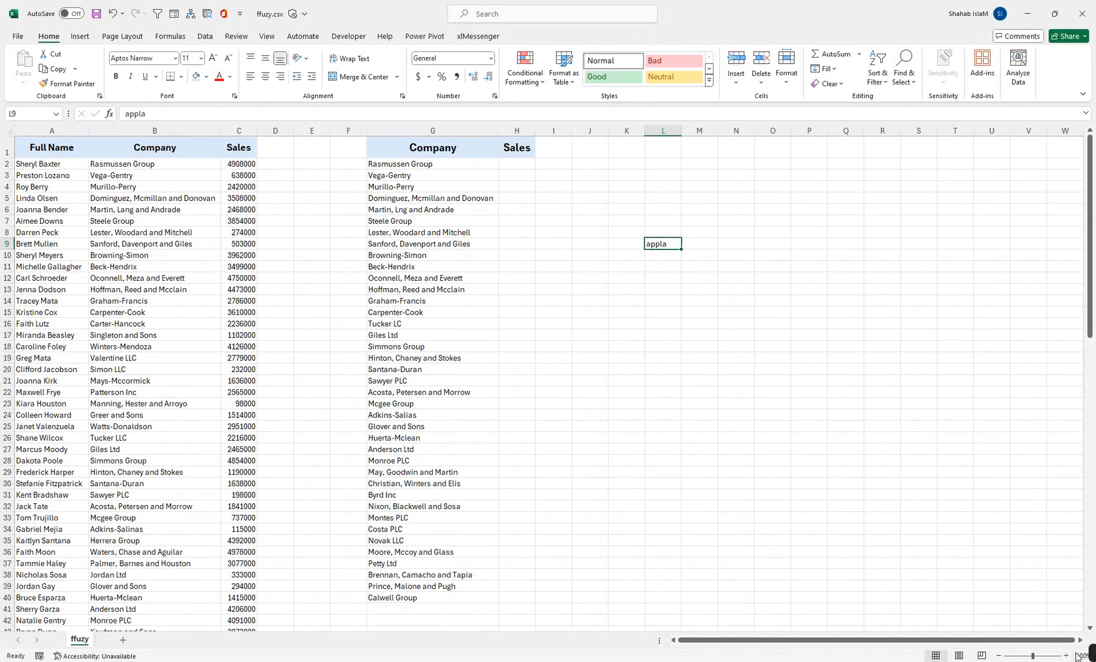
# Correct "appla" to "apple" with the spelling checker, end the check, and clear cell L9.
pyautogui.click(933, 656)
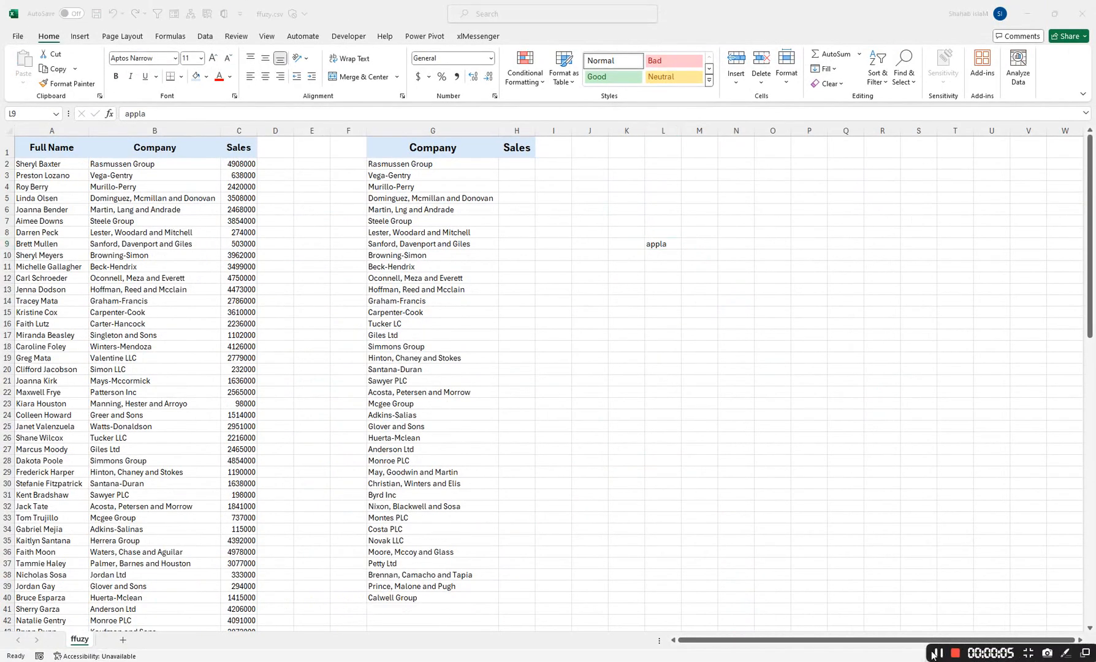
pyautogui.click(266, 36)
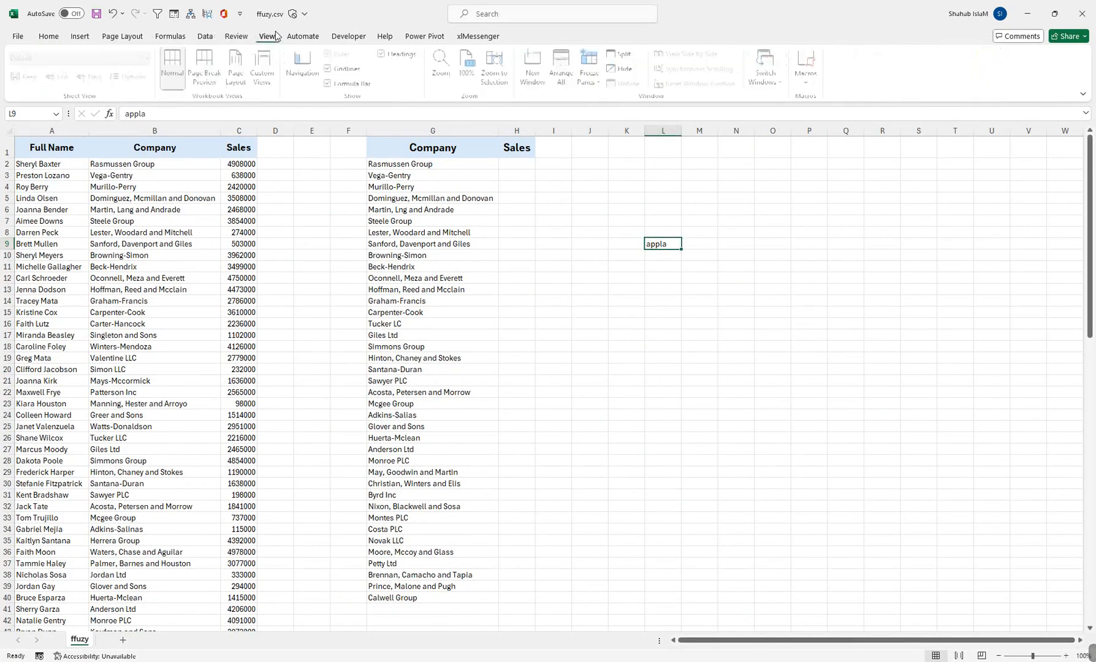
pyautogui.click(248, 37)
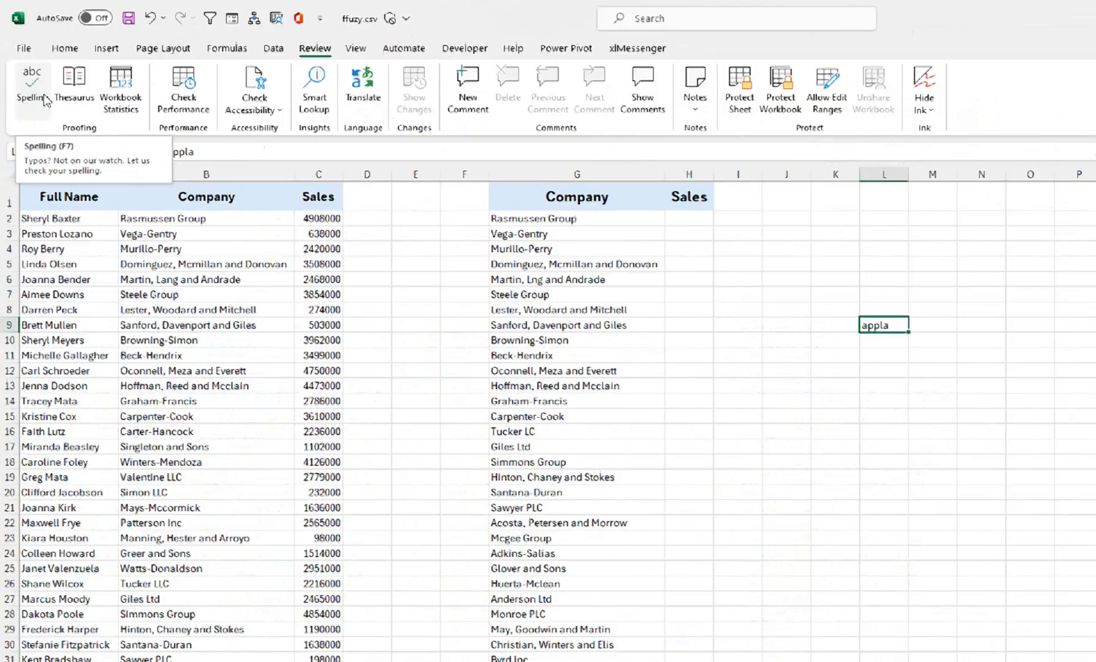
pyautogui.click(62, 136)
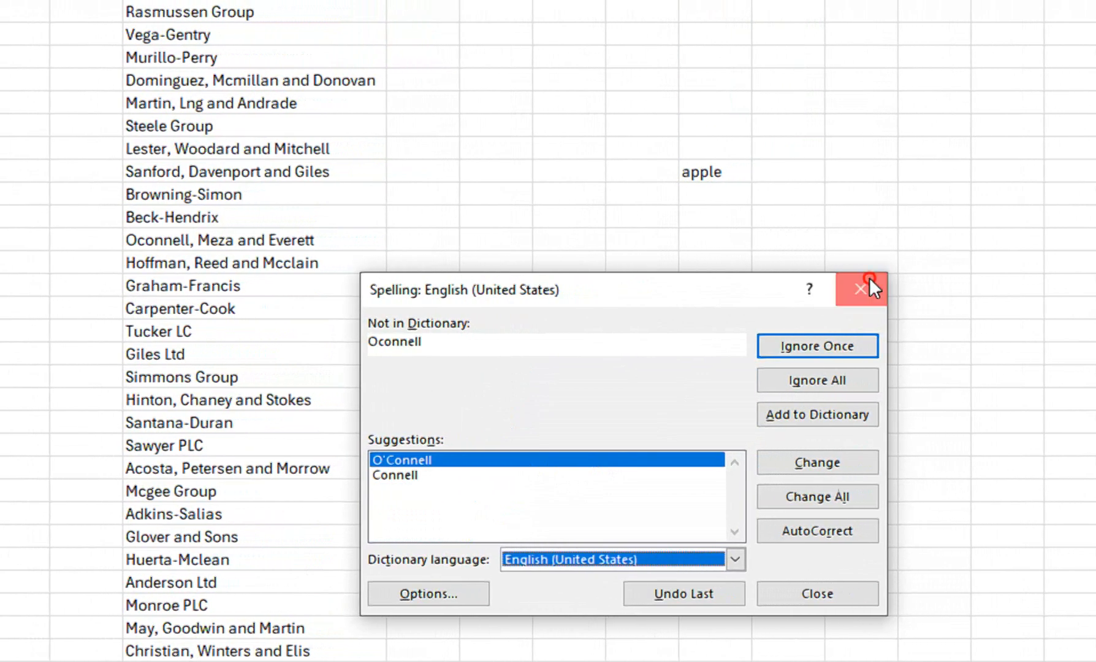
pyautogui.click(923, 289)
pyautogui.click(482, 425)
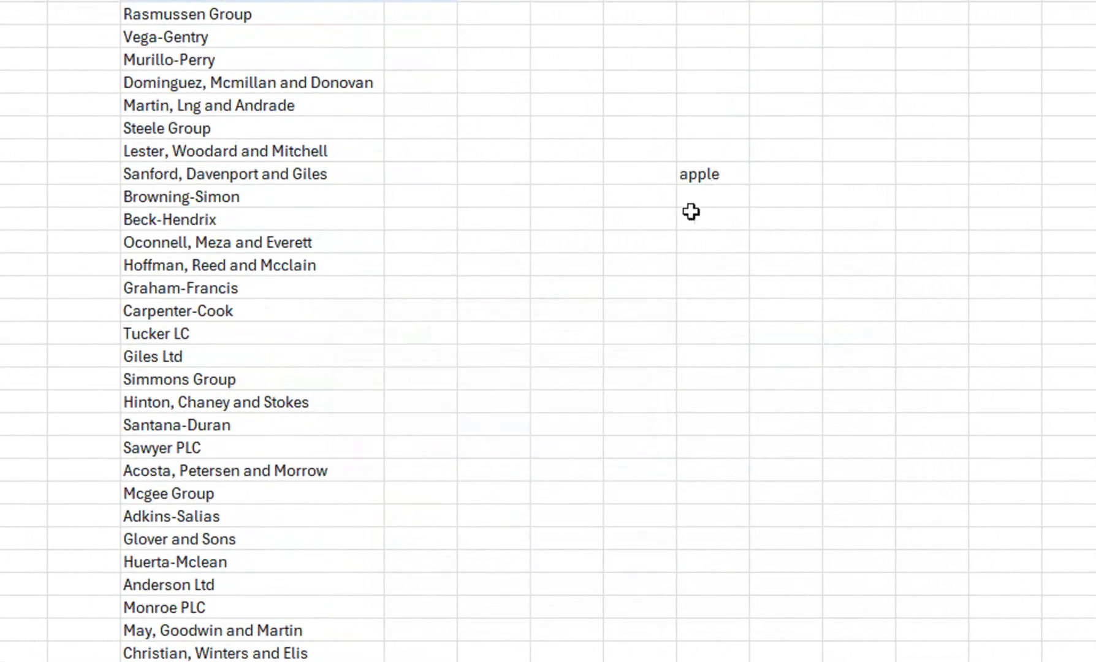
pyautogui.click(711, 174)
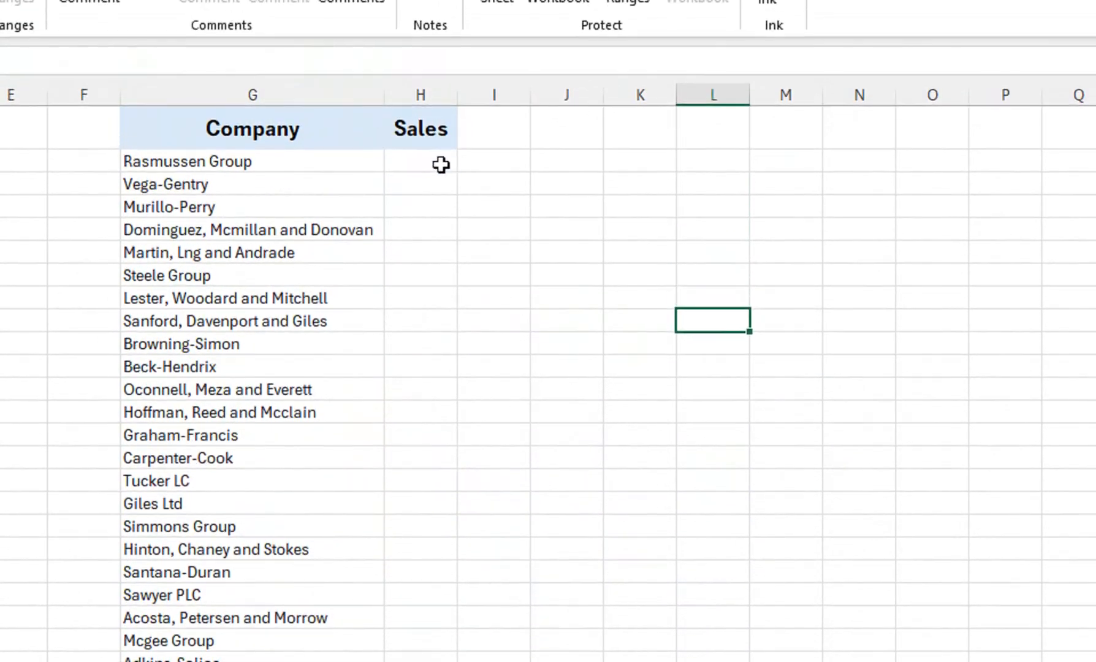
# Enter a VLOOKUP in H2 that finds G2 in the absolute range $B$2:$C$101, with column index 2 and exact match FALSE.
pyautogui.click(440, 11)
pyautogui.write('=vl')
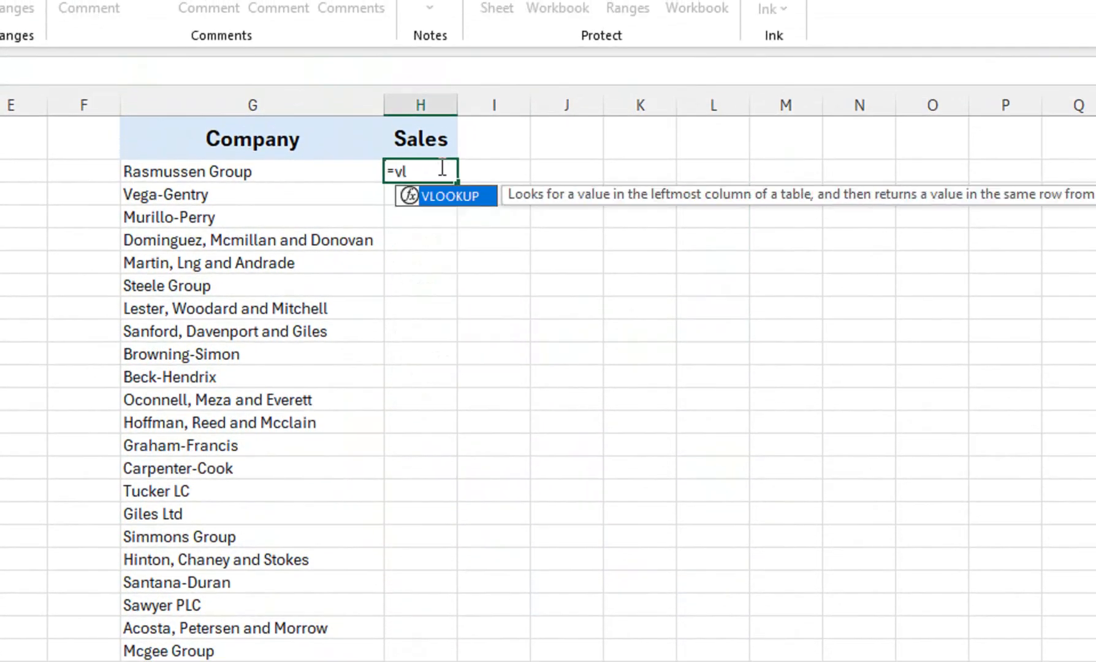
pyautogui.press('Tab')
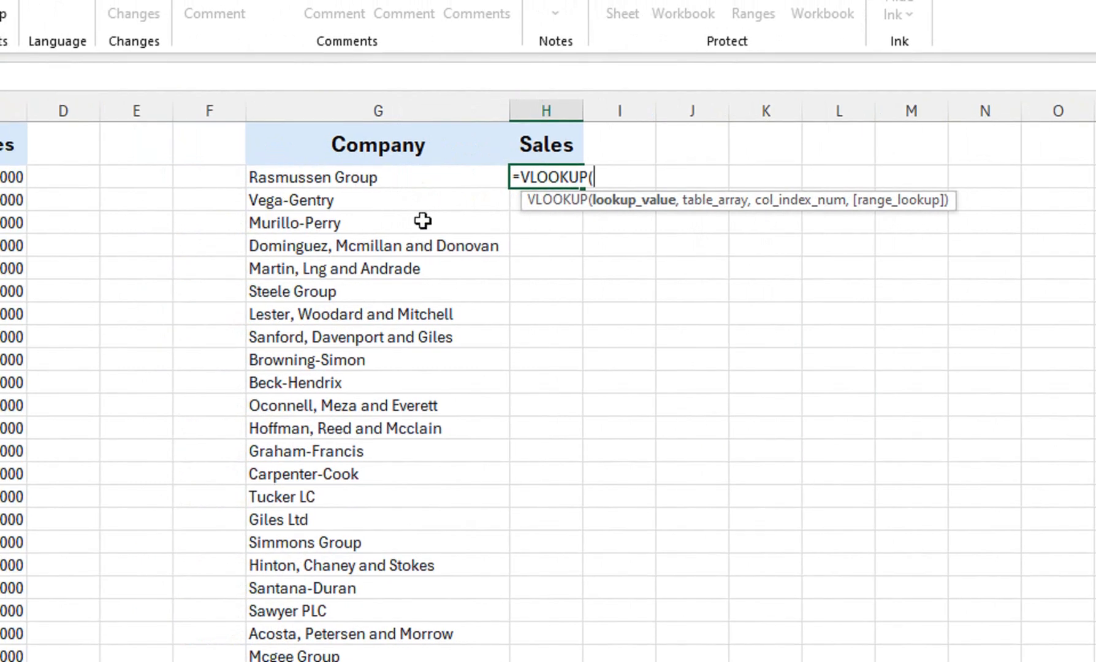
pyautogui.click(367, 177)
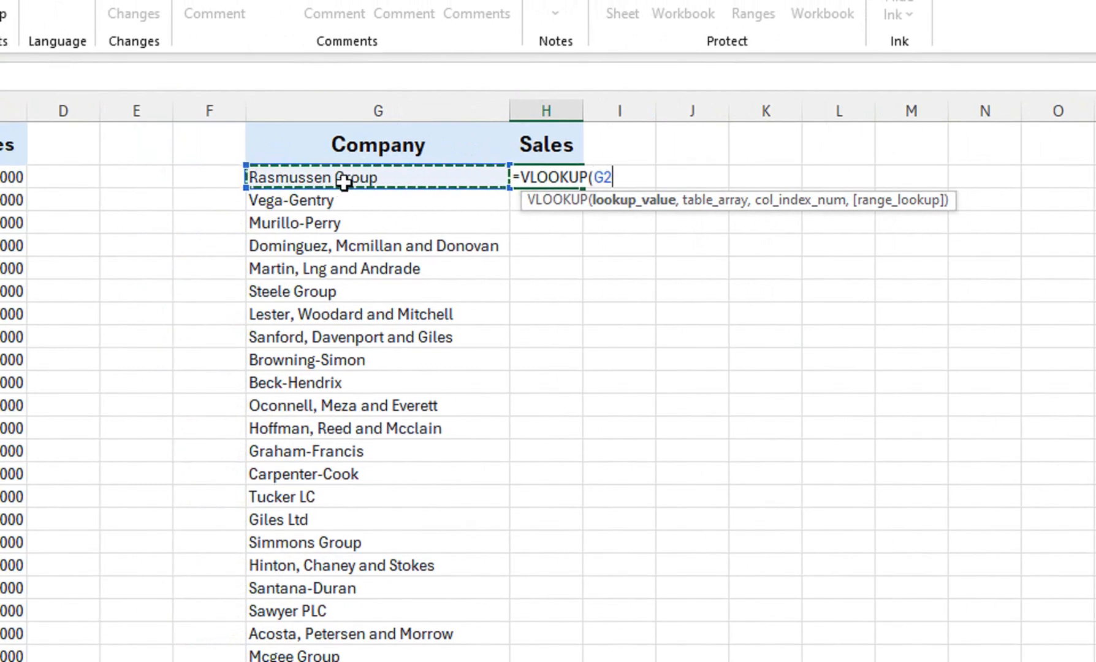
pyautogui.write(',')
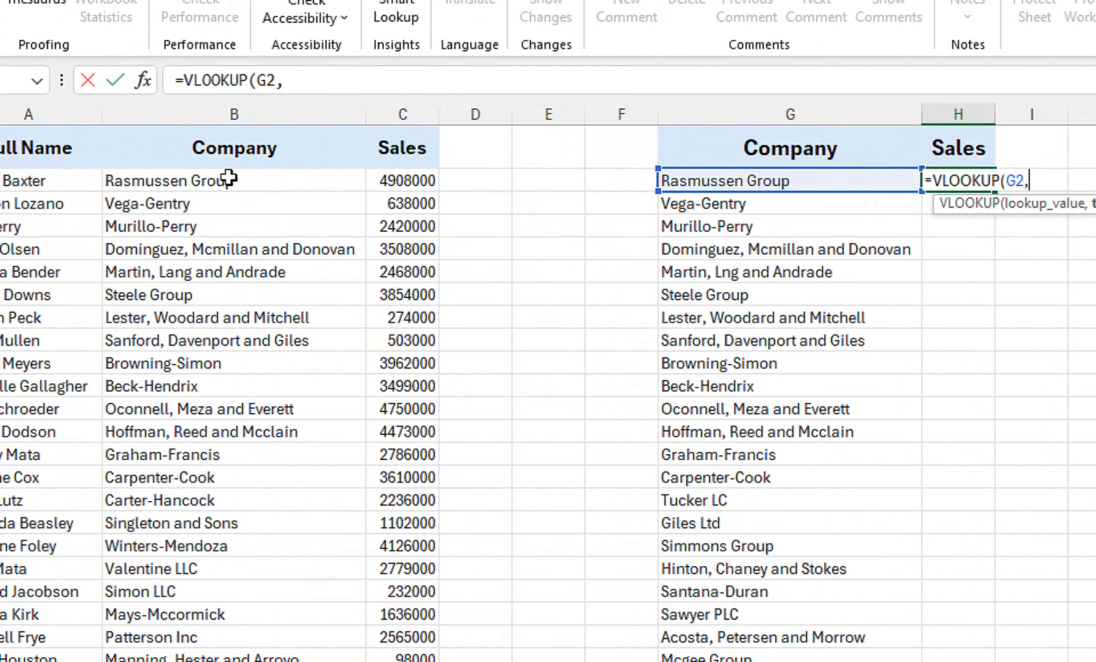
pyautogui.moveTo(228, 178); pyautogui.dragTo(372, 186)
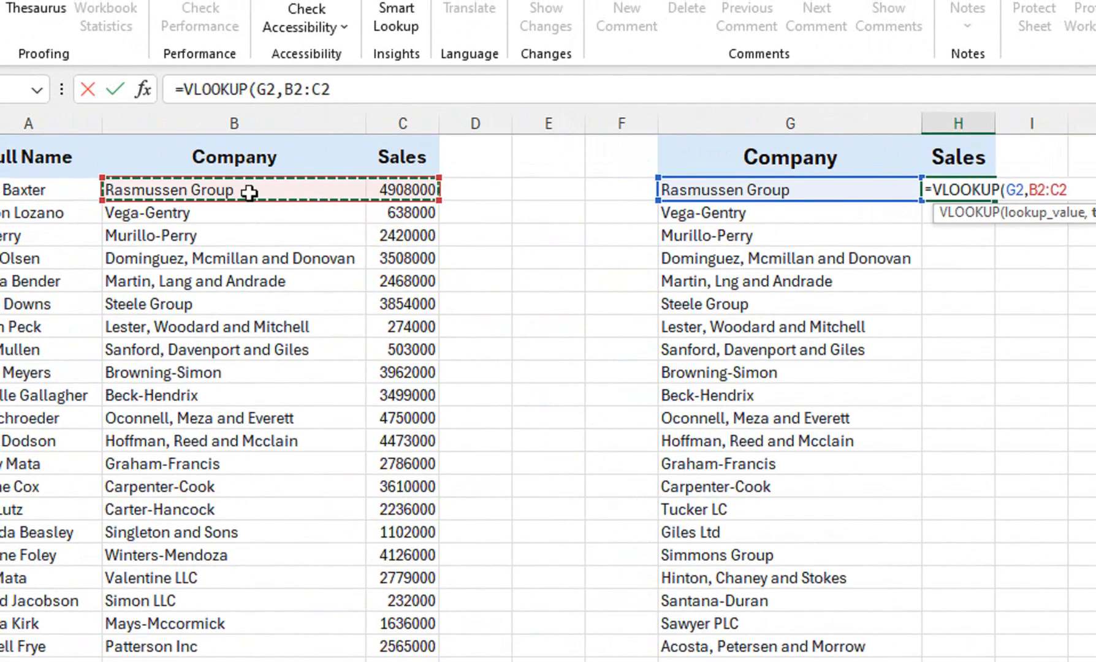
pyautogui.hotkey('ctrl', 'shift', 'Down')
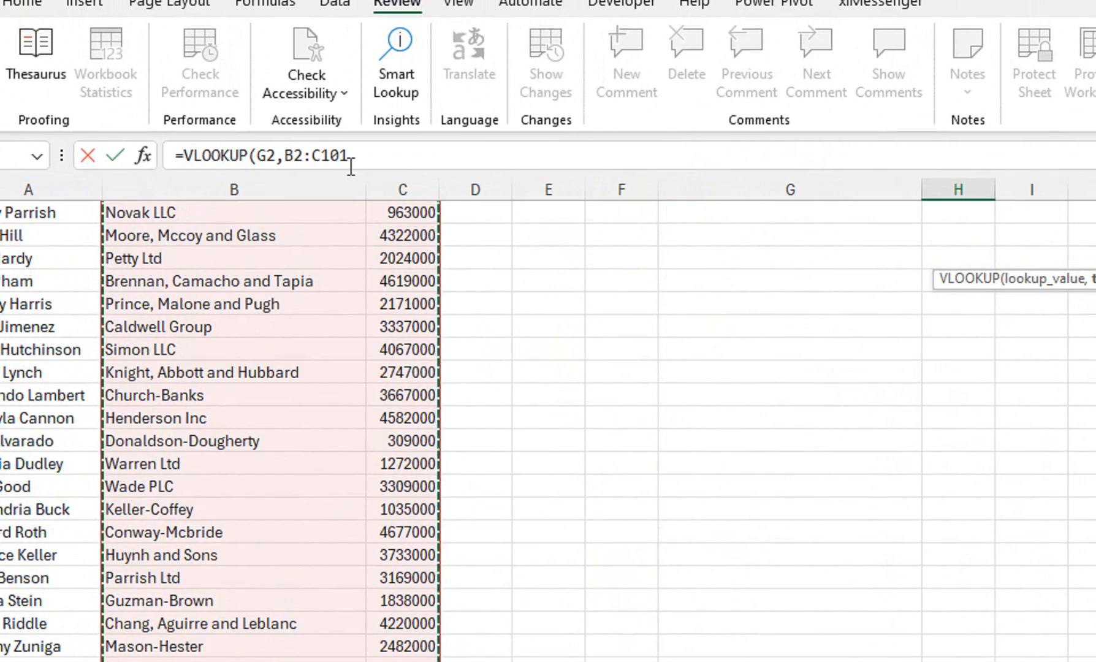
pyautogui.press('F4')
pyautogui.write(',2,FALSE')
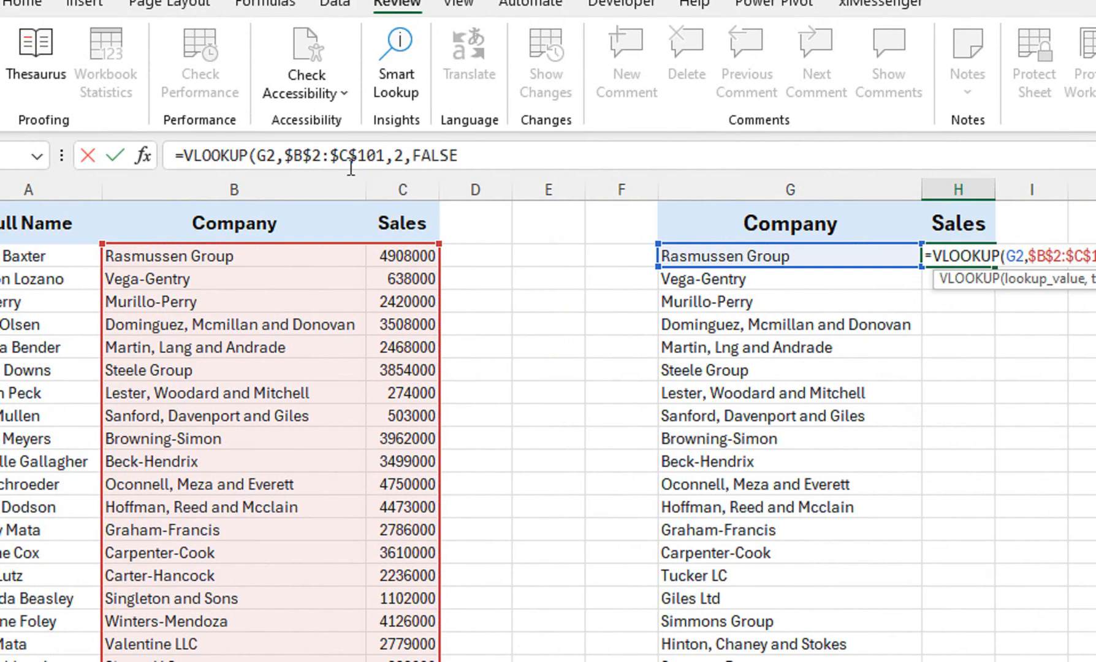
pyautogui.write(')')
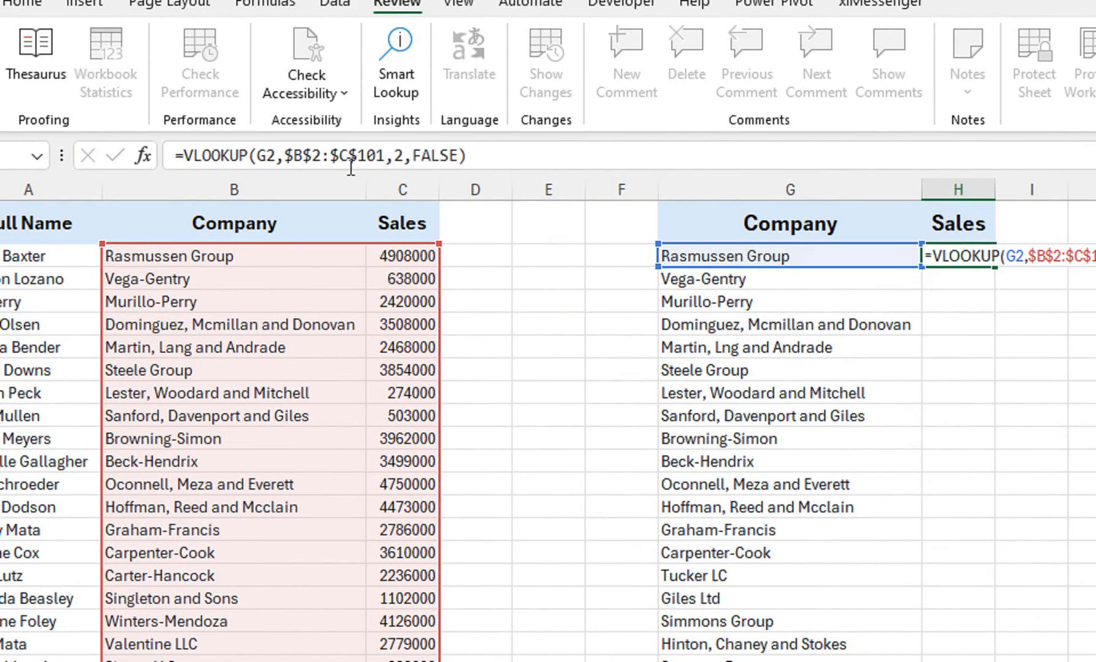
pyautogui.press('Return')
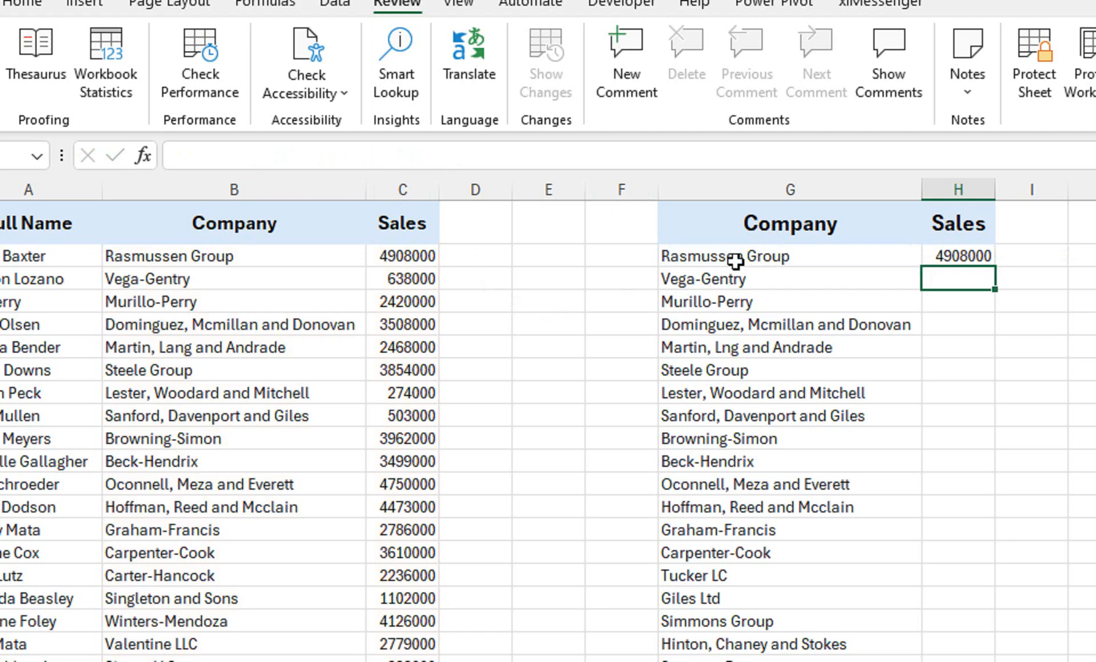
# Add a trailing space to the company name Rasmussen Group in G2.
pyautogui.click(279, 264)
pyautogui.click(706, 254)
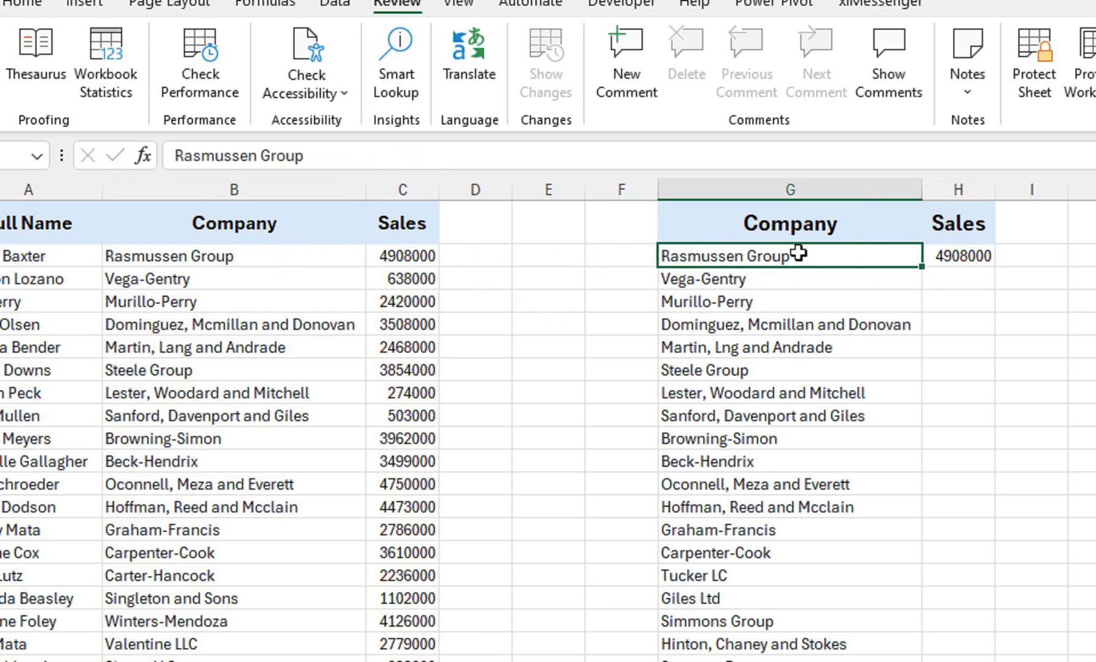
pyautogui.press('F2')
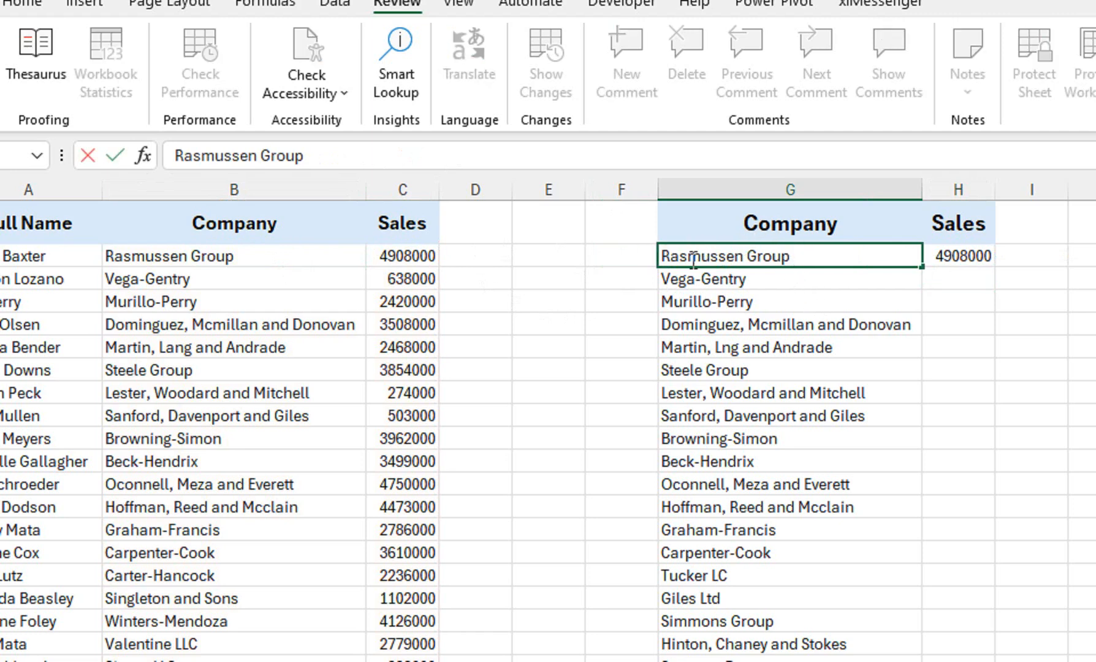
pyautogui.click(896, 468)
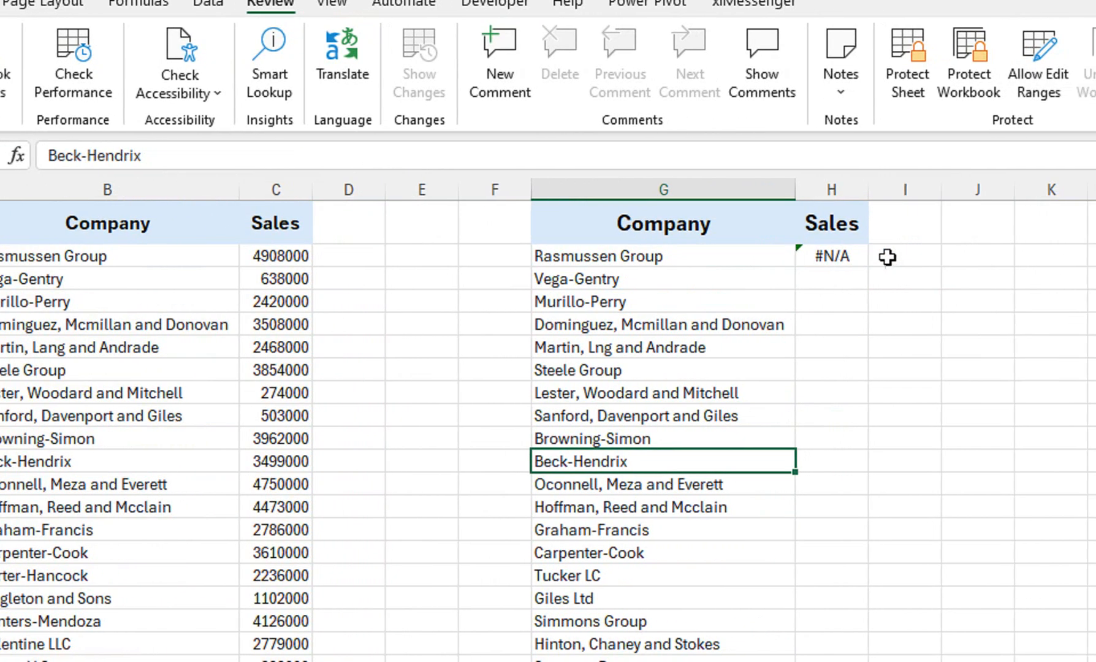
# Count the characters of the company name in G2 with a LEN formula in I2.
pyautogui.click(928, 257)
pyautogui.write('=len')
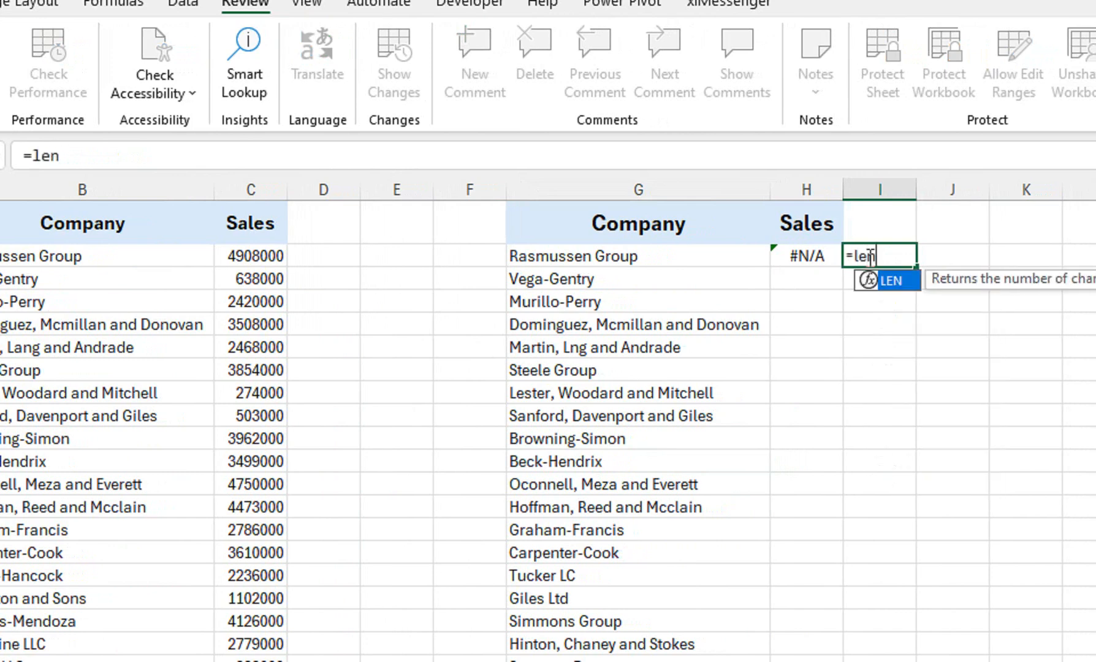
pyautogui.press('Tab')
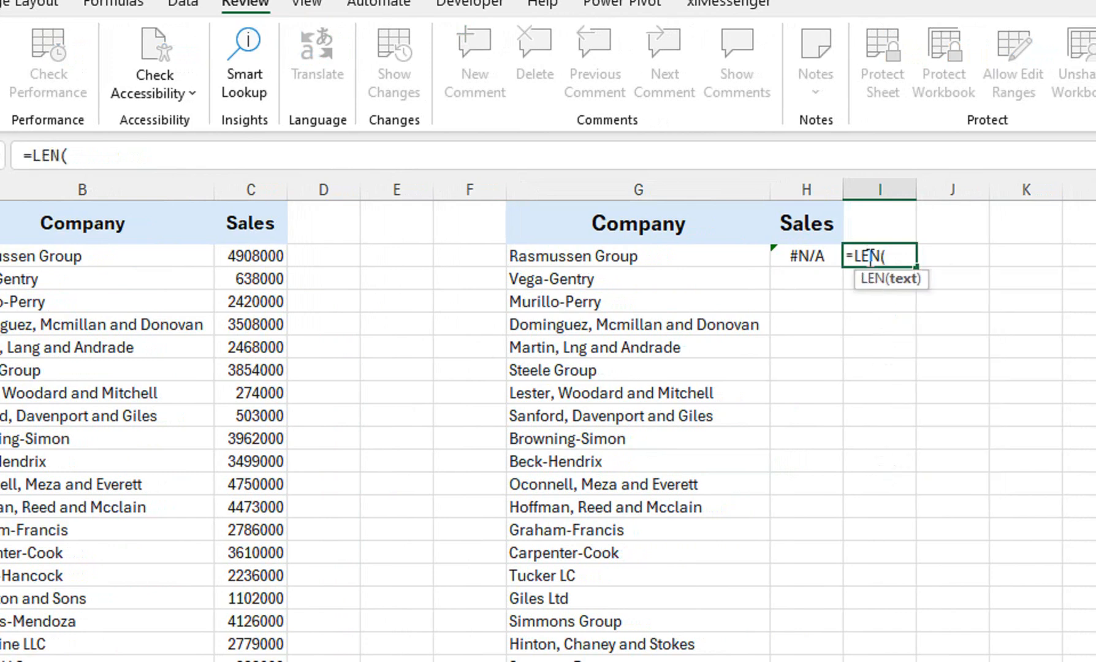
pyautogui.click(686, 256)
pyautogui.write(')')
pyautogui.press('Return')
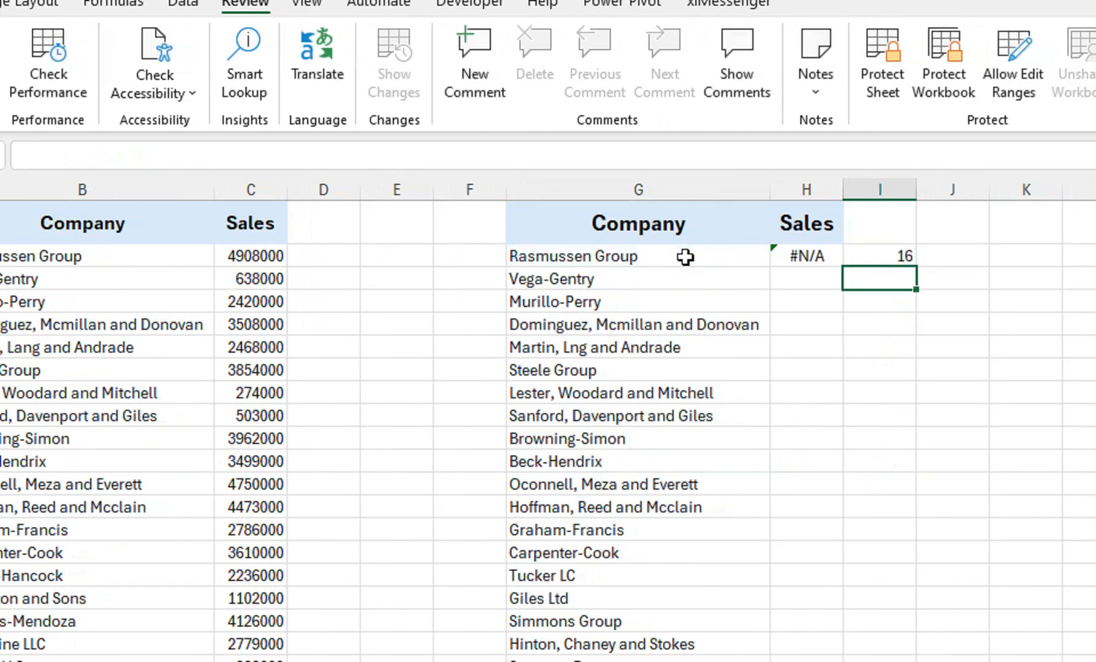
# Count the characters of the source company name in B2 with a LEN formula in D2.
pyautogui.click(291, 255)
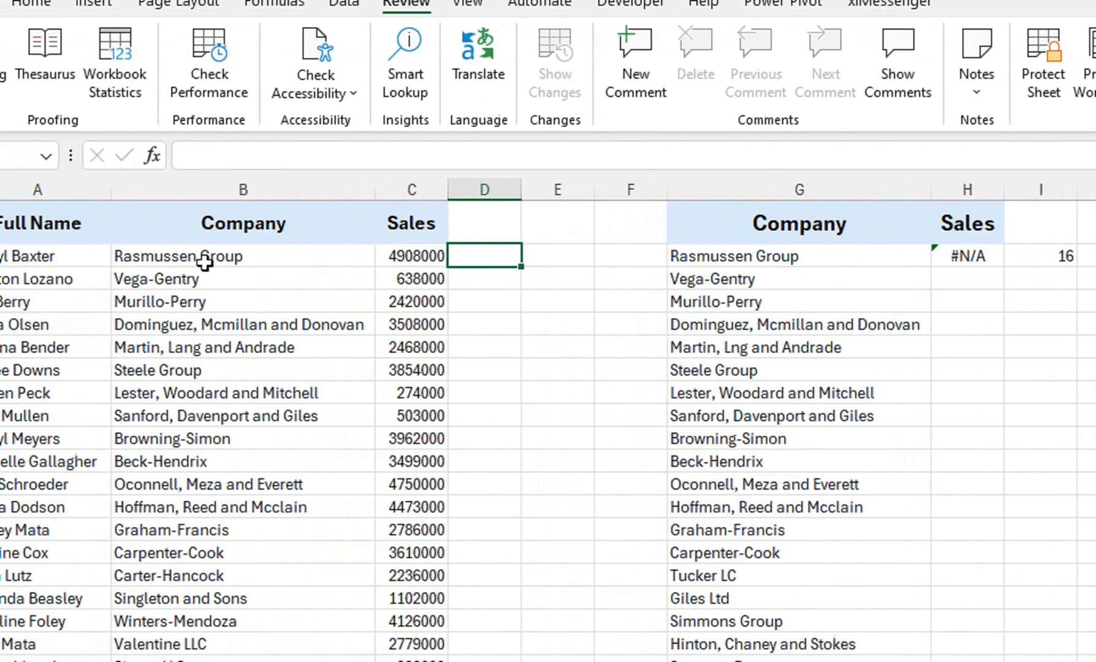
pyautogui.write('=le')
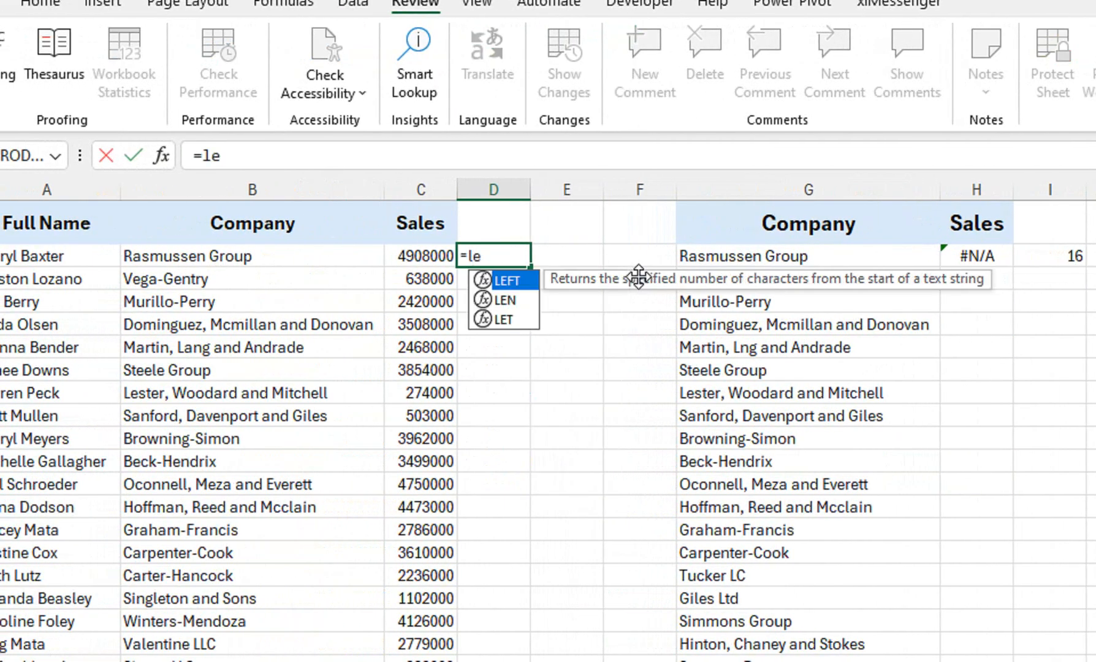
pyautogui.press('Tab')
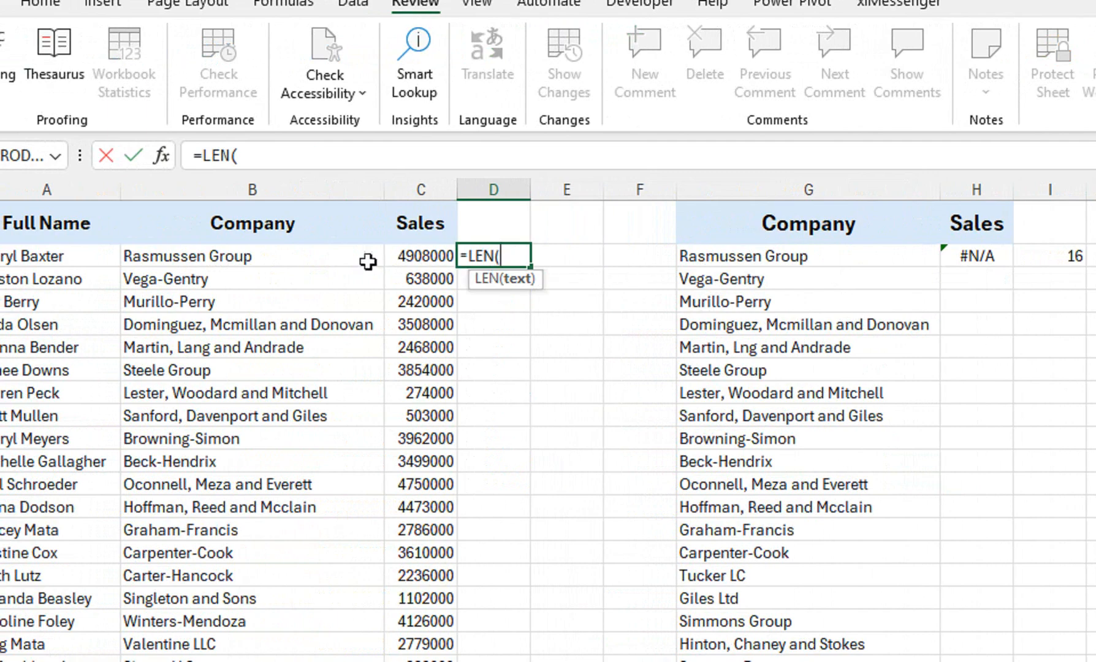
pyautogui.click(308, 256)
pyautogui.press('Return')
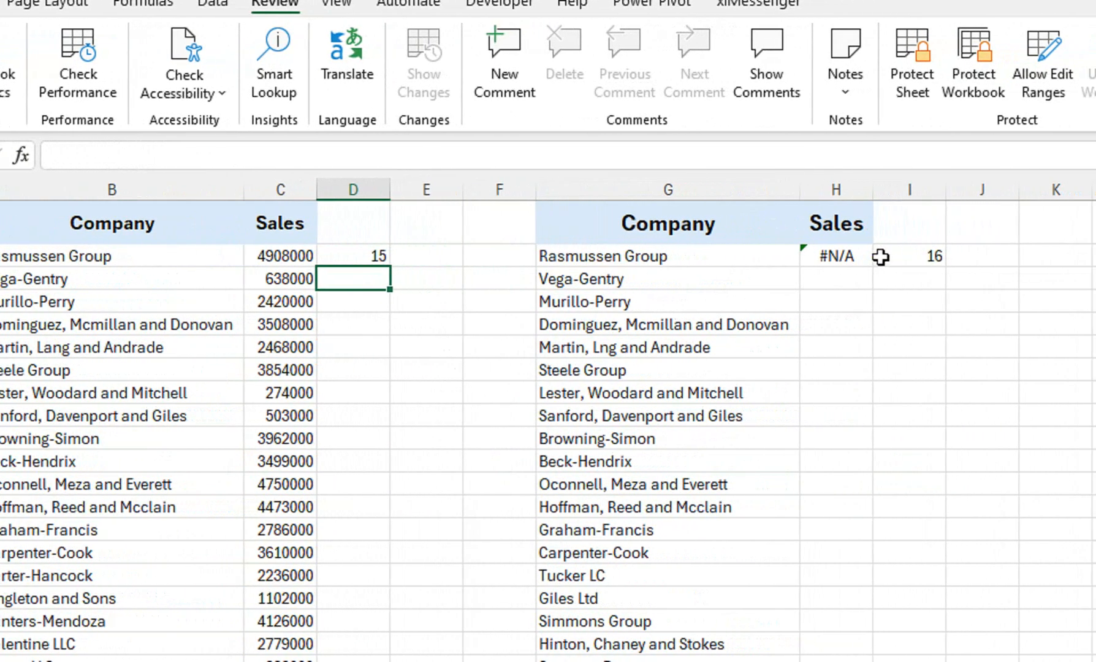
# Try removing the trailing space from the company name in G2, and undo that edit.
pyautogui.click(727, 262)
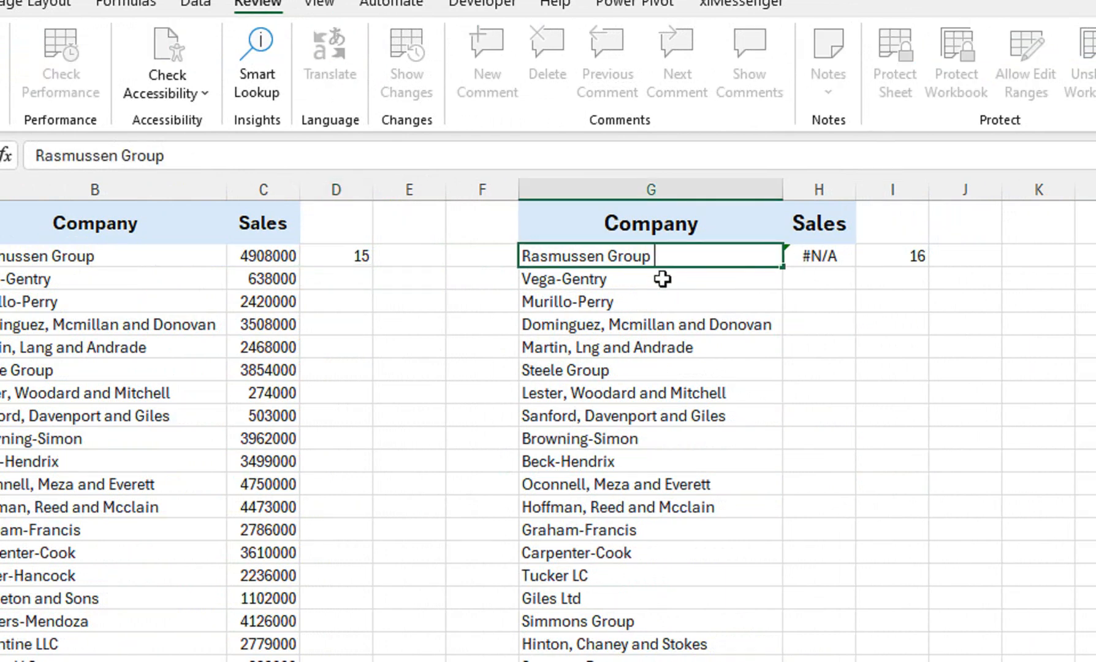
pyautogui.write('=')
pyautogui.press('Return')
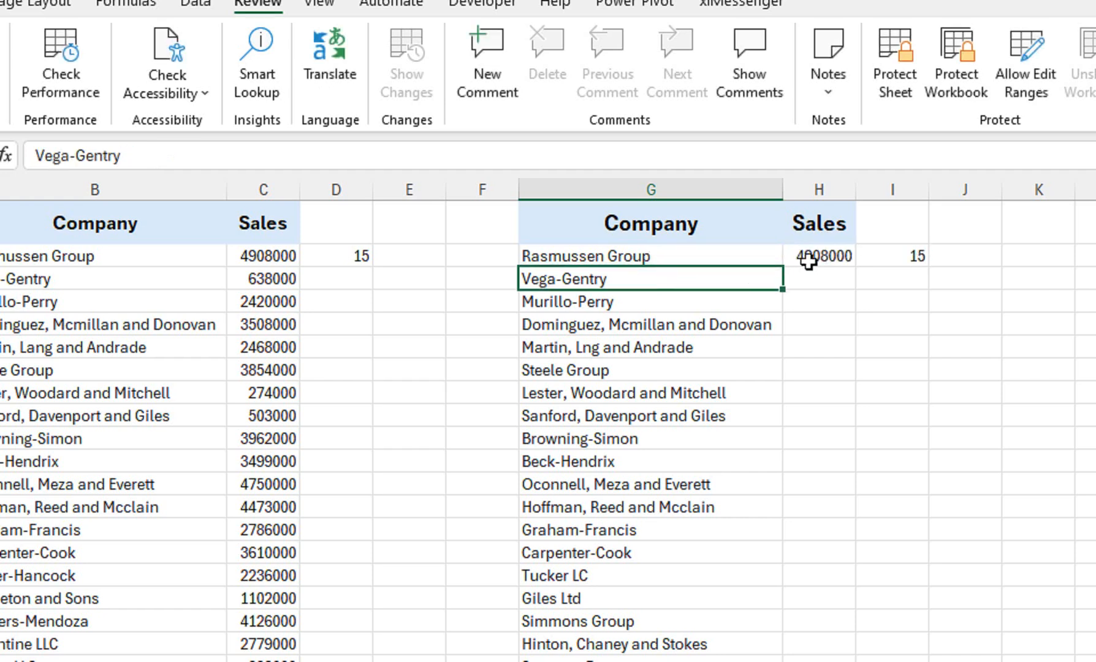
pyautogui.hotkey('ctrl', 'z')
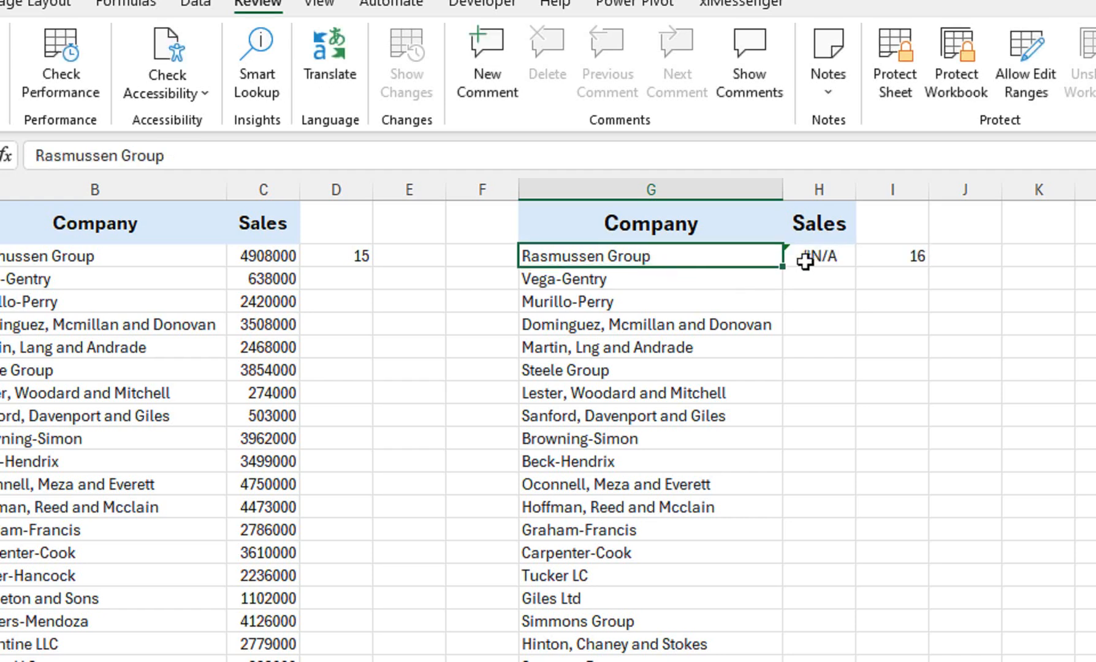
# Compare the company names with the formula =B2=G2 in F2, and remove the trailing space from G2.
pyautogui.click(467, 258)
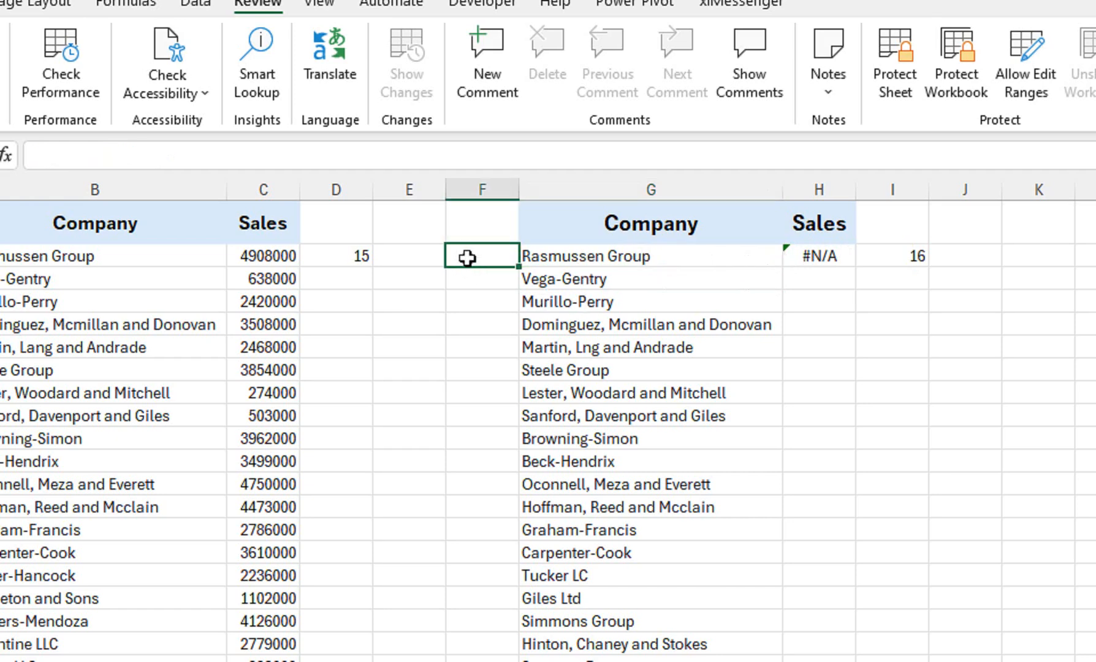
pyautogui.write('=')
pyautogui.click(127, 255)
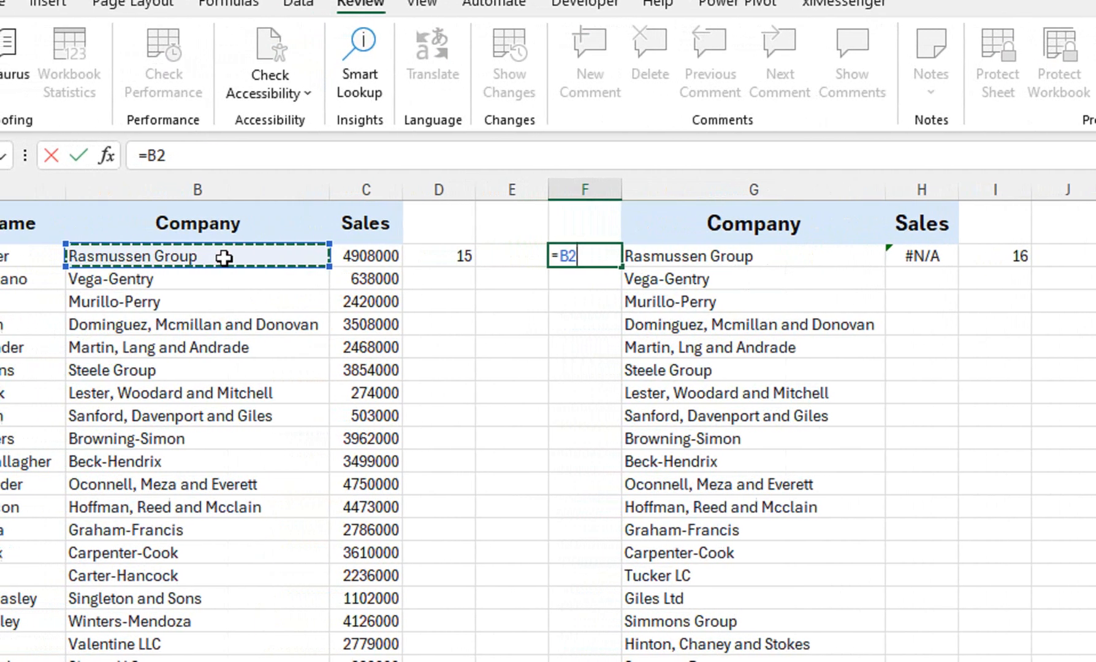
pyautogui.write('=')
pyautogui.click(691, 255)
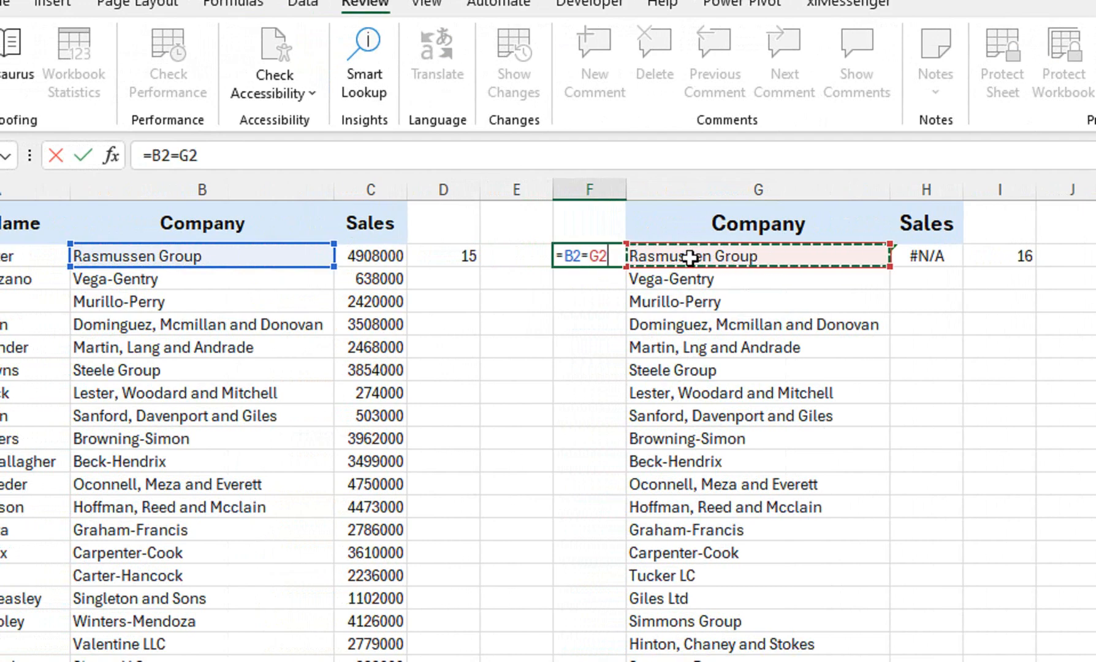
pyautogui.press('Return')
pyautogui.doubleClick(793, 253)
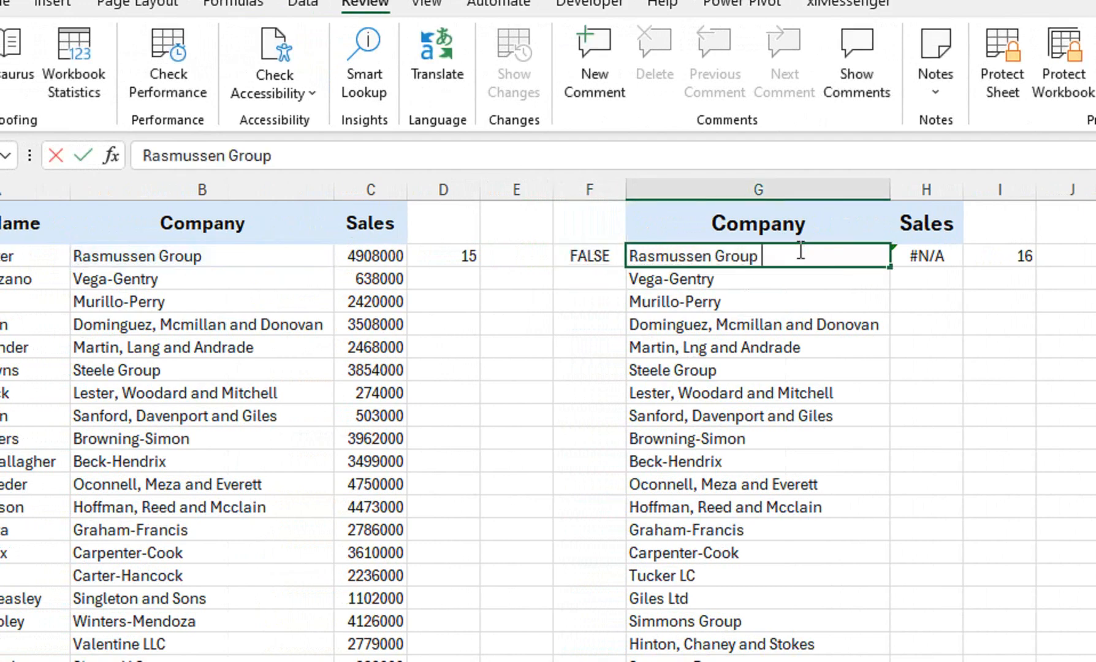
pyautogui.press('Return')
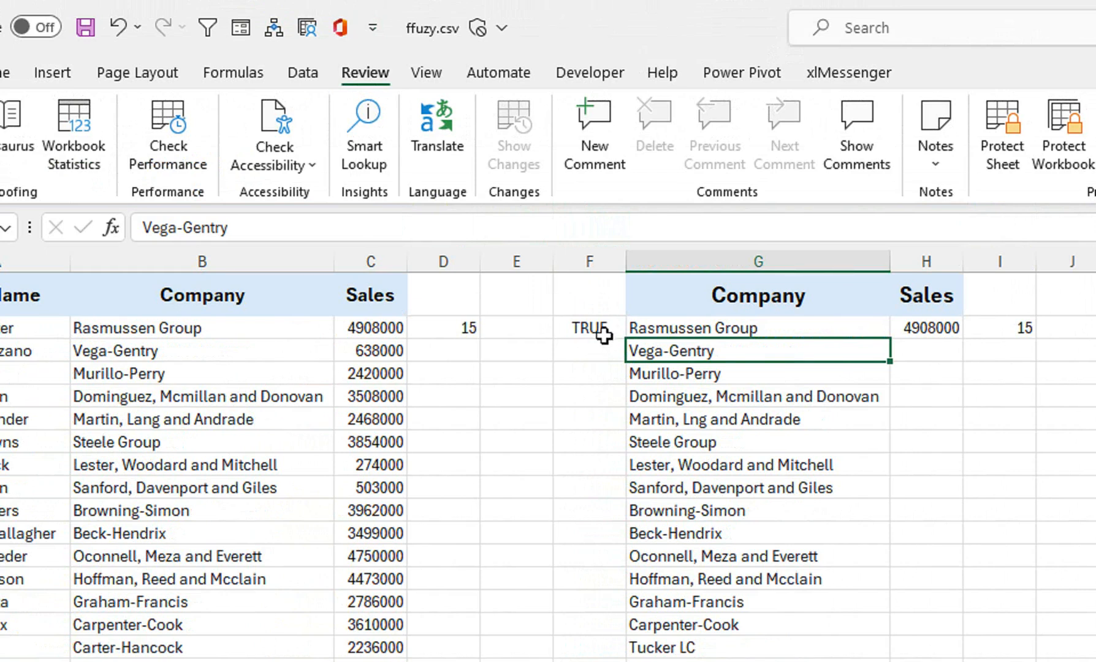
# Clear the helper formulas from D2:F2 and I2.
pyautogui.click(466, 330)
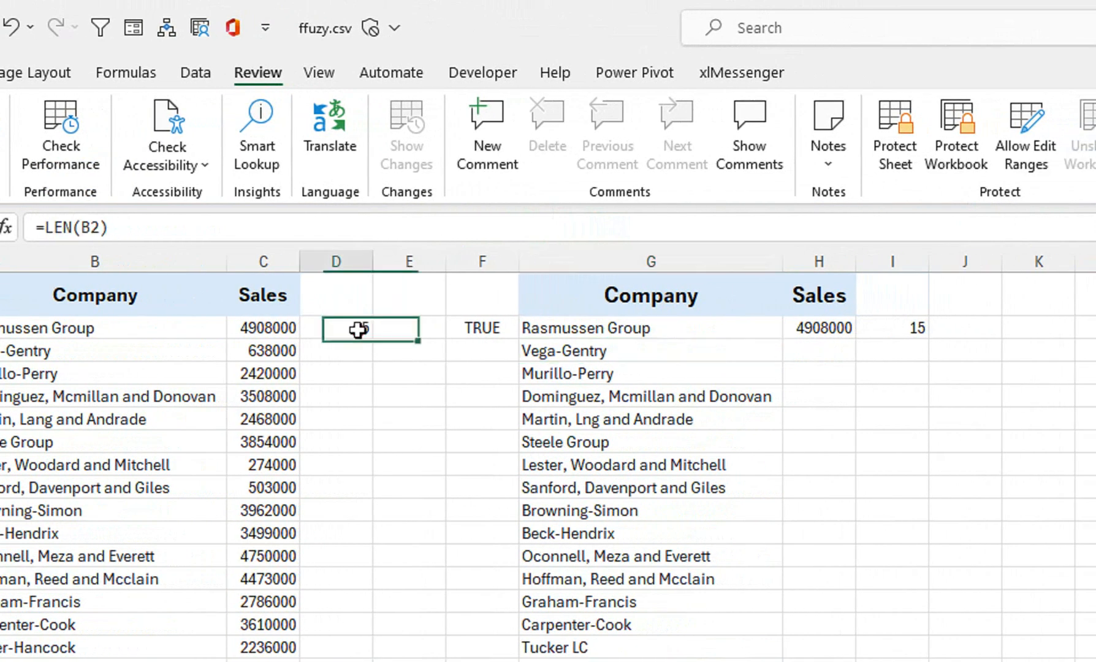
pyautogui.moveTo(358, 329); pyautogui.dragTo(456, 322)
pyautogui.press('Delete')
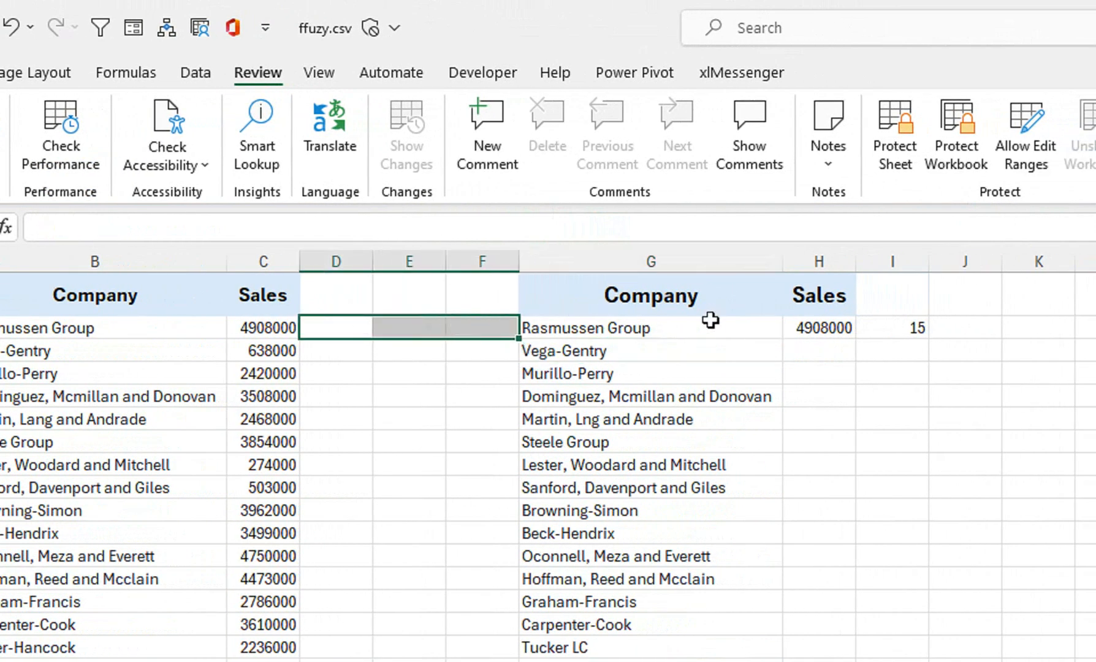
pyautogui.click(873, 332)
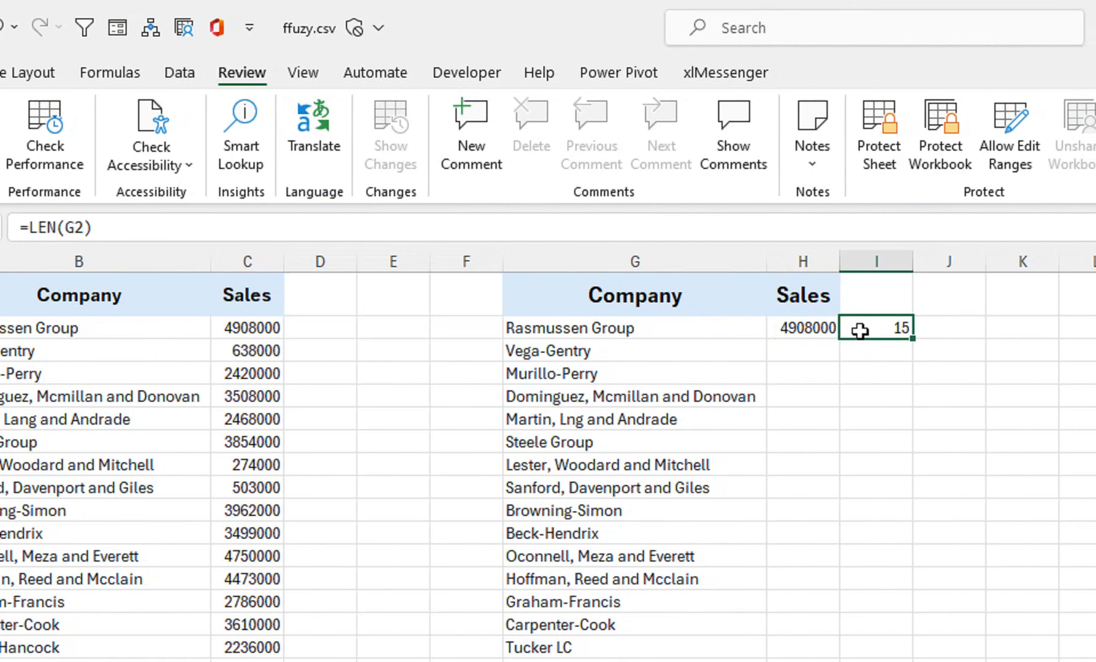
pyautogui.press('Delete')
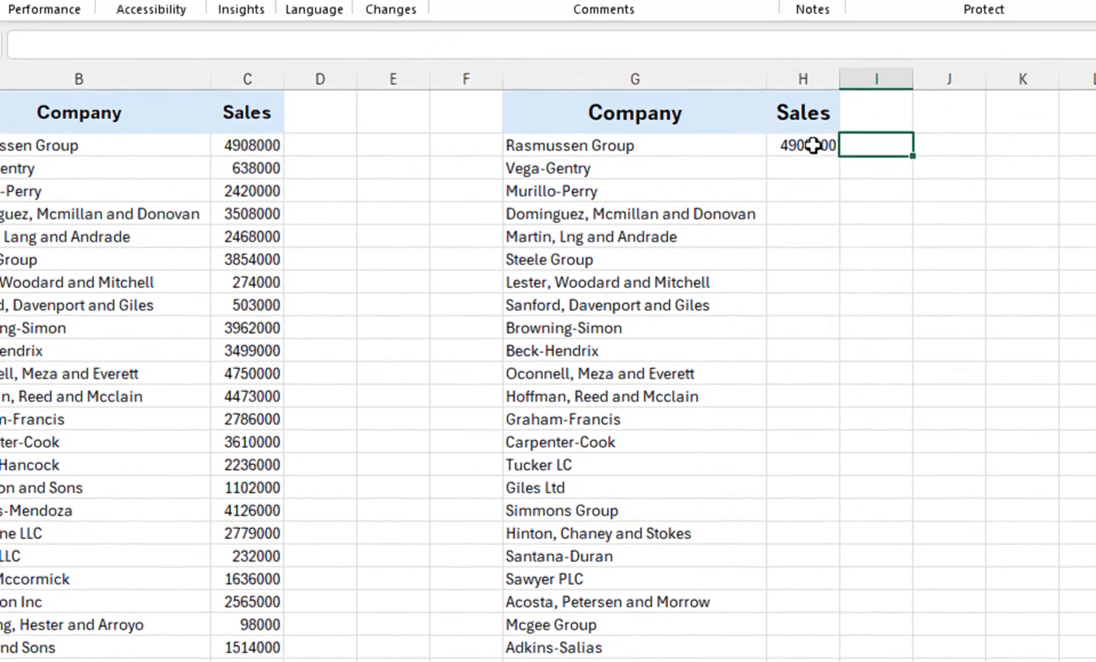
# Fill the VLOOKUP formula from H2 down the Sales column to the last listed company in row 40.
pyautogui.click(813, 145)
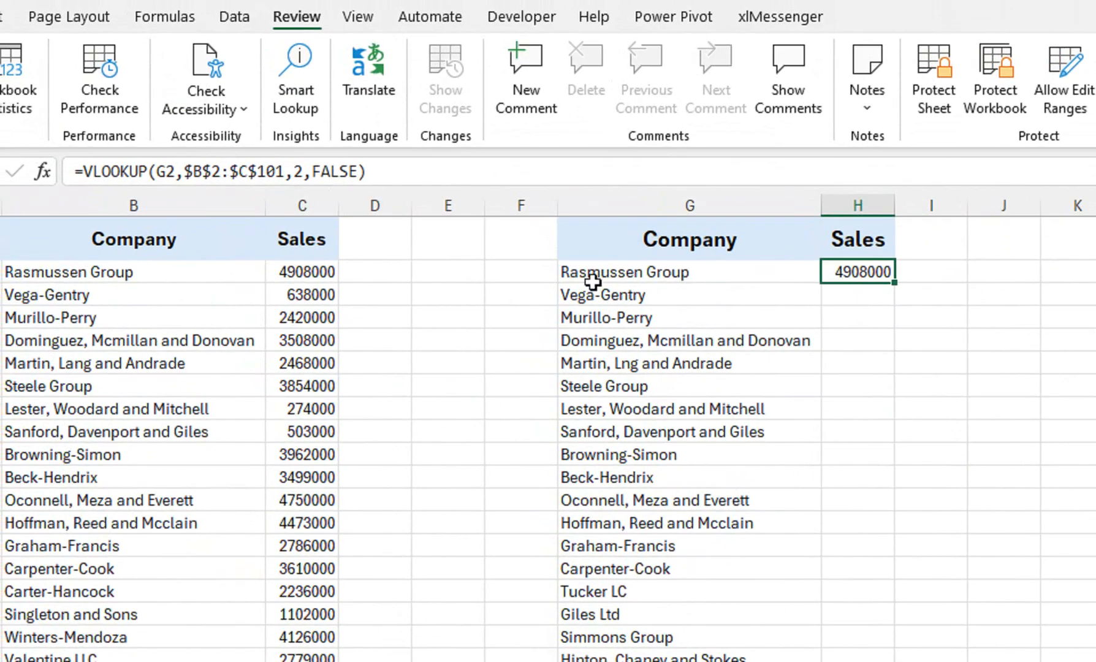
pyautogui.doubleClick(894, 283)
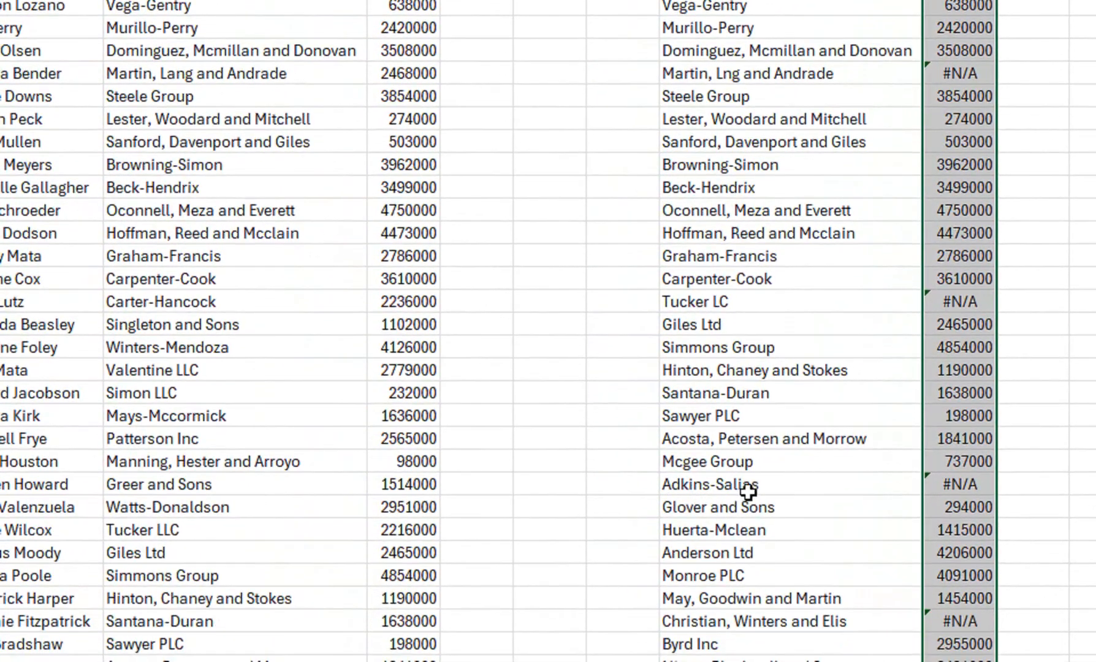
pyautogui.scroll(-2, 835, 522)
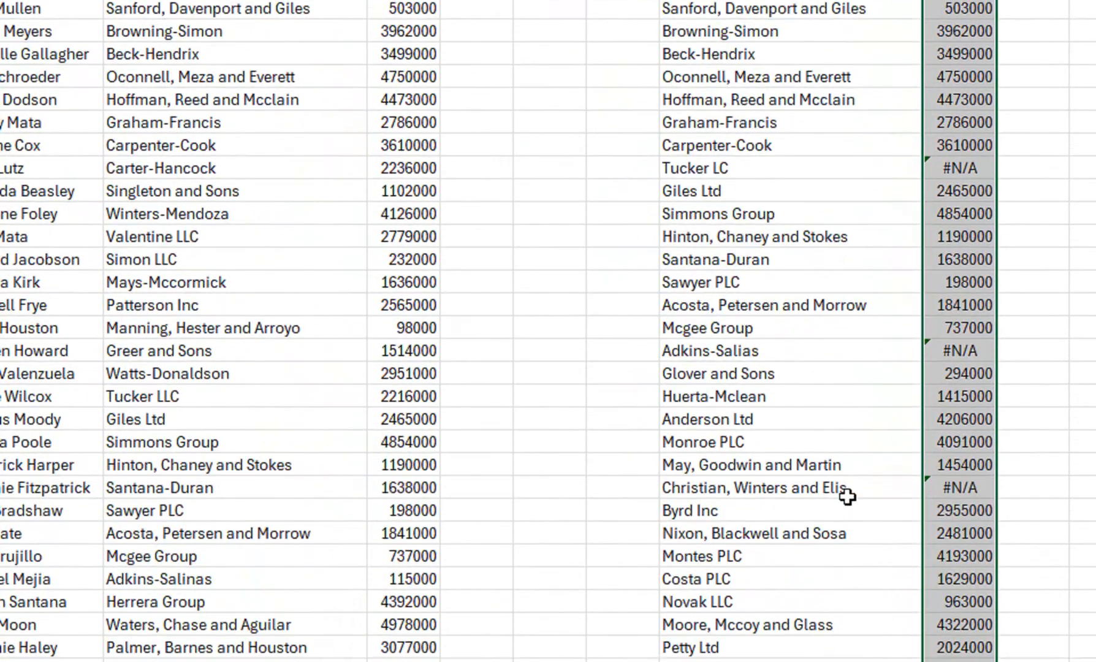
pyautogui.scroll(-3, 847, 495)
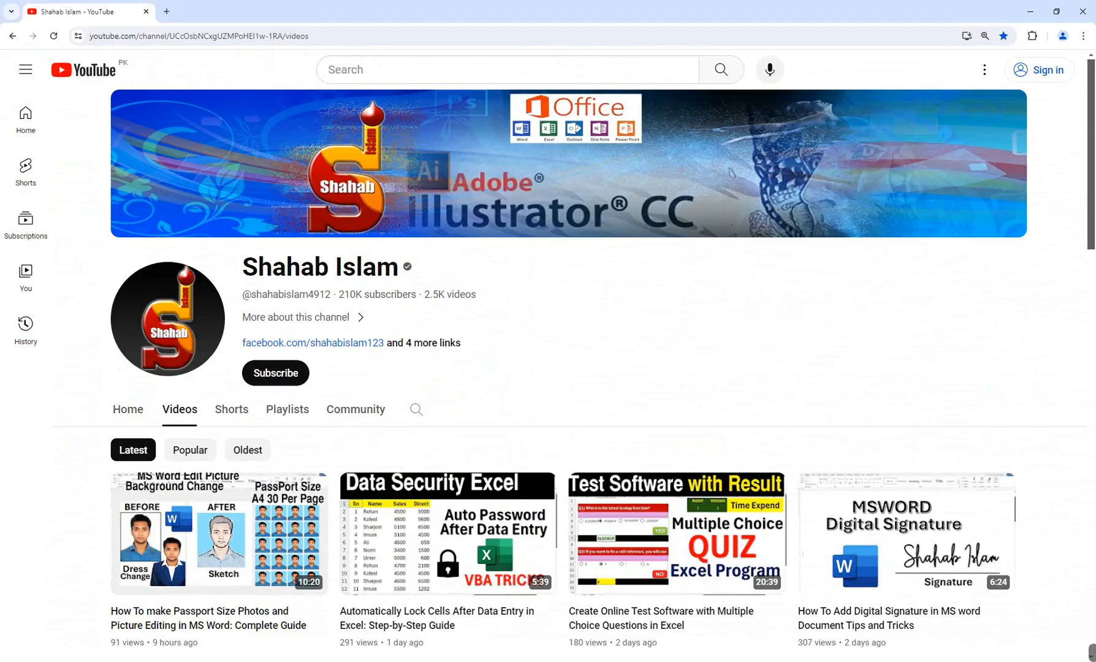
# Search the web for "fuzzy lookup add-in for excel" in a new Chrome tab.
pyautogui.click(166, 11)
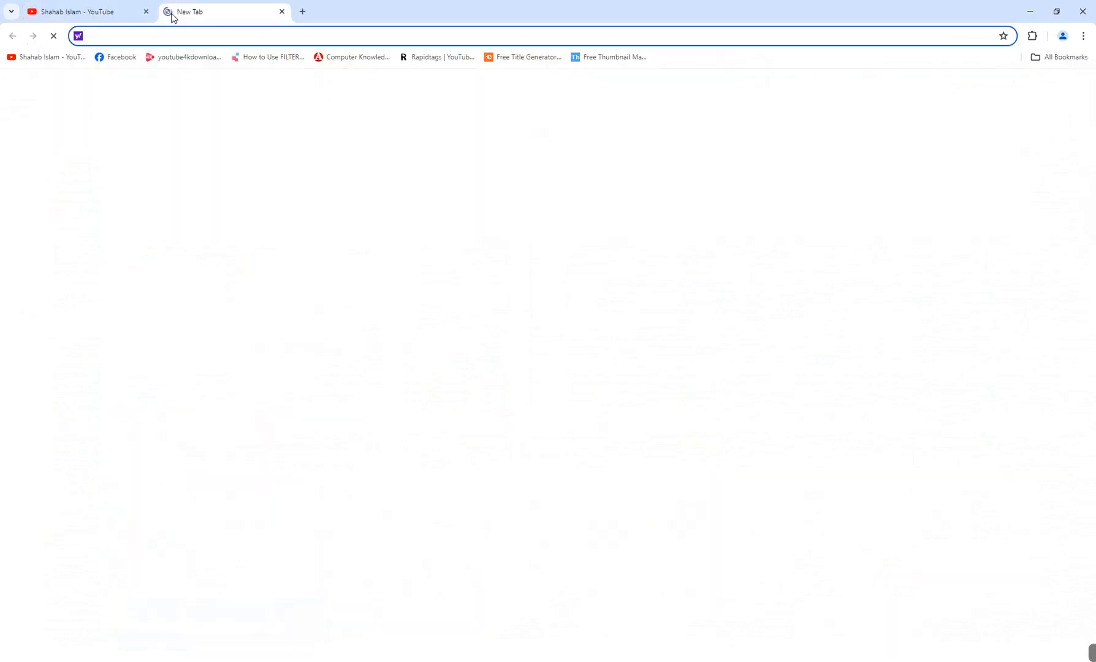
pyautogui.write('g')
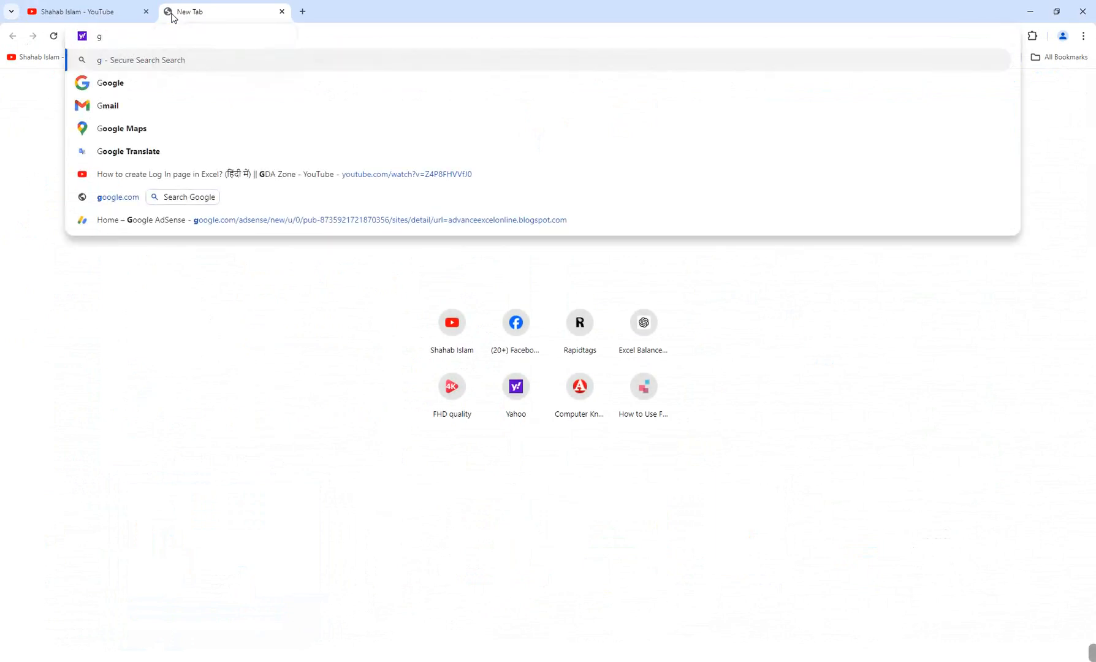
pyautogui.write('o')
pyautogui.press('BackSpace')
pyautogui.press('BackSpace')
pyautogui.press('BackSpace')
pyautogui.write('f')
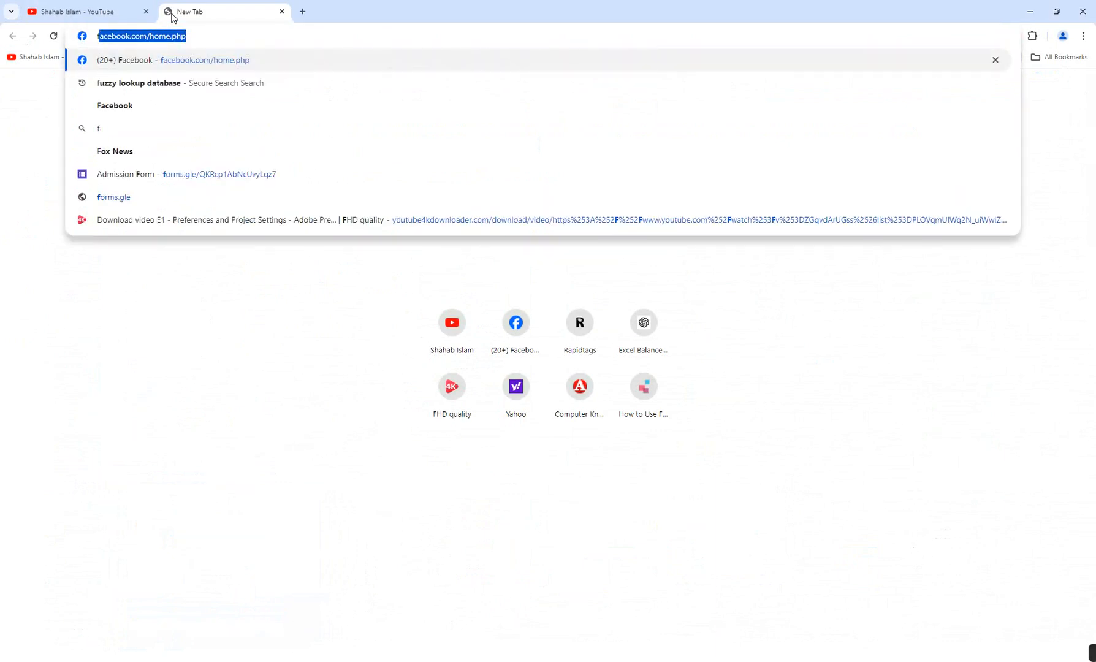
pyautogui.write('uzzylo')
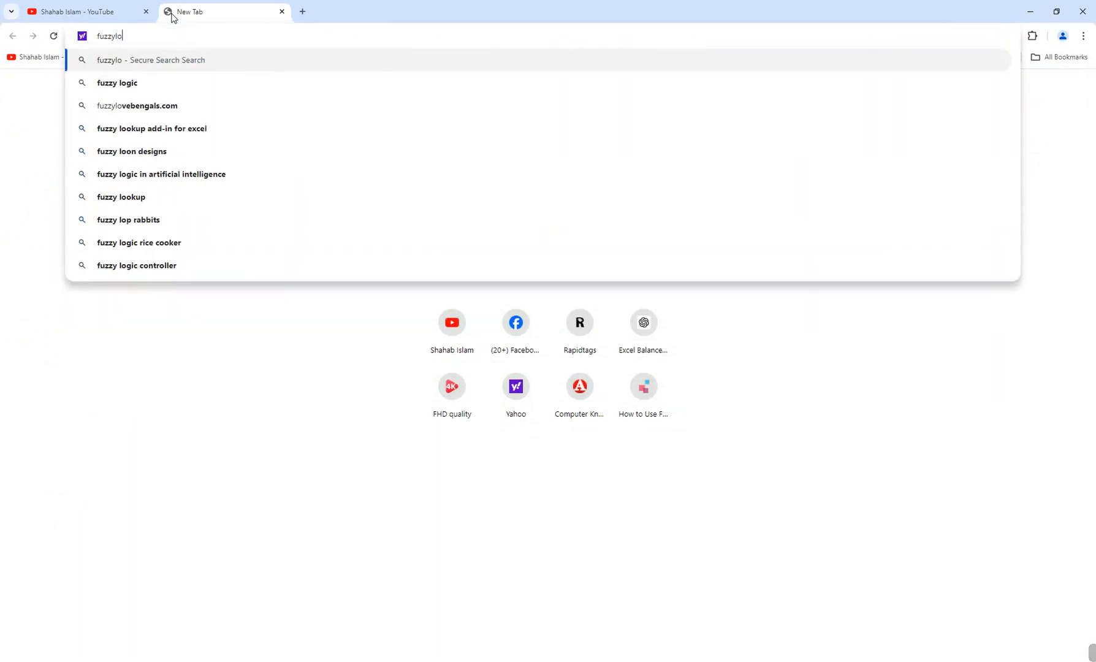
pyautogui.write('okup')
pyautogui.press('Down')
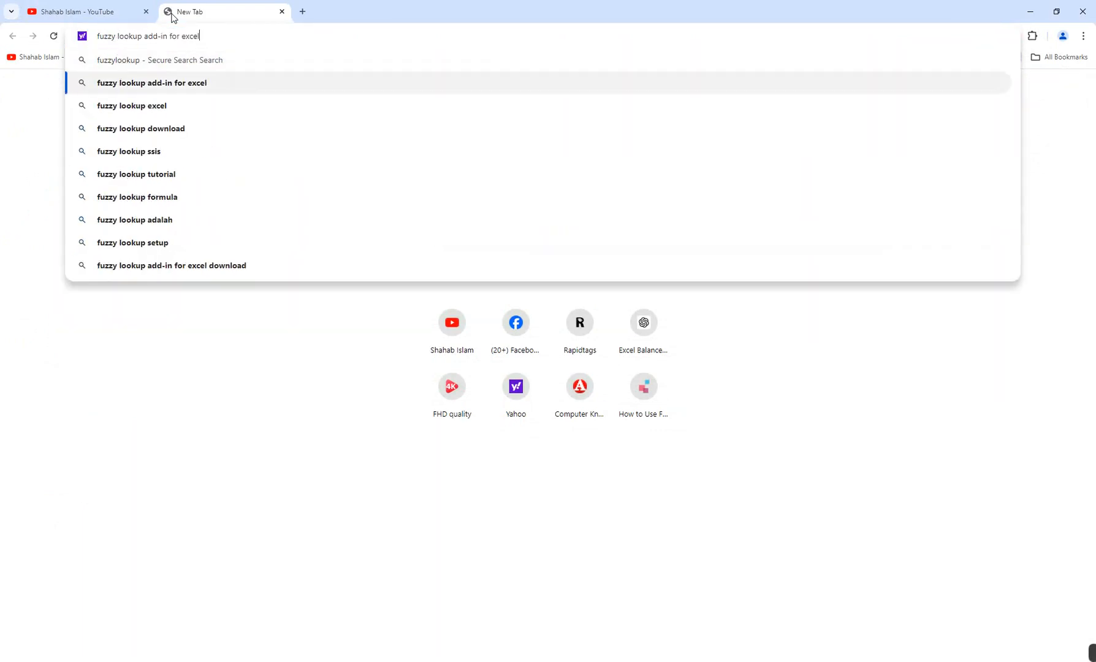
pyautogui.press('Return')
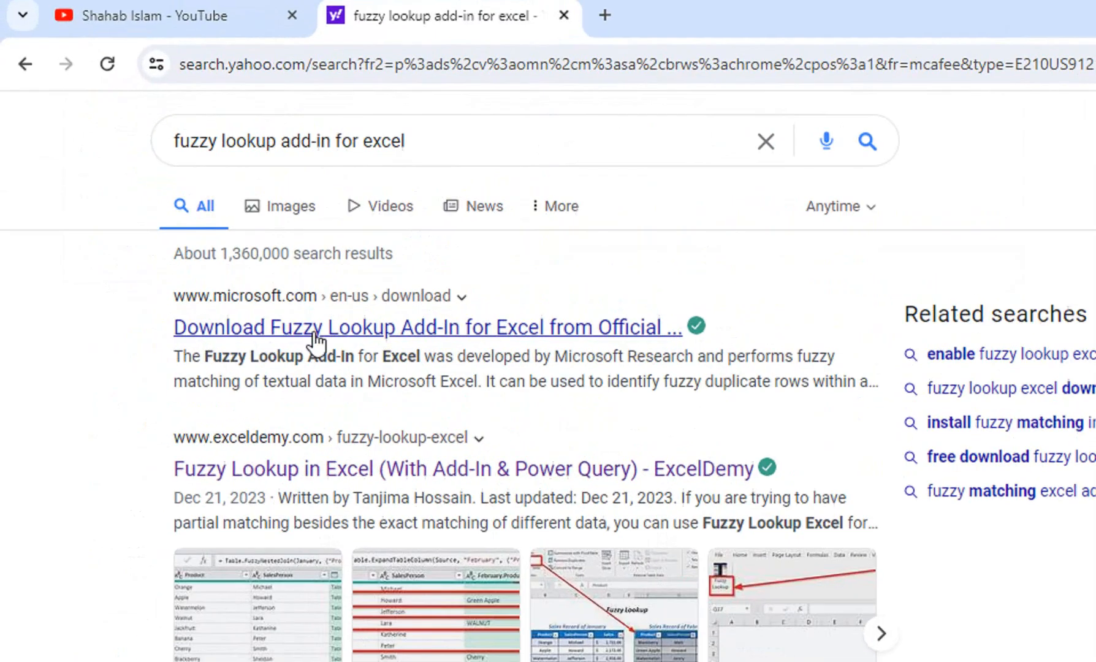
# Download Setup.exe in English from Microsoft's Fuzzy Lookup Add-In for Excel page, closing the search results tab.
pyautogui.click(272, 337)
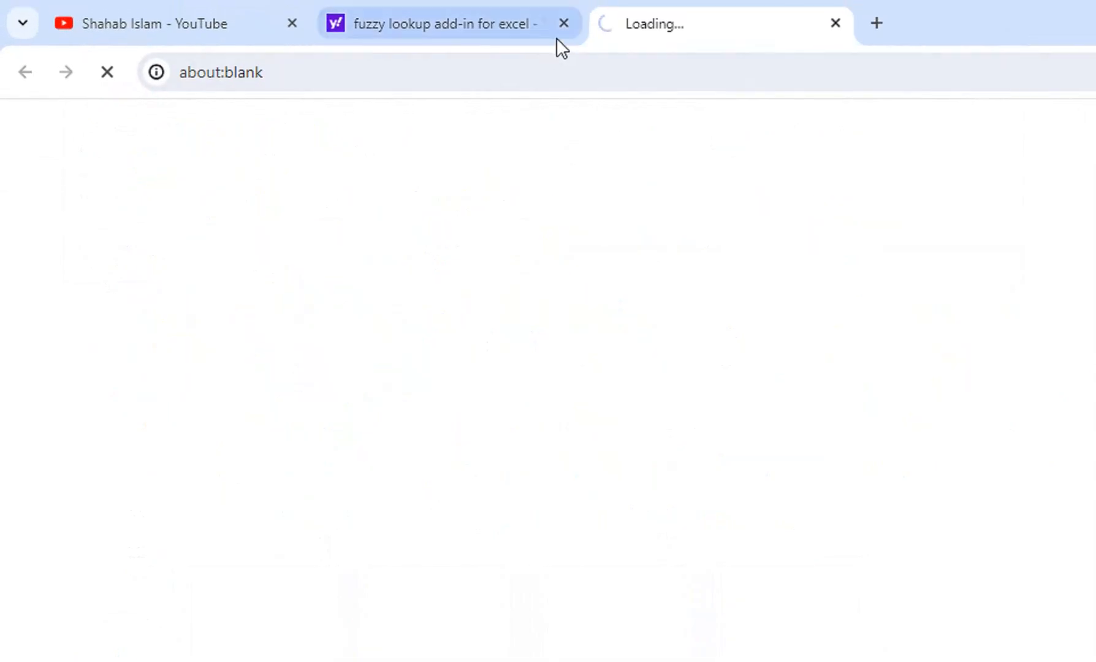
pyautogui.click(564, 19)
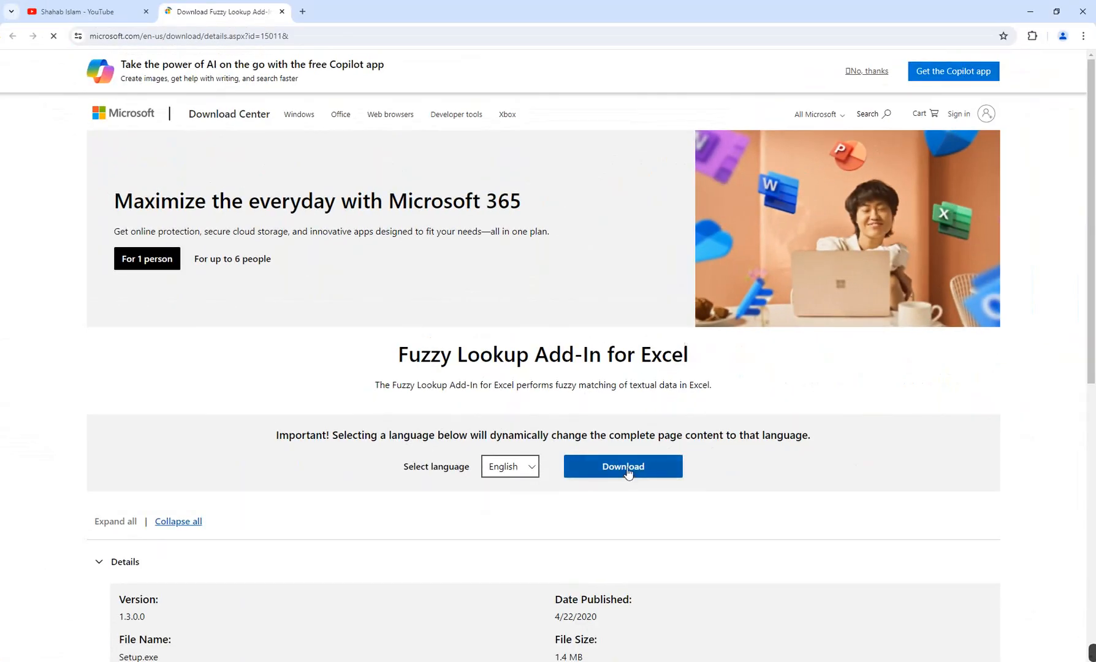
pyautogui.click(858, 604)
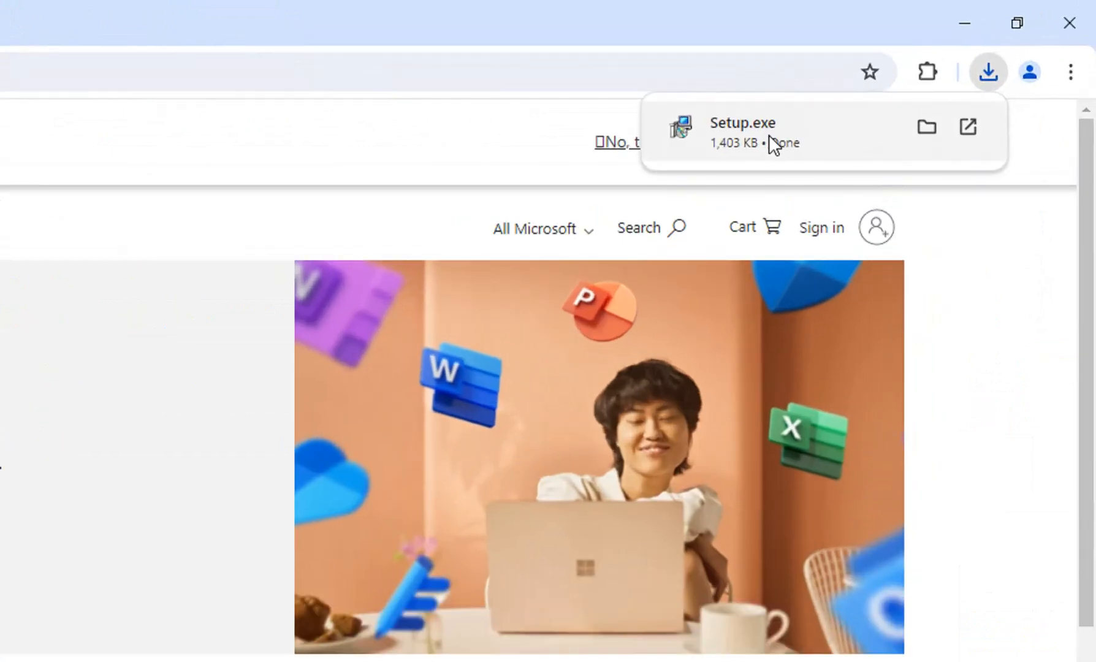
# Run the downloaded Setup.exe, accept the license terms, and install the Fuzzy Lookup Add-In with default options through to closing setup.
pyautogui.rightClick(932, 68)
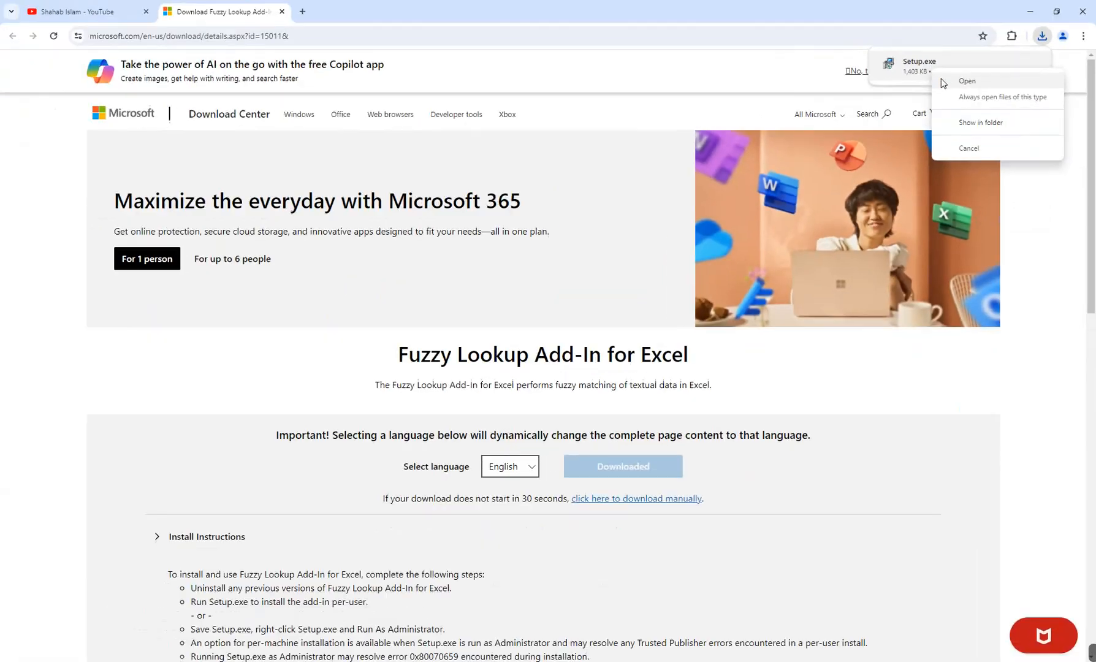
pyautogui.click(791, 162)
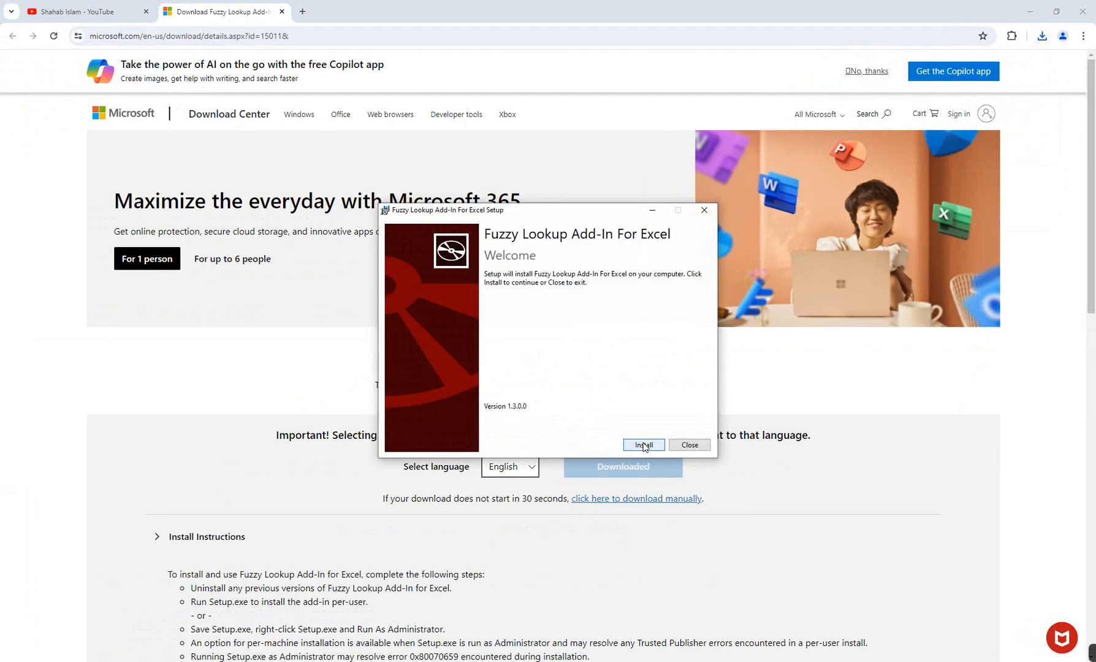
pyautogui.click(643, 445)
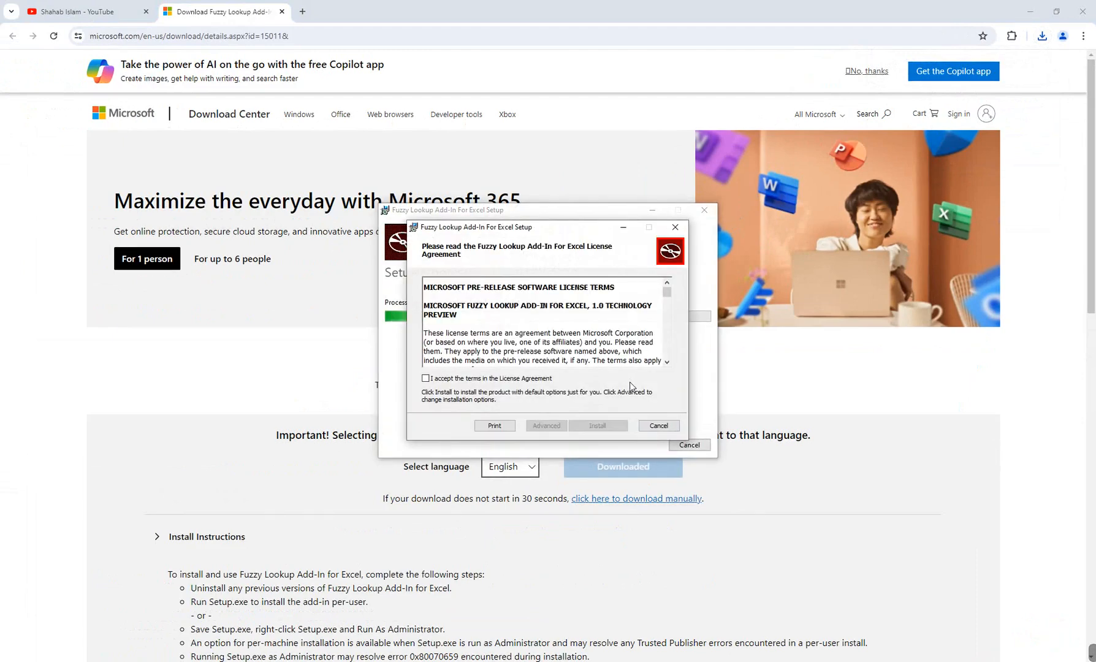
pyautogui.click(441, 380)
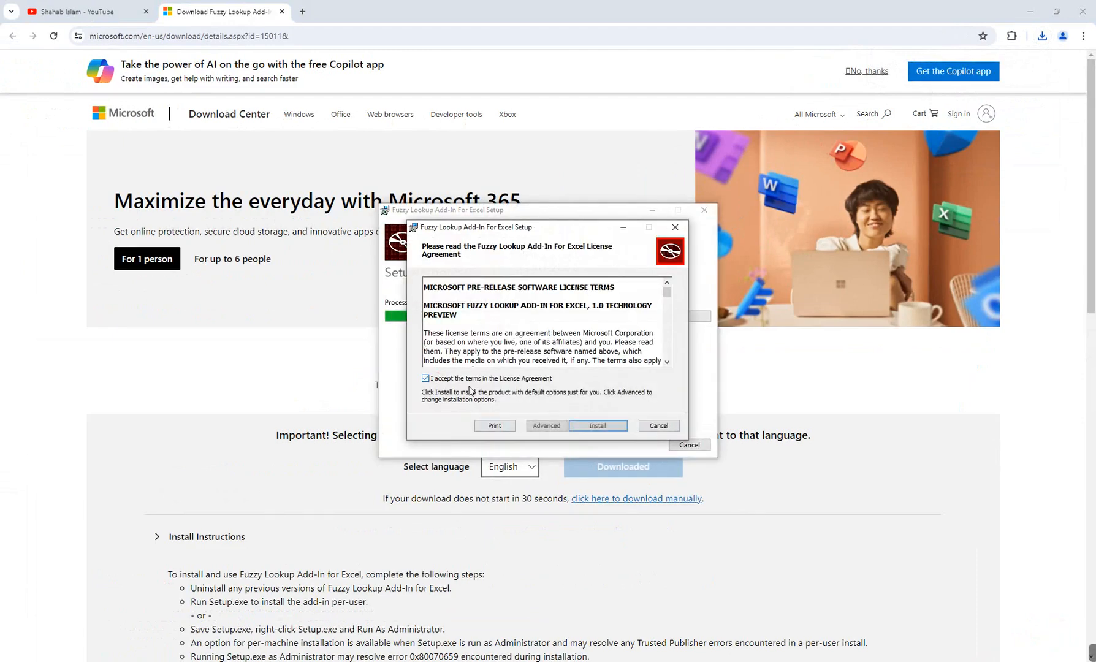
pyautogui.click(593, 427)
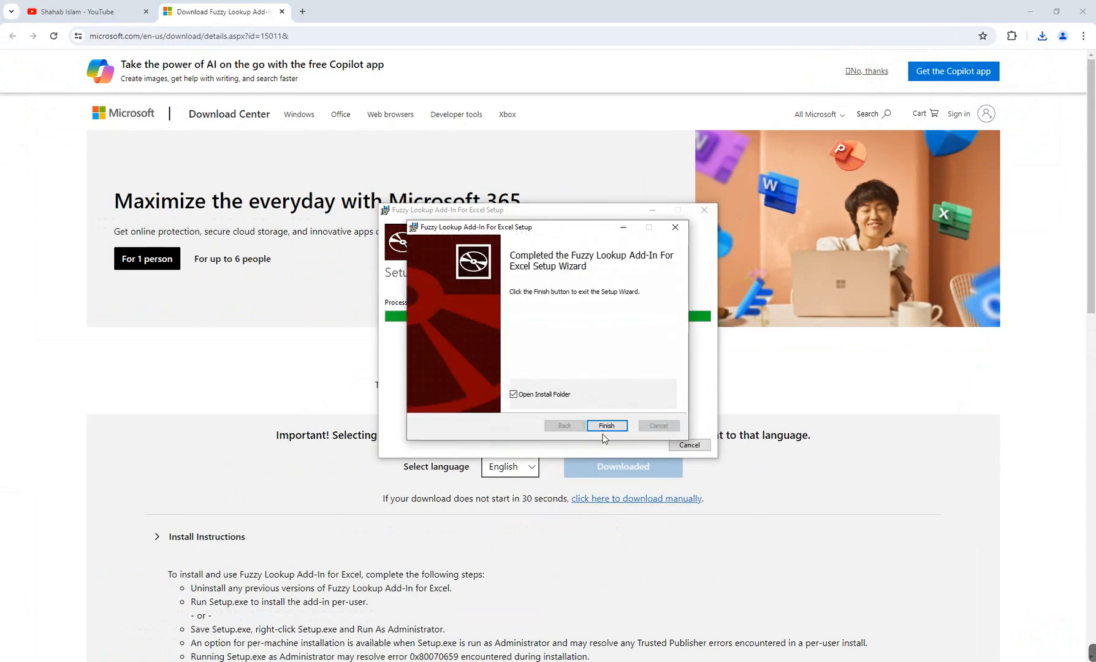
pyautogui.click(625, 425)
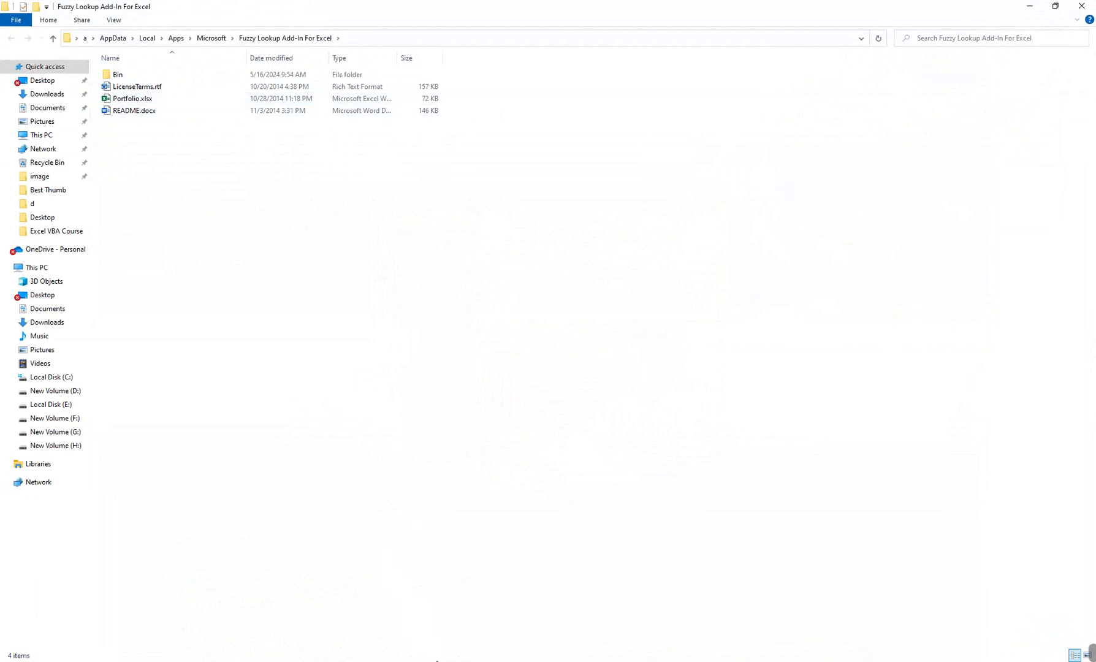
pyautogui.click(437, 661)
pyautogui.click(698, 444)
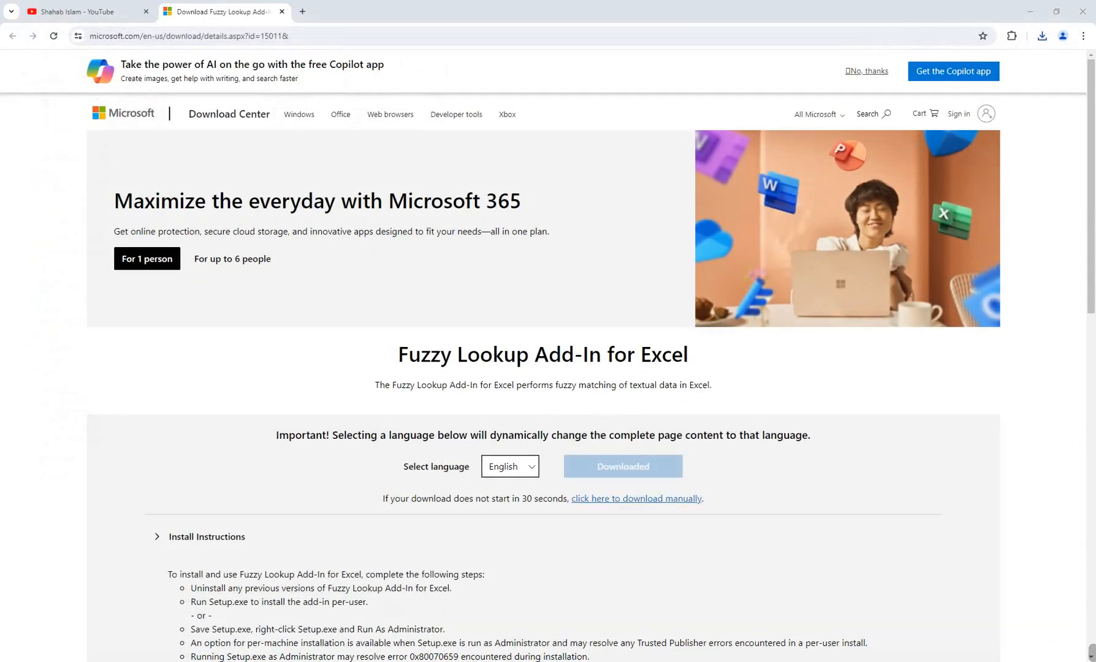
# Switch to Excel and close the workbook, saving it as ffuzy.csv in CSV (Comma delimited) format on the Desktop, replacing the existing file.
pyautogui.click(496, 661)
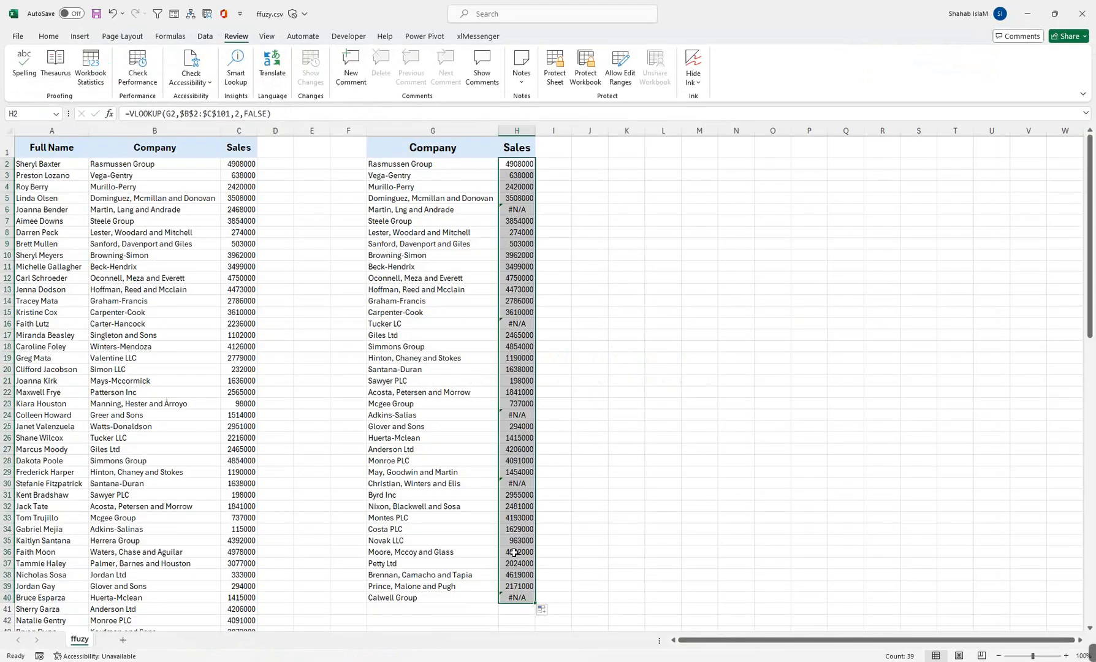
pyautogui.click(603, 207)
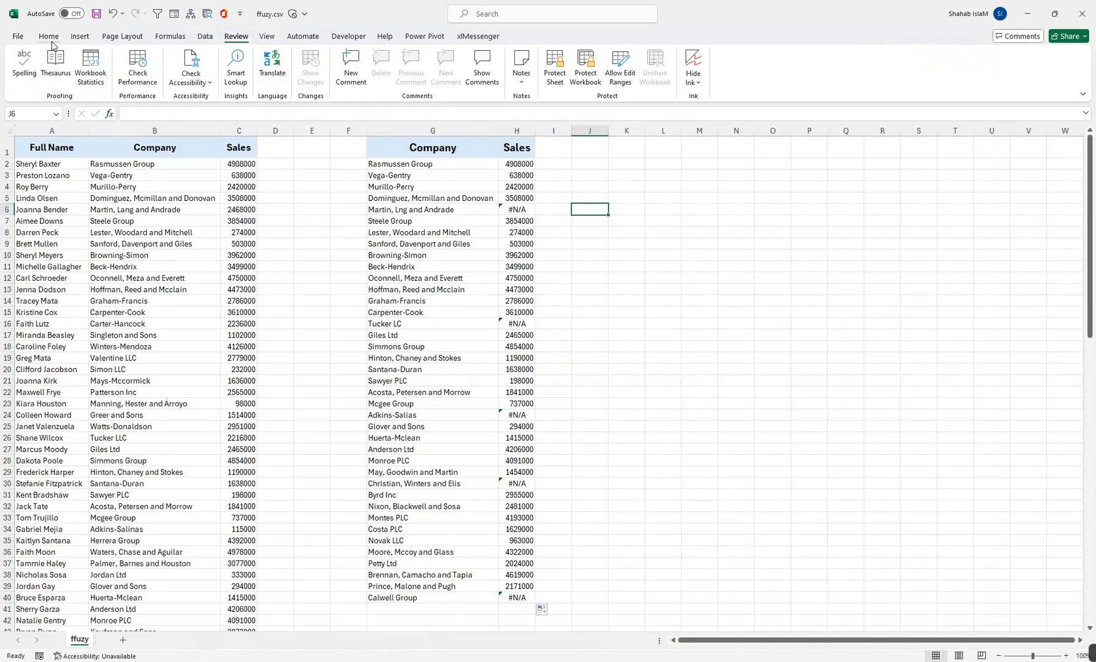
pyautogui.press('Left')
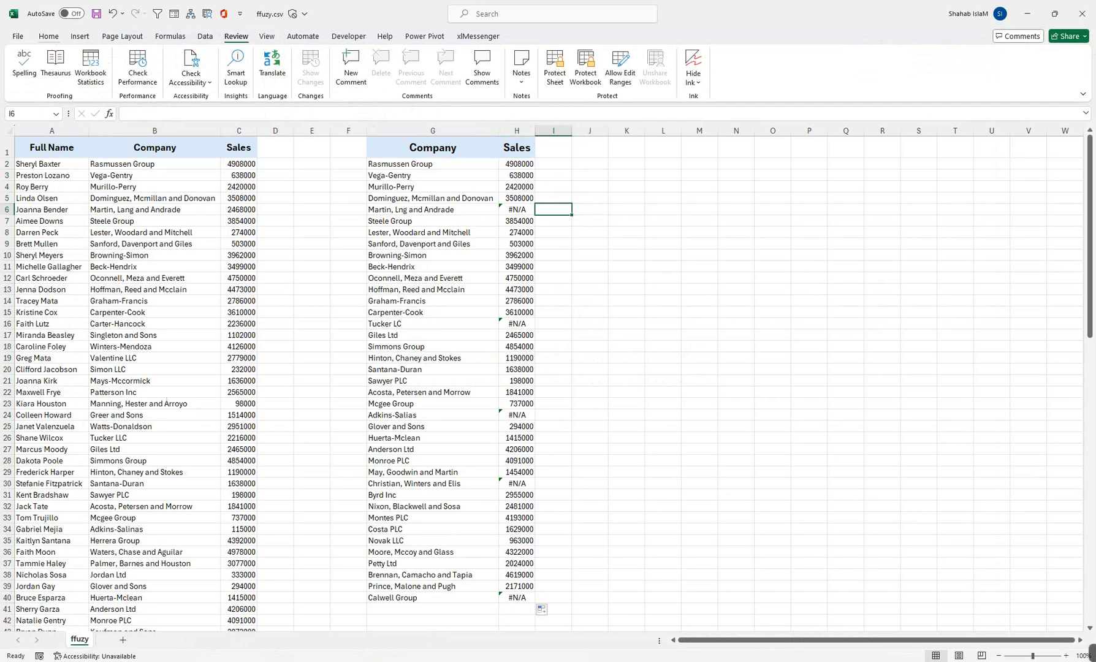
pyautogui.scroll(1, 49, 36)
pyautogui.click(1082, 13)
pyautogui.click(565, 362)
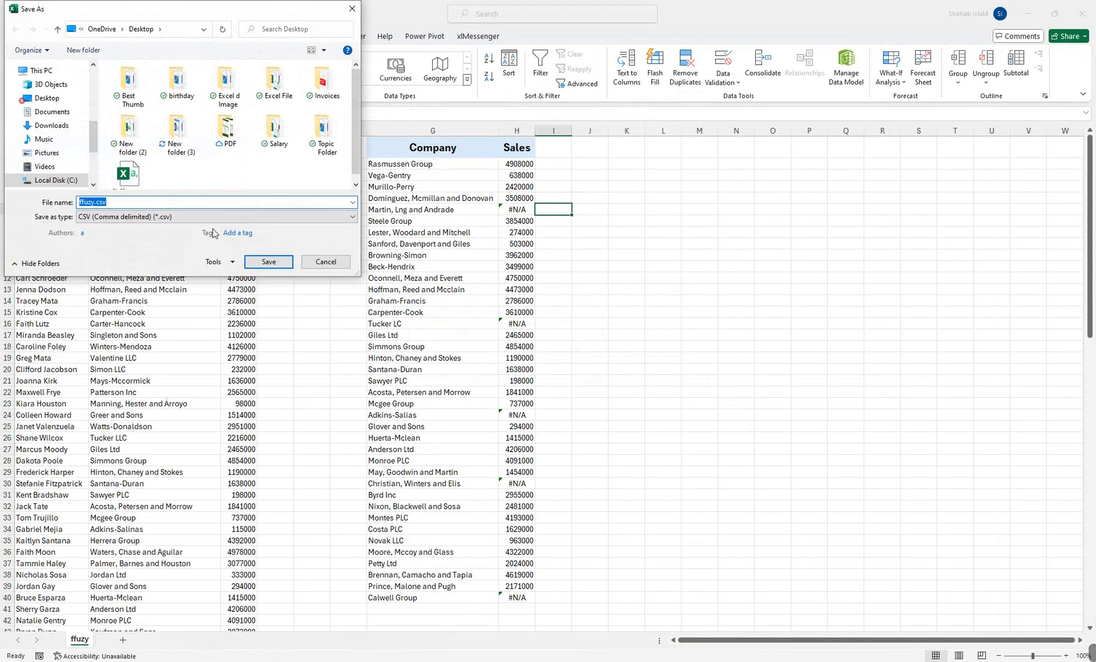
pyautogui.click(251, 263)
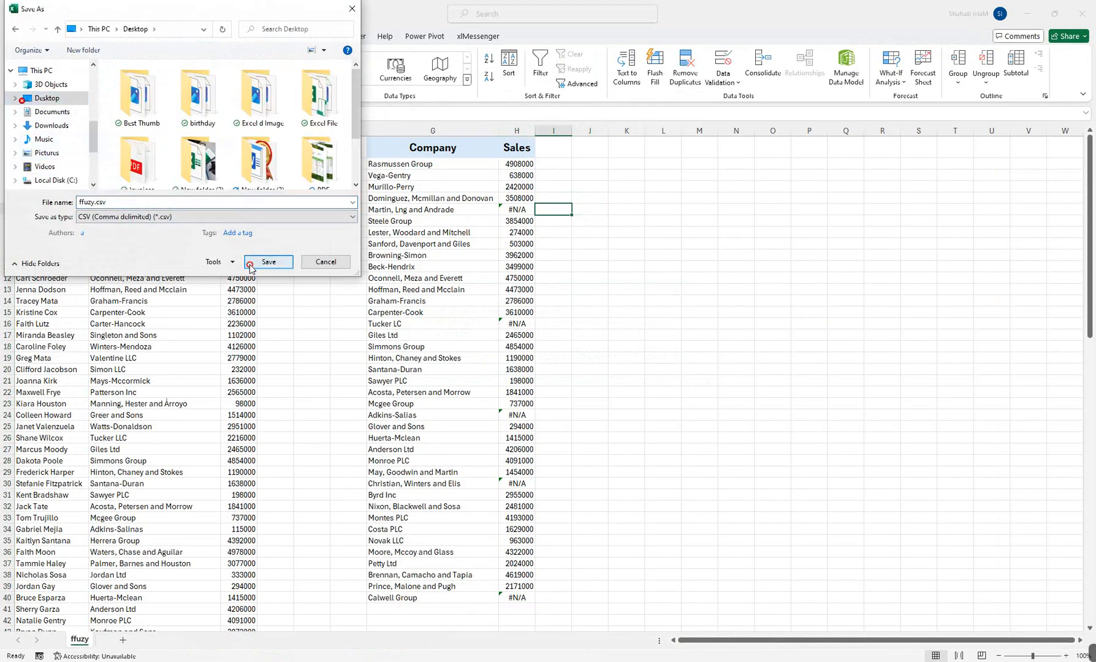
pyautogui.click(570, 338)
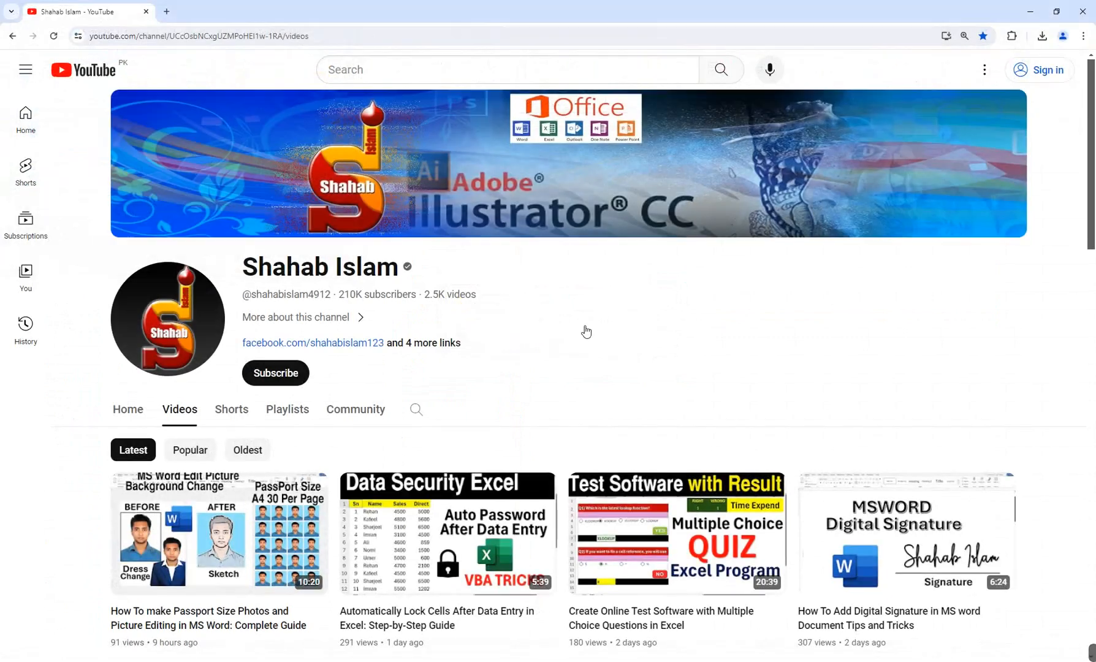
# Launch Excel again, install the FuzzyLookupAddInForExcel customization, and reopen ffuzy.csv from the recent files.
pyautogui.press('super')
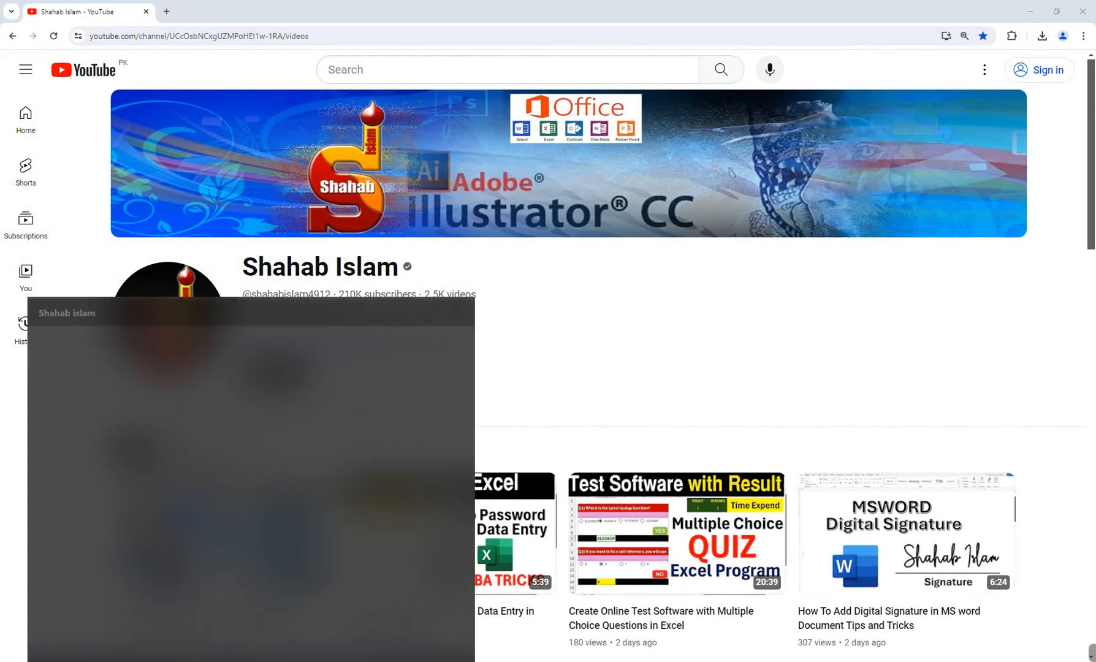
pyautogui.write('e')
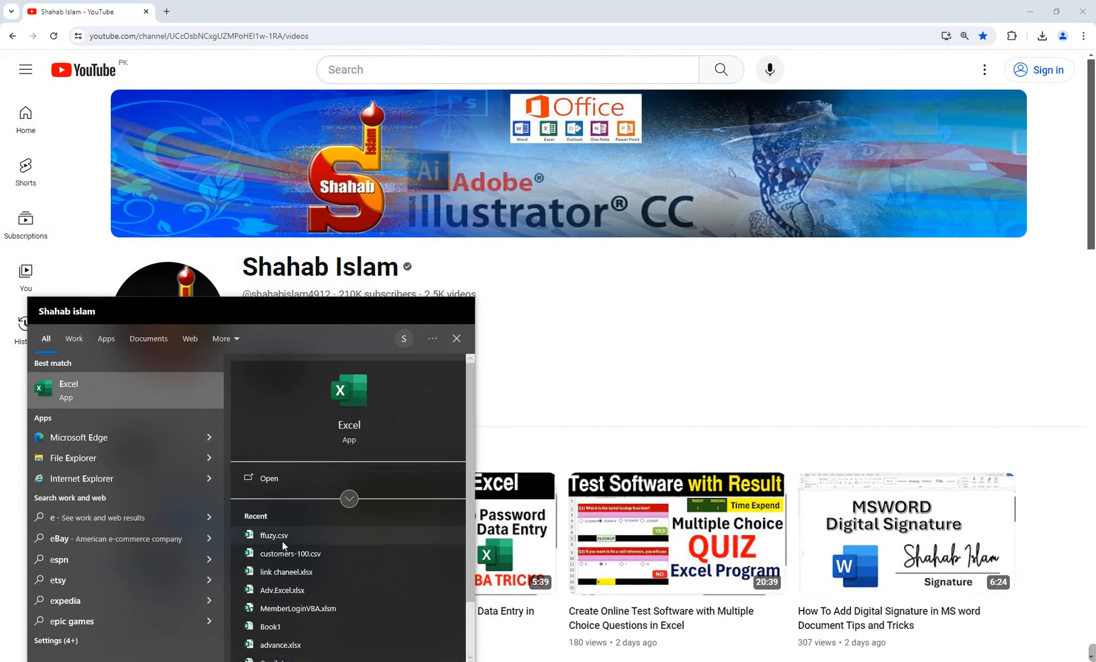
pyautogui.click(353, 365)
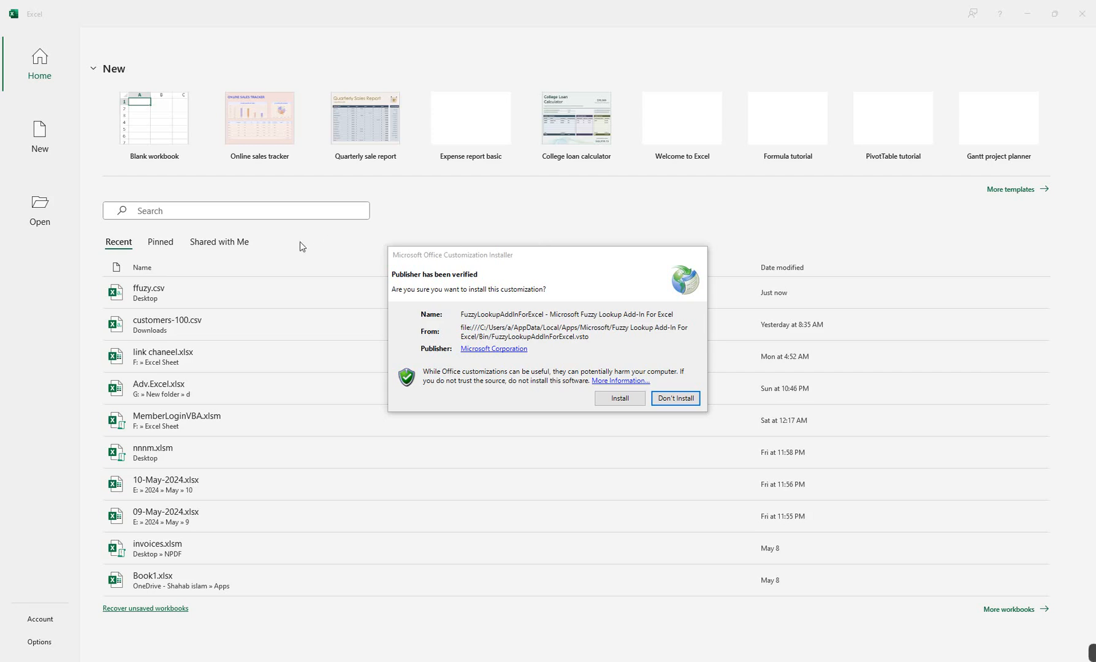
pyautogui.click(633, 399)
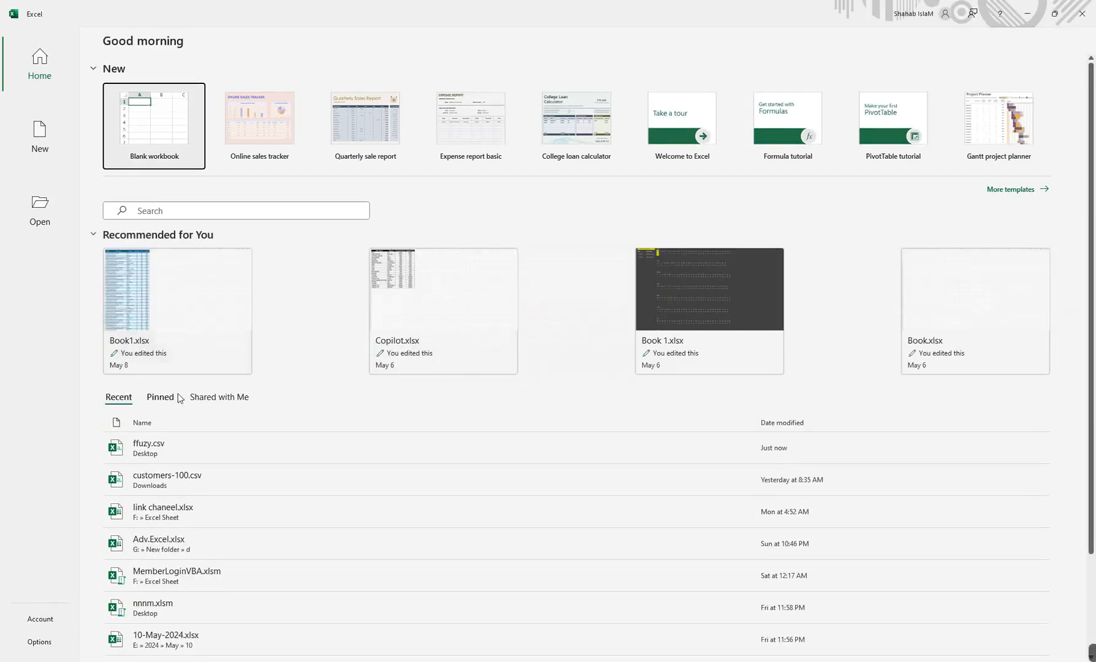
pyautogui.click(149, 445)
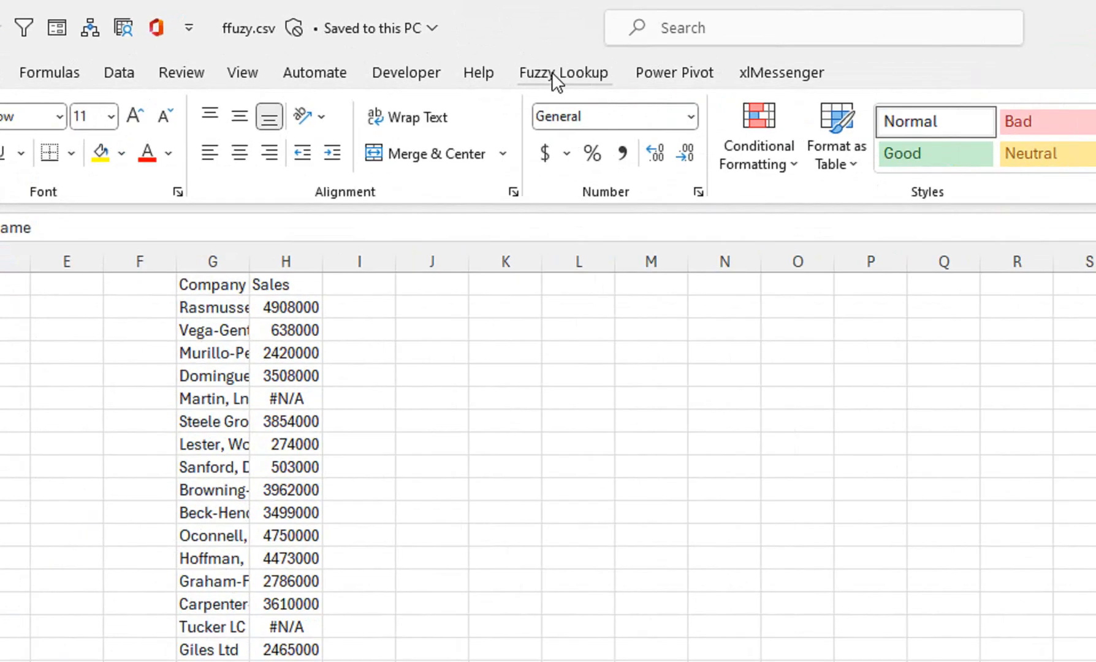
# Autofit the width of columns G and A to C, and increase the height of header row 1.
pyautogui.doubleClick(250, 262)
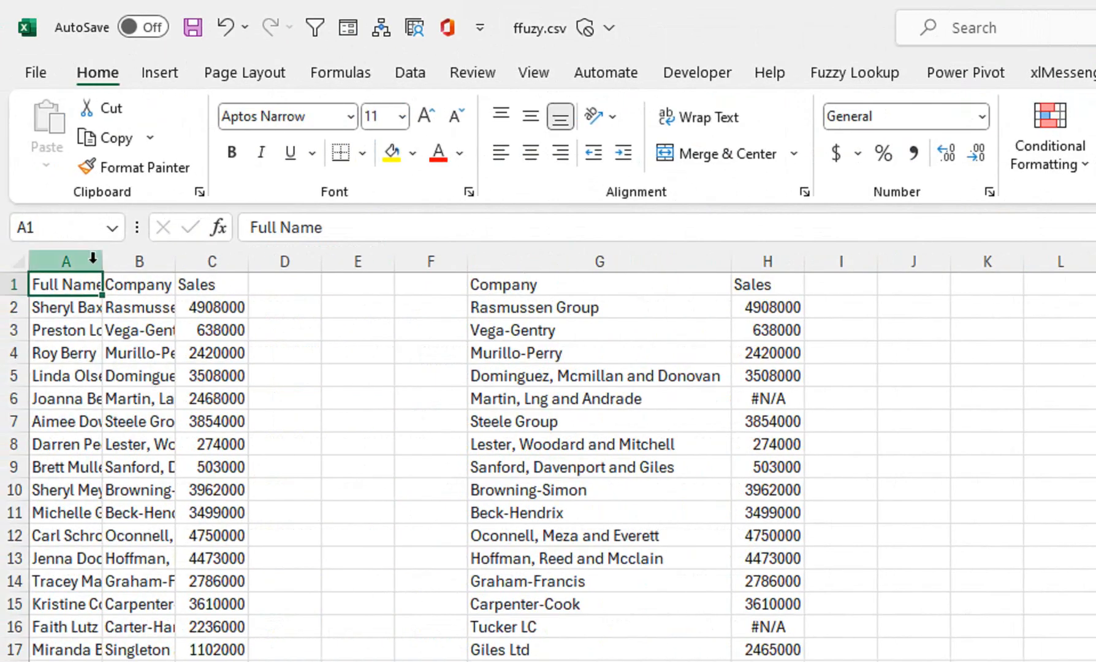
pyautogui.moveTo(93, 258); pyautogui.dragTo(183, 251)
pyautogui.doubleClick(175, 261)
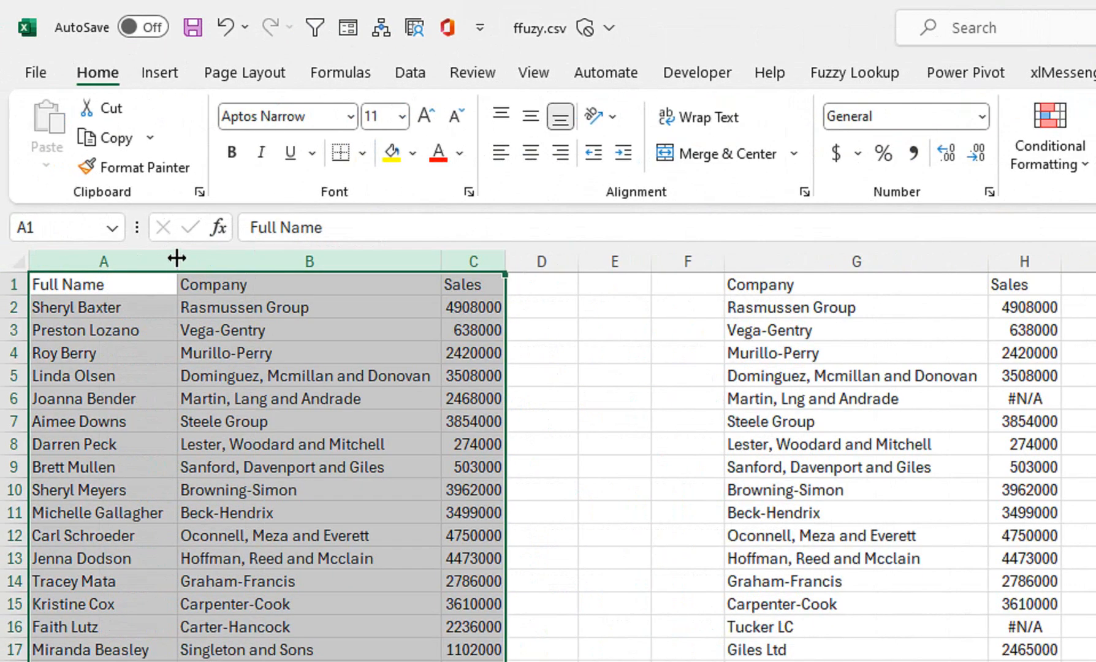
pyautogui.moveTo(20, 295); pyautogui.dragTo(19, 312)
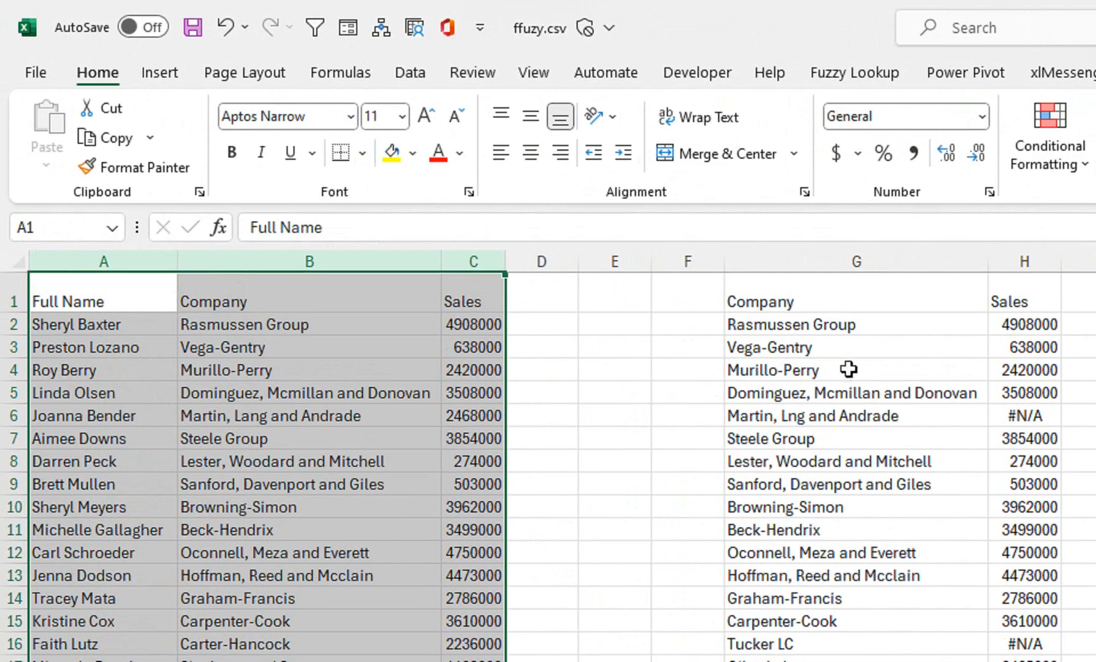
# Format the range A1:C101 as a blue banded table with headers.
pyautogui.click(848, 308)
pyautogui.click(849, 73)
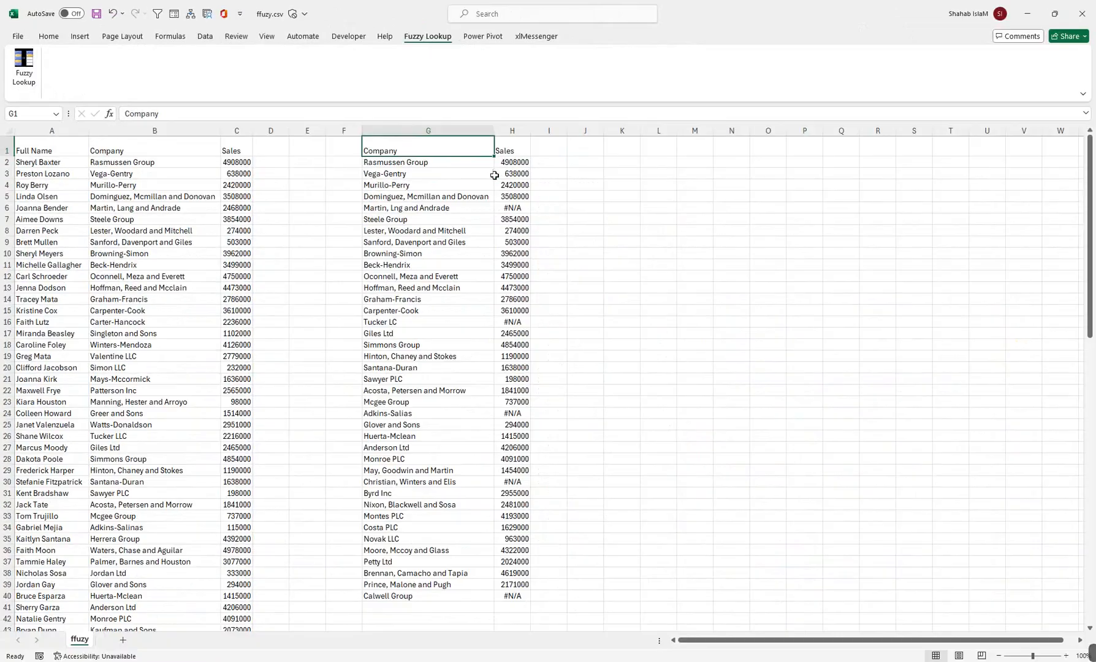
pyautogui.moveTo(48, 149); pyautogui.dragTo(247, 597)
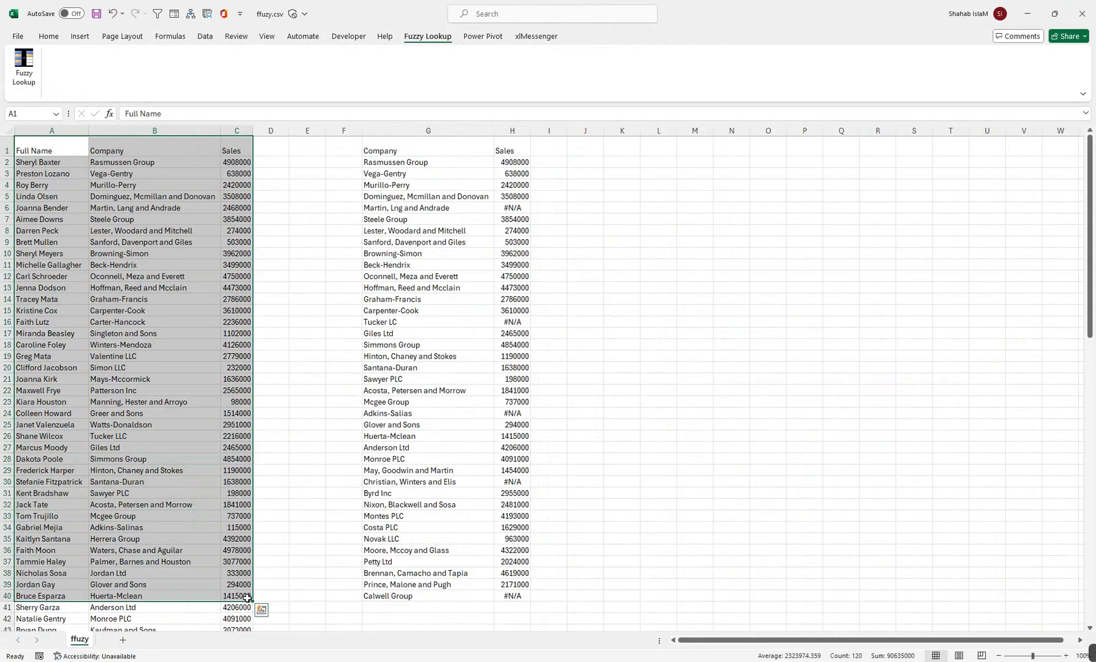
pyautogui.hotkey('ctrl', 'shift', 'Down')
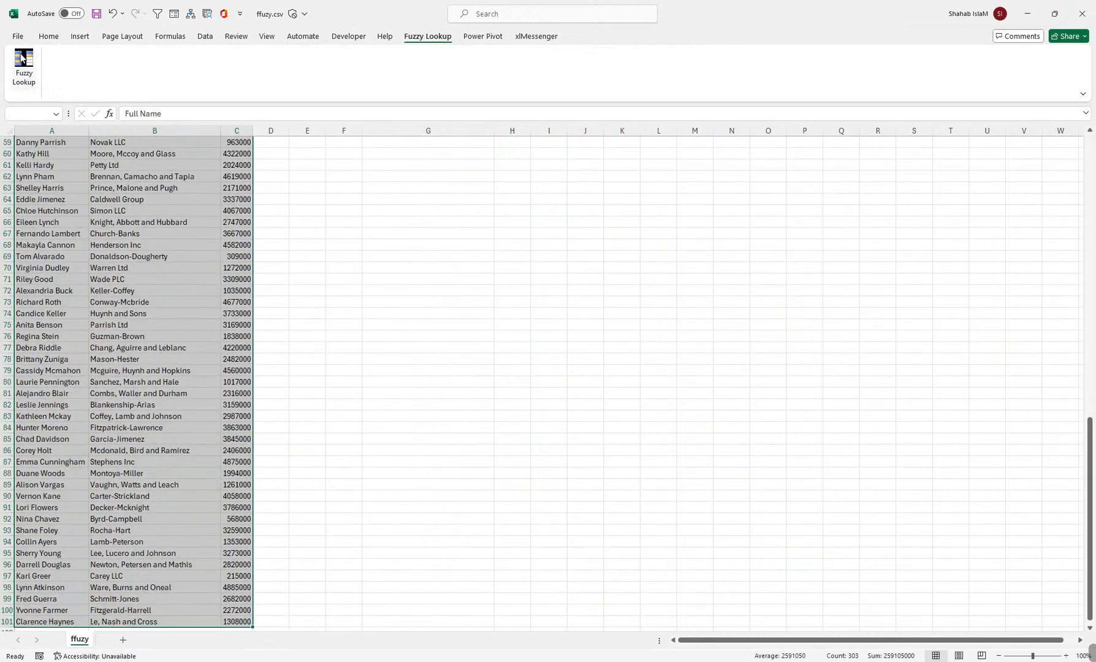
pyautogui.click(47, 37)
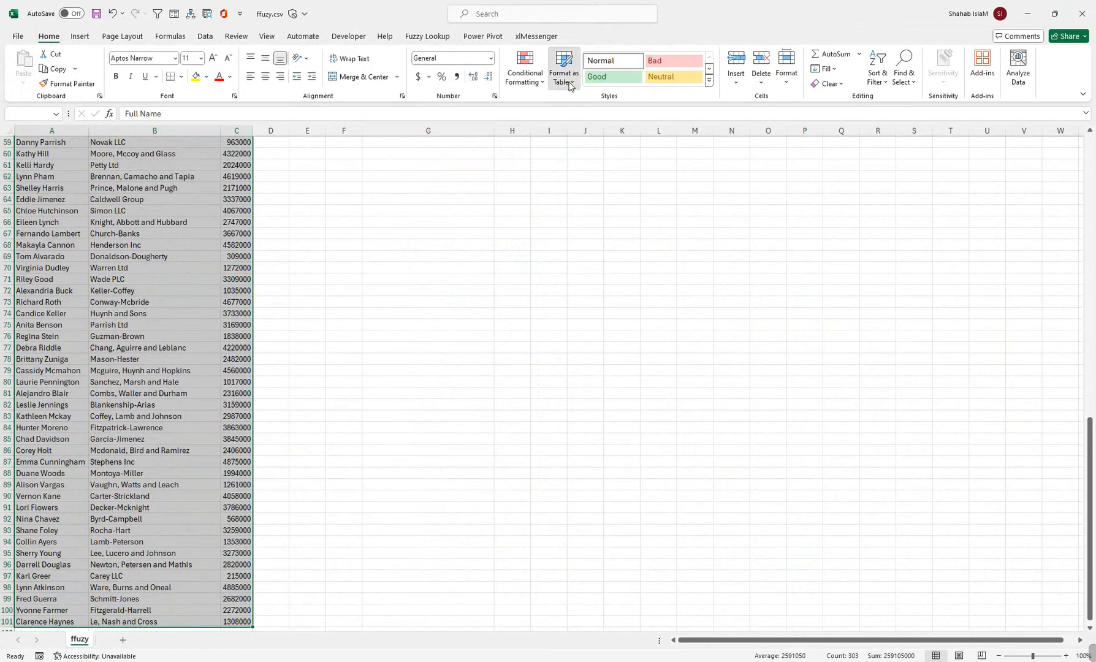
pyautogui.click(563, 66)
pyautogui.click(609, 237)
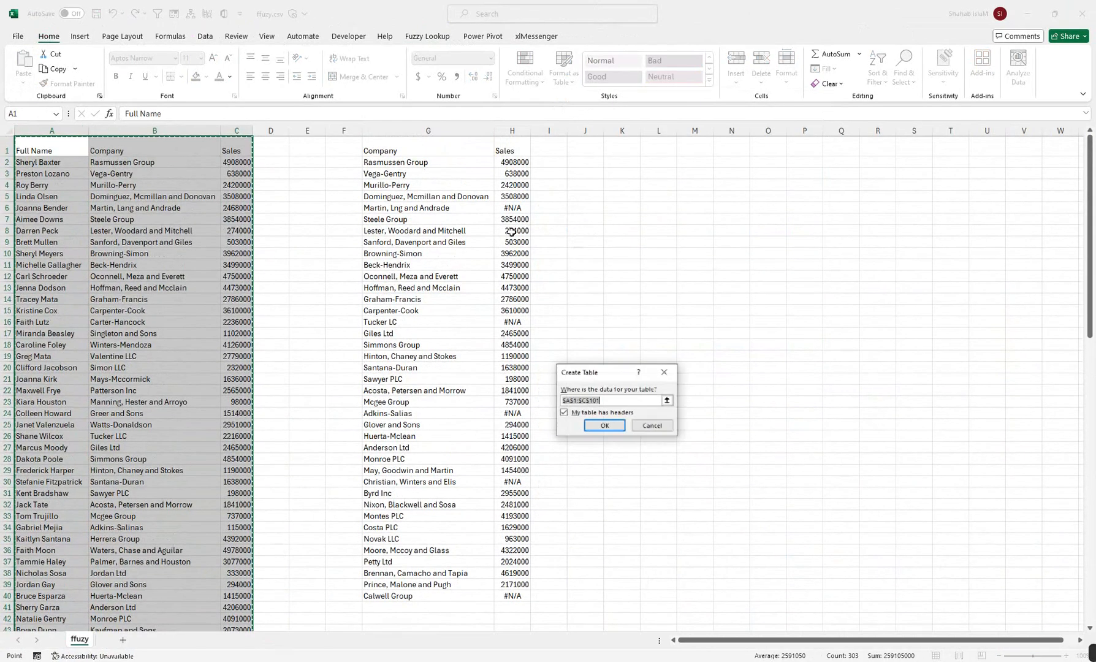
pyautogui.click(604, 425)
# Delete the VLOOKUP results in H2:H40 and the Sales header in H1.
pyautogui.moveTo(423, 147); pyautogui.dragTo(505, 596)
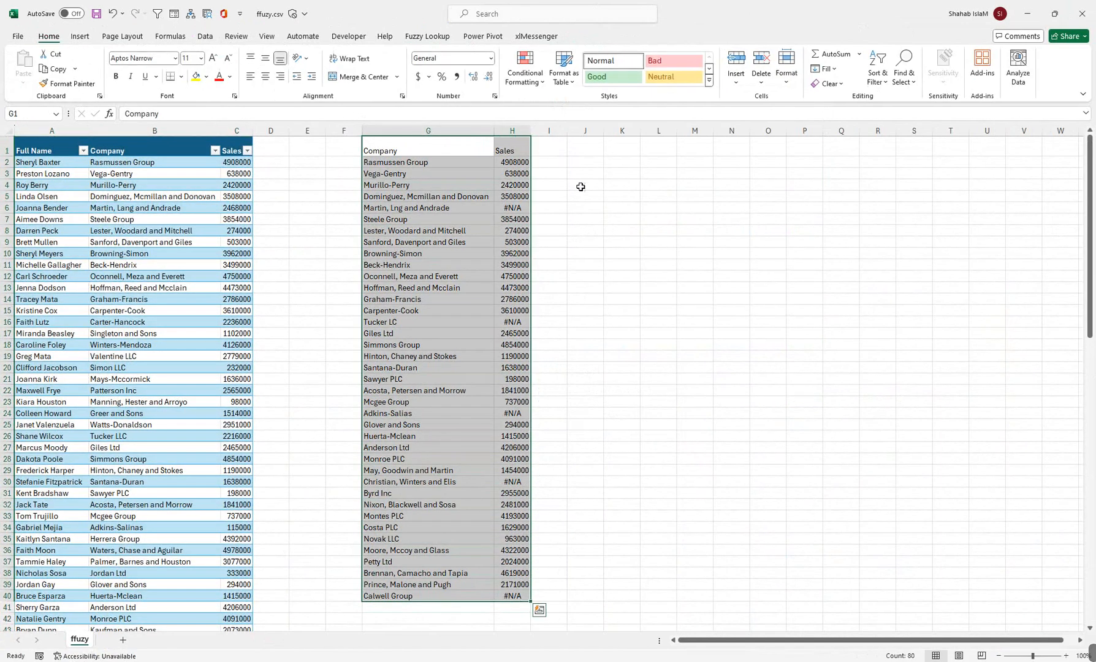
pyautogui.click(508, 160)
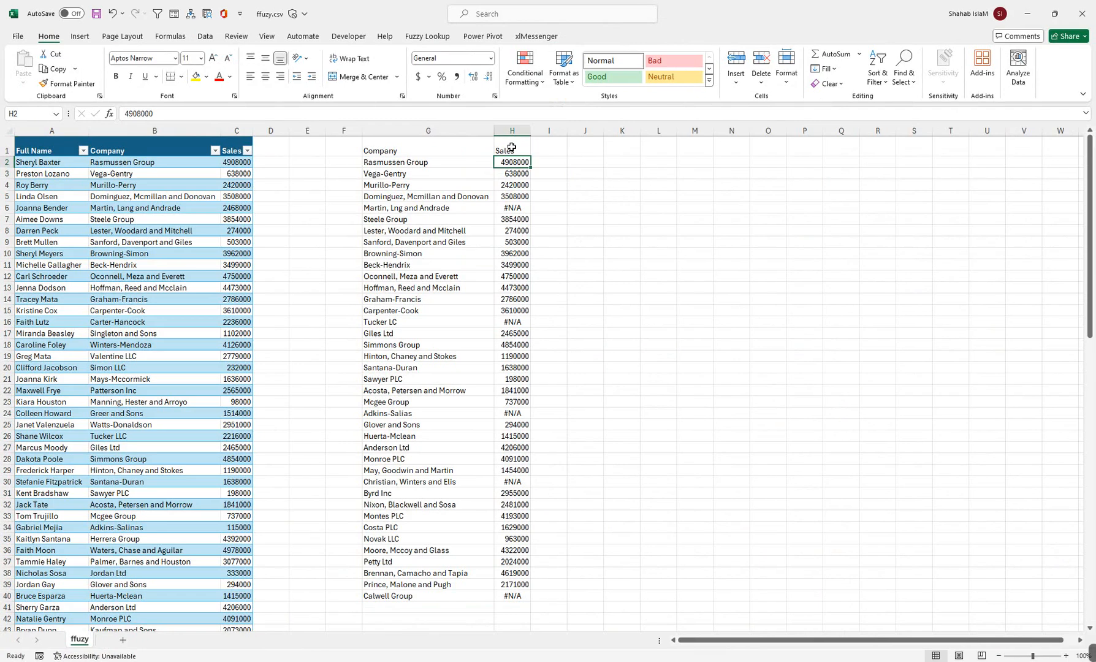
pyautogui.moveTo(512, 160); pyautogui.dragTo(499, 591)
pyautogui.press('Delete')
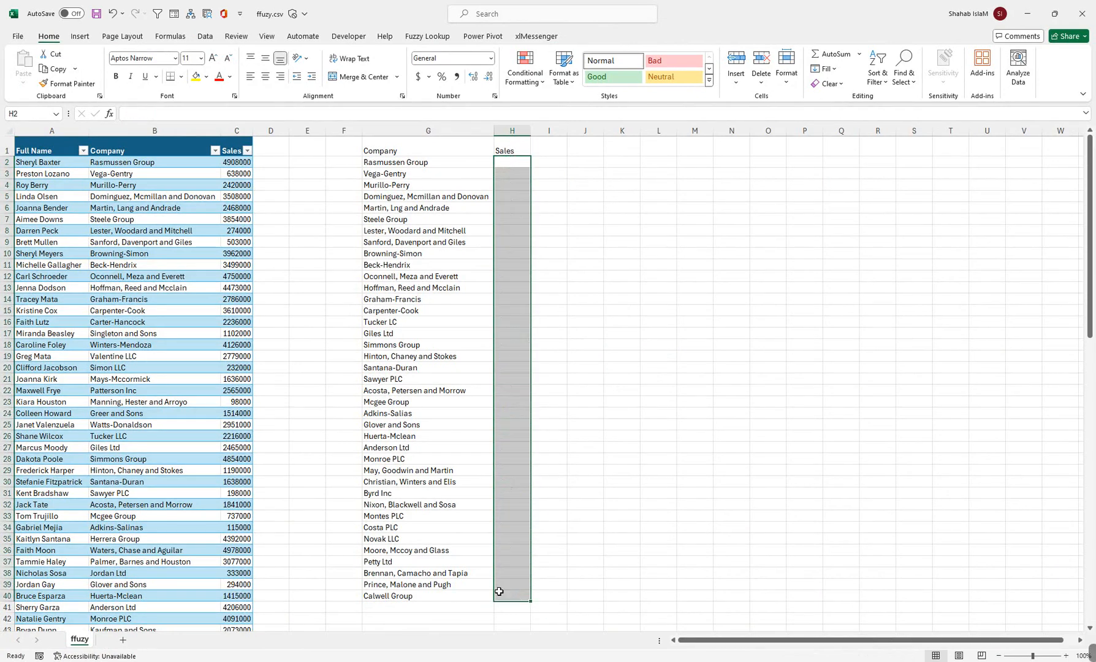
pyautogui.click(513, 152)
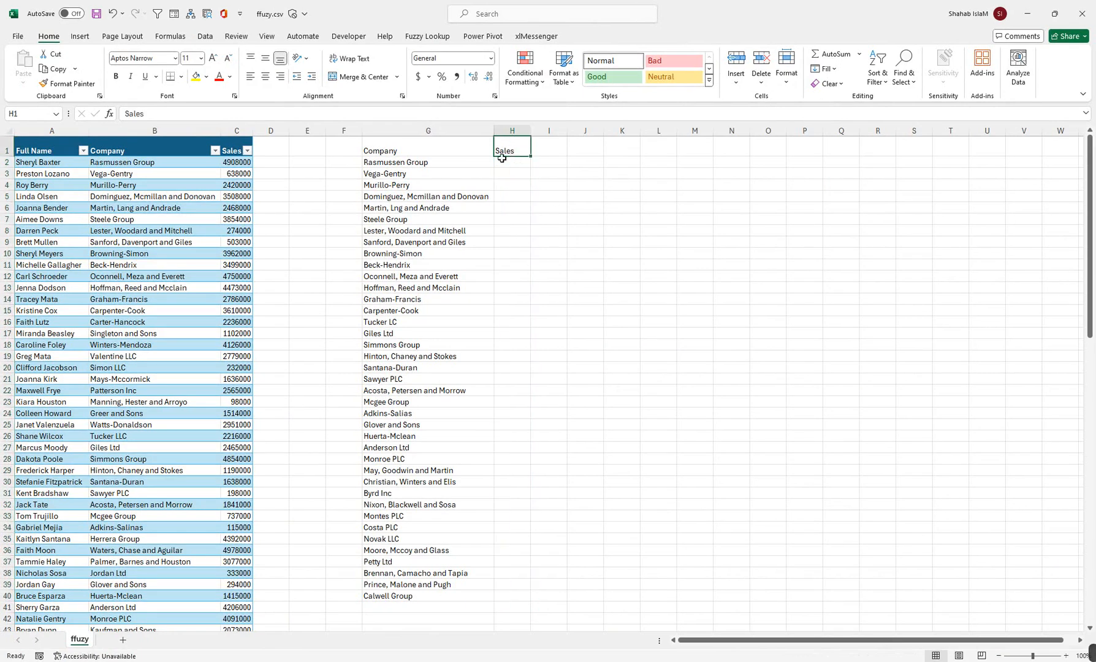
pyautogui.press('Delete')
# Format the company list G1:G40 as a blue banded table with headers.
pyautogui.moveTo(399, 143); pyautogui.dragTo(403, 592)
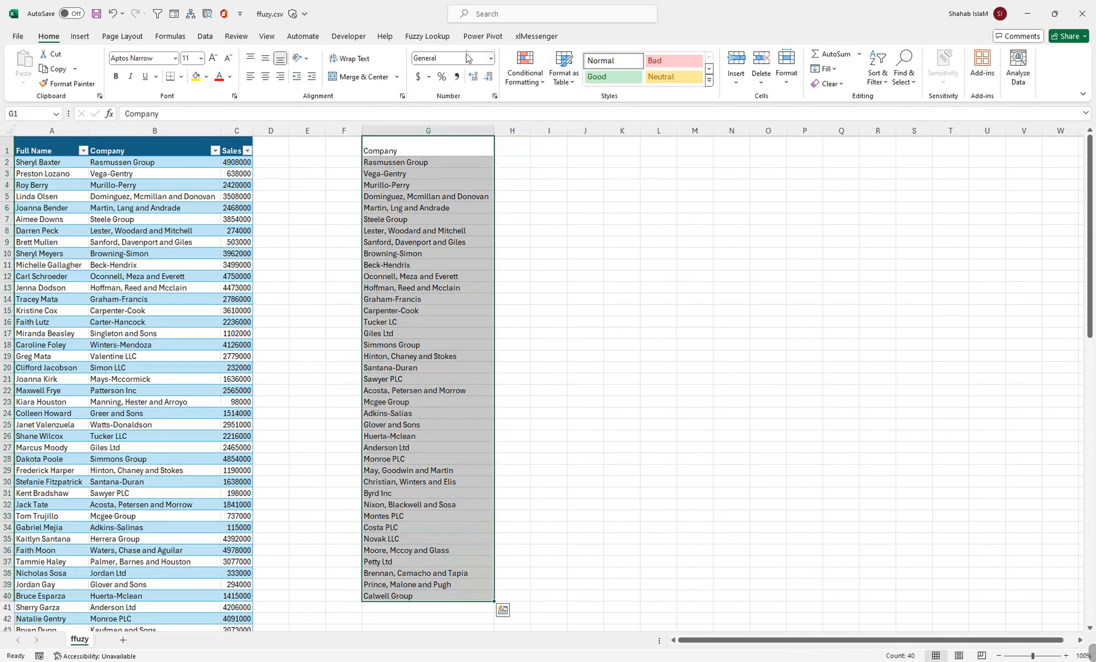
pyautogui.click(564, 67)
pyautogui.click(613, 233)
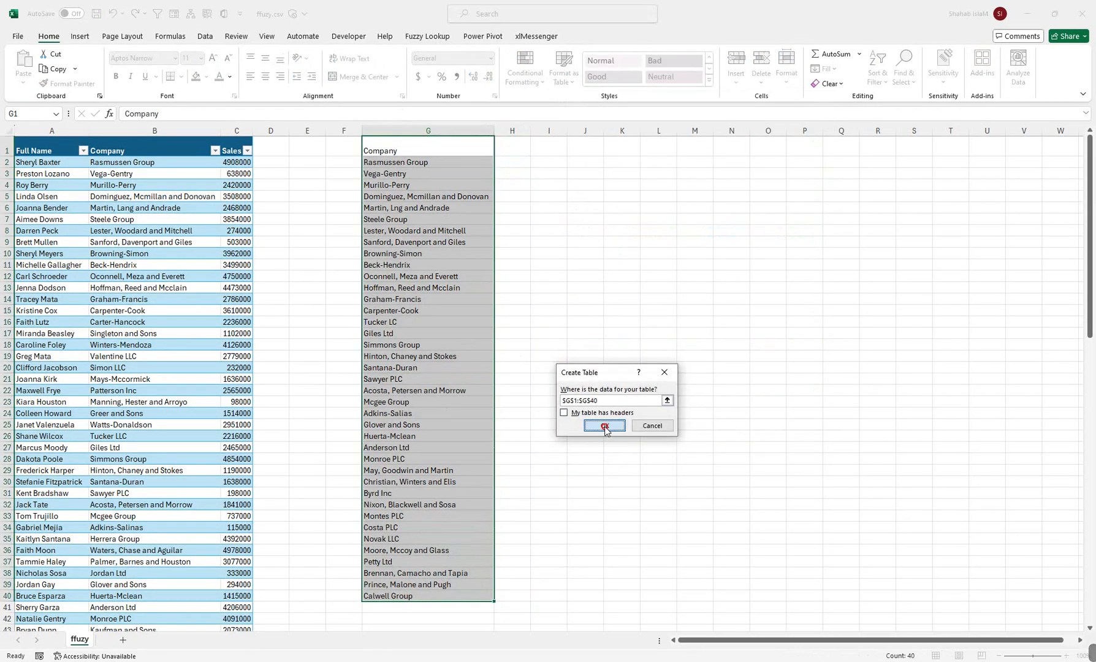
pyautogui.click(565, 413)
pyautogui.click(604, 425)
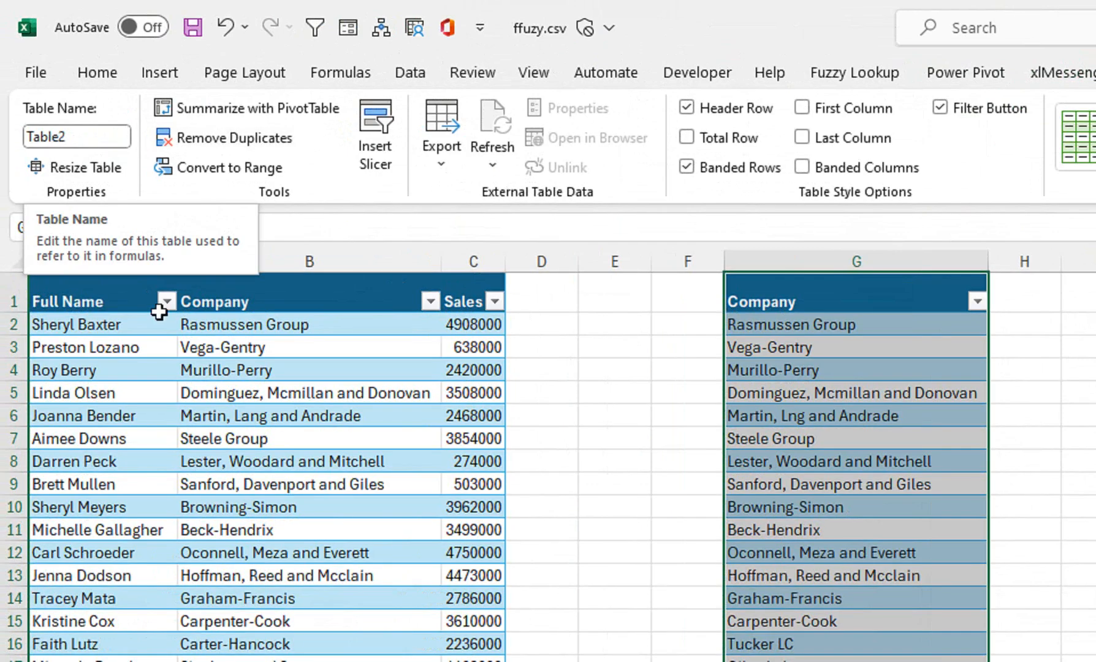
# Open Fuzzy Lookup and add a match join between the Company columns of Table1 and Table2.
pyautogui.click(183, 303)
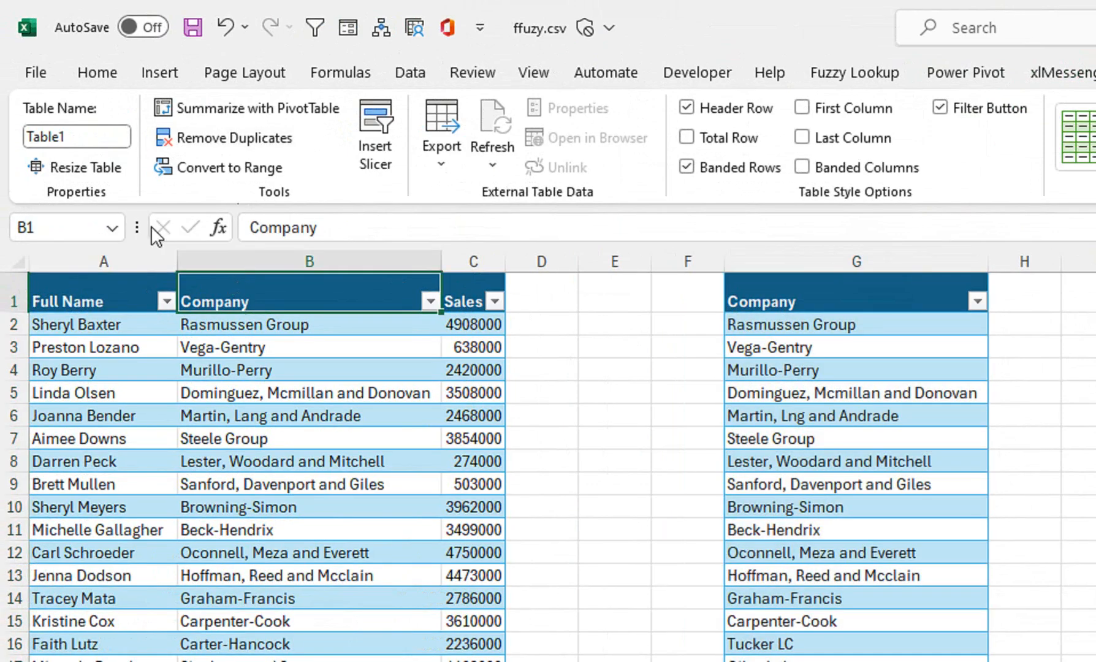
pyautogui.click(834, 81)
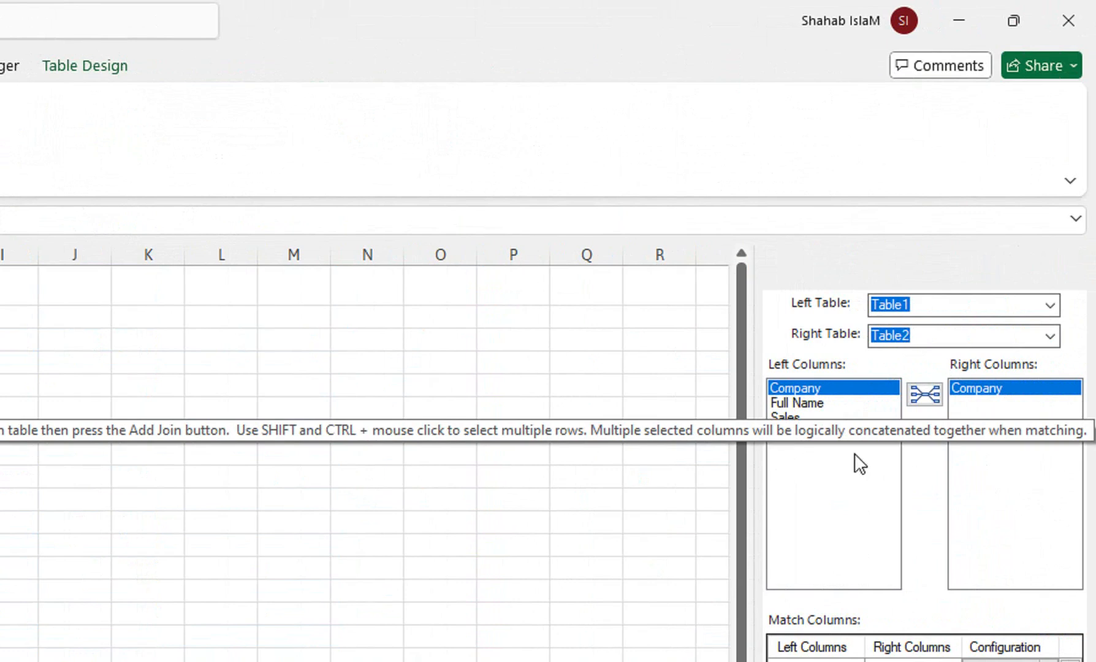
pyautogui.click(924, 394)
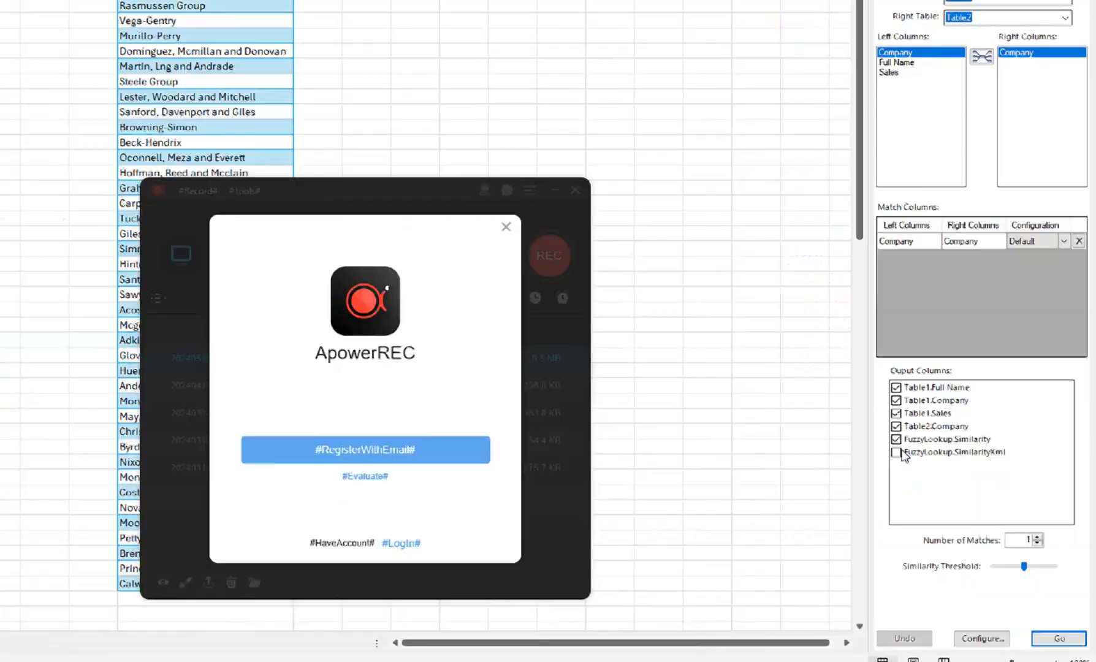
# Dismiss the ApowerREC registration prompt and close the recorder window covering the sheet.
pyautogui.click(506, 227)
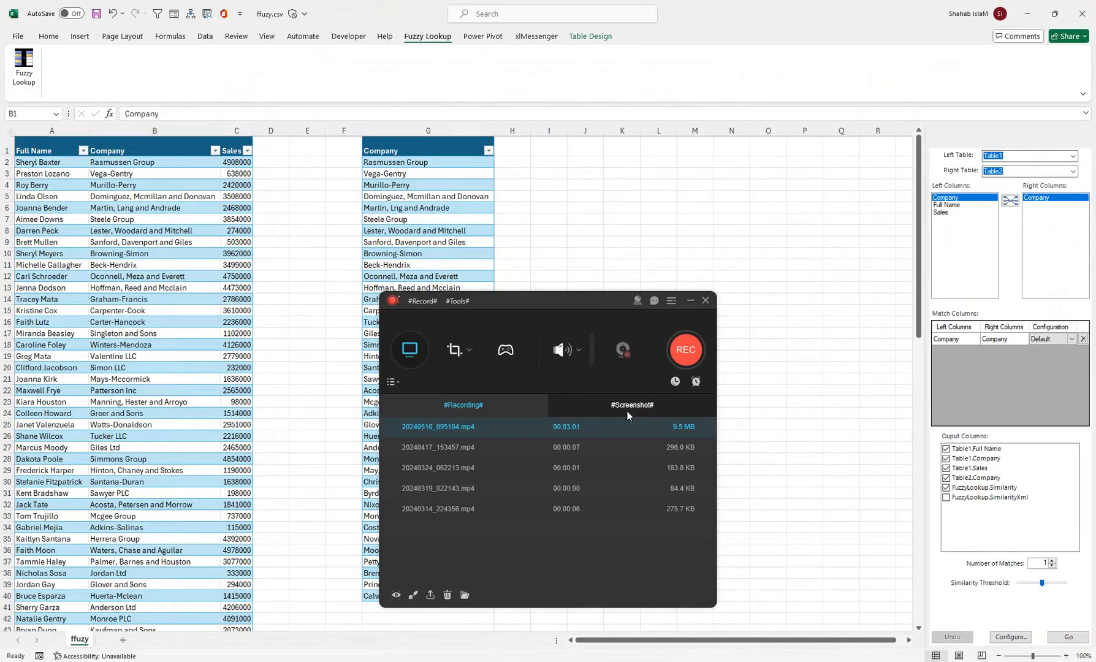
pyautogui.click(705, 301)
pyautogui.click(609, 495)
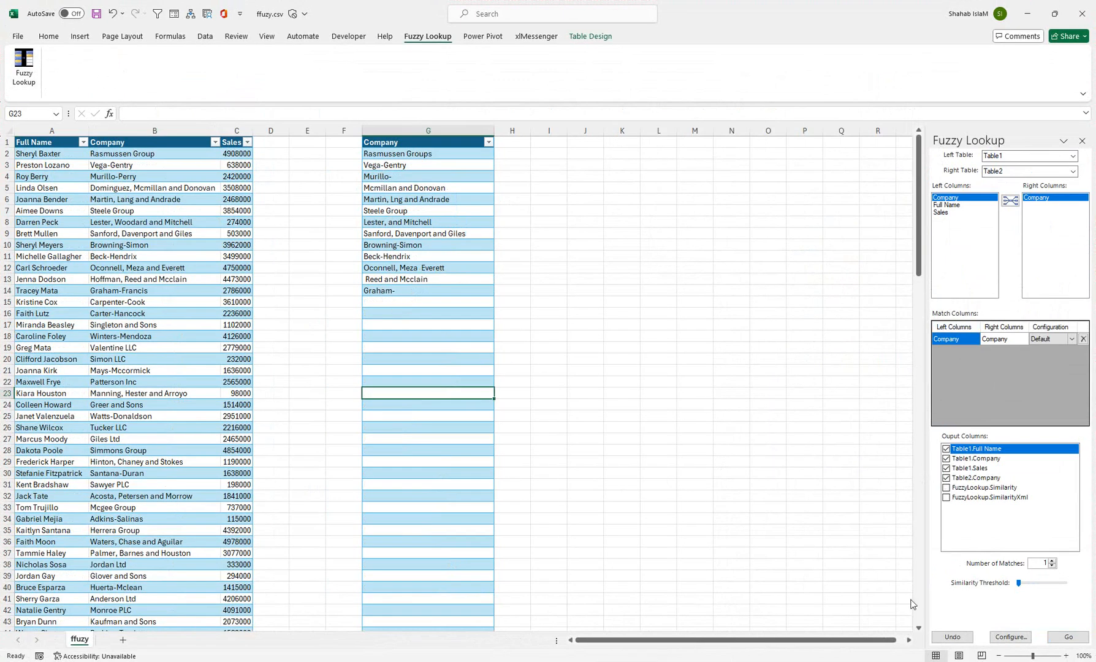
# Autofit the first table's Sales column so its full figures fit.
pyautogui.moveTo(1036, 655); pyautogui.dragTo(1040, 656)
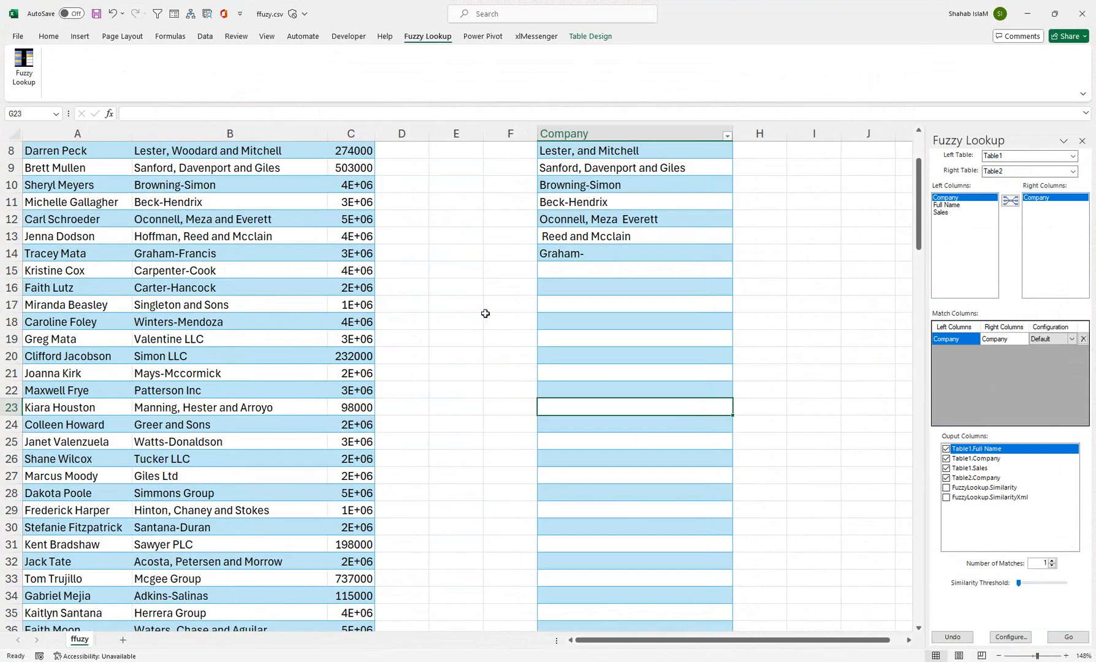
pyautogui.moveTo(456, 365); pyautogui.dragTo(474, 102)
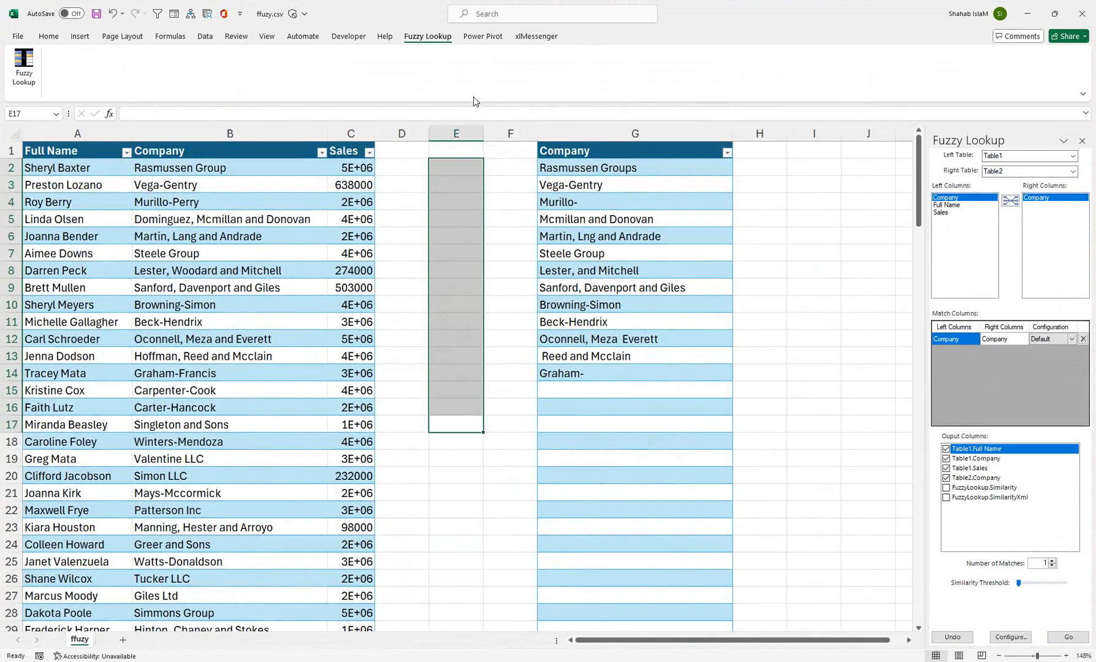
pyautogui.doubleClick(374, 135)
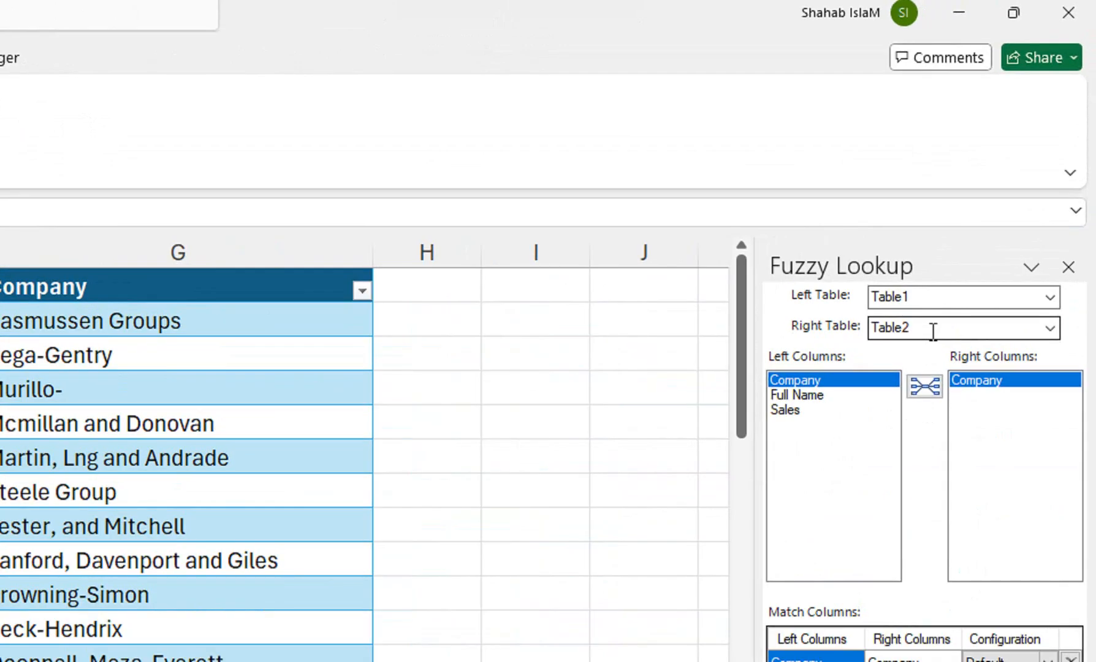
pyautogui.moveTo(812, 326)
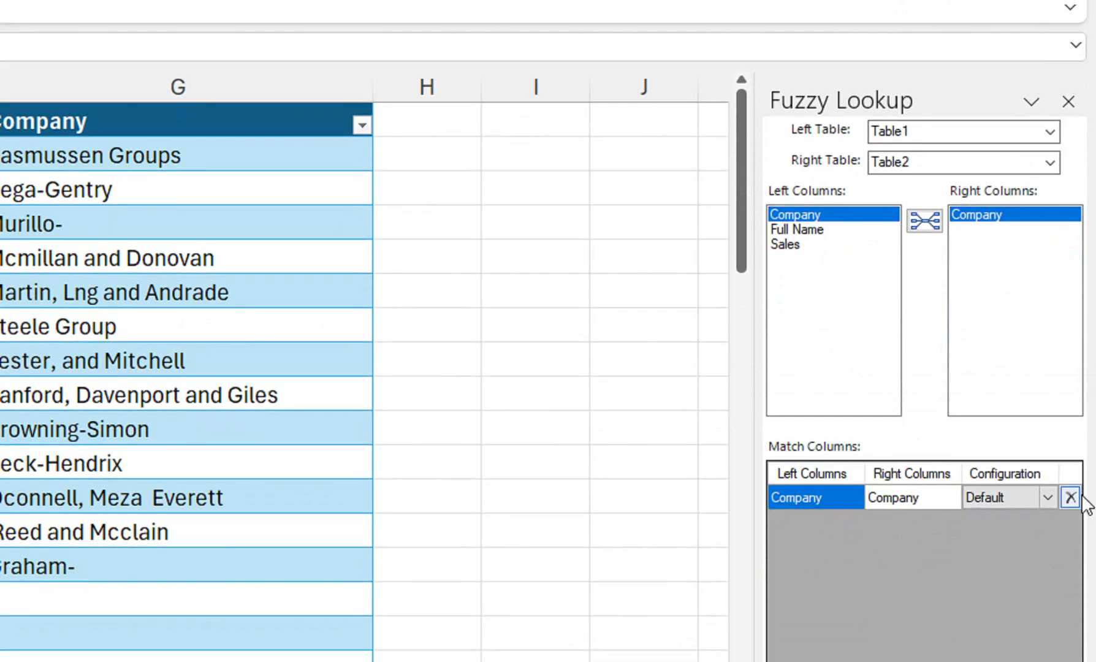
# Remove the existing Company match pair and add the join between the two Company columns again.
pyautogui.click(1070, 498)
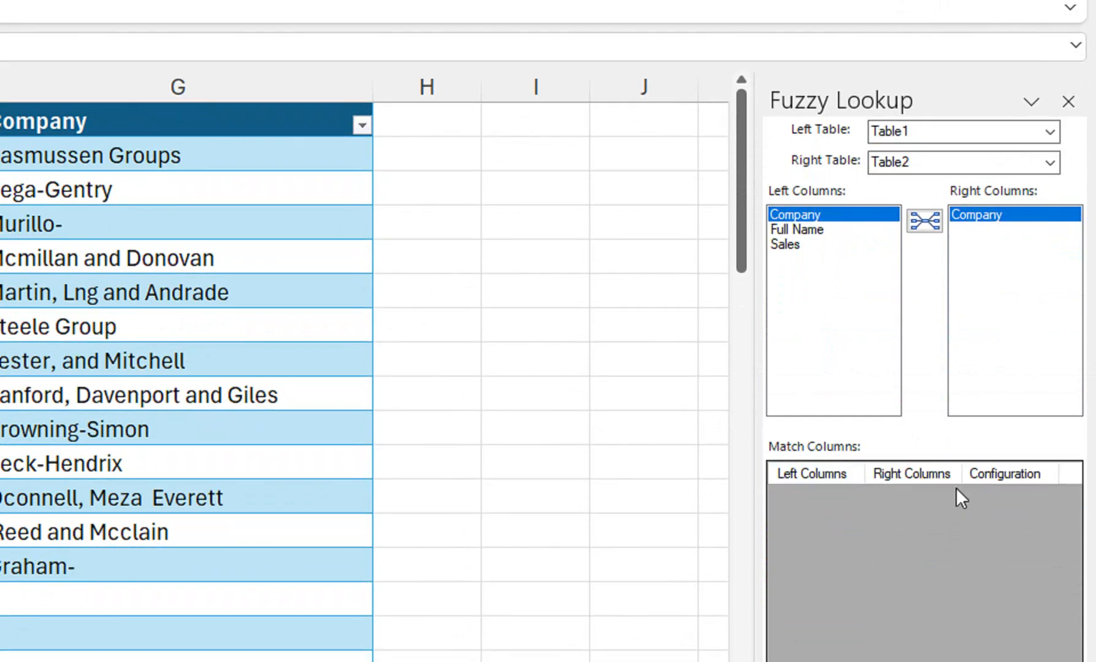
pyautogui.click(919, 228)
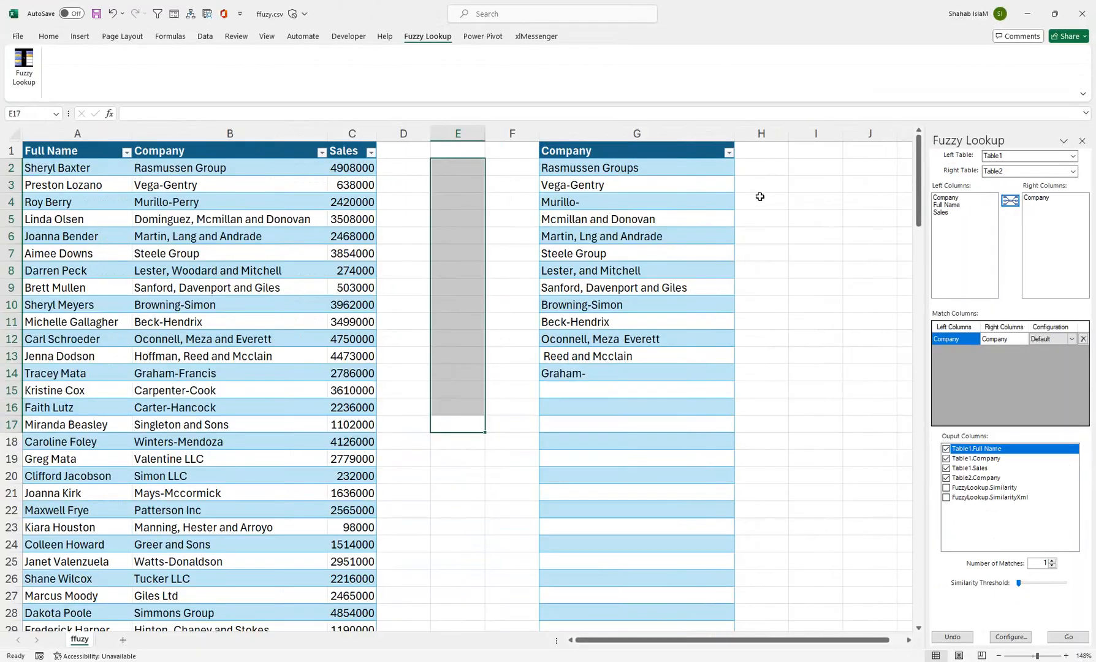
# Select cell I1 for the match output and include FuzzyLookup.Similarity among the output columns.
pyautogui.click(744, 155)
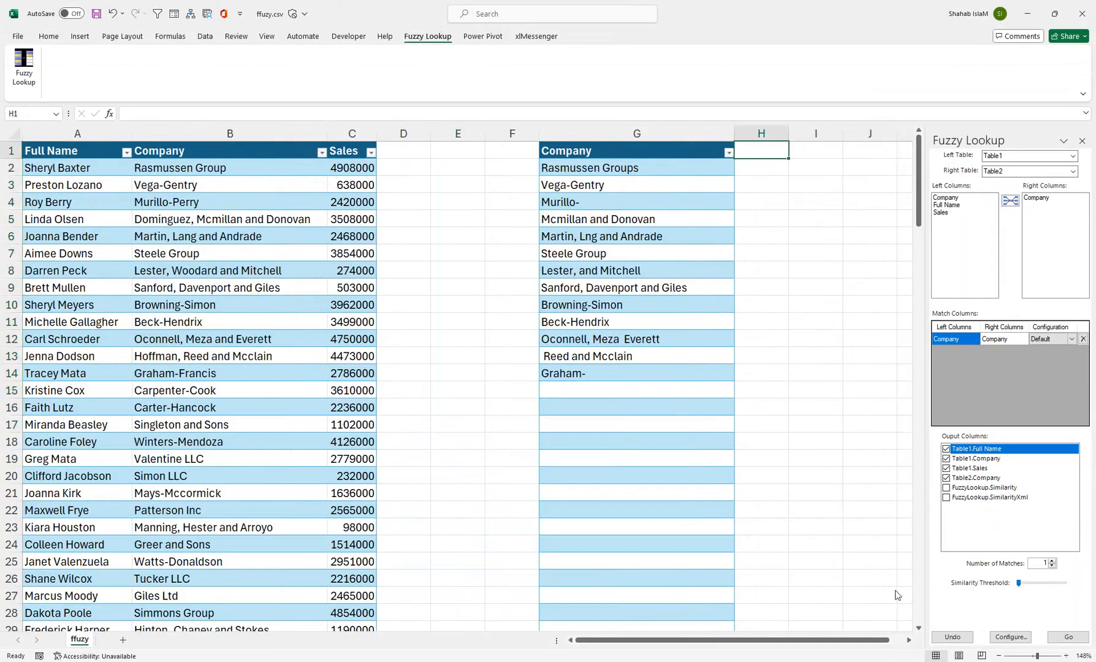
pyautogui.click(1030, 656)
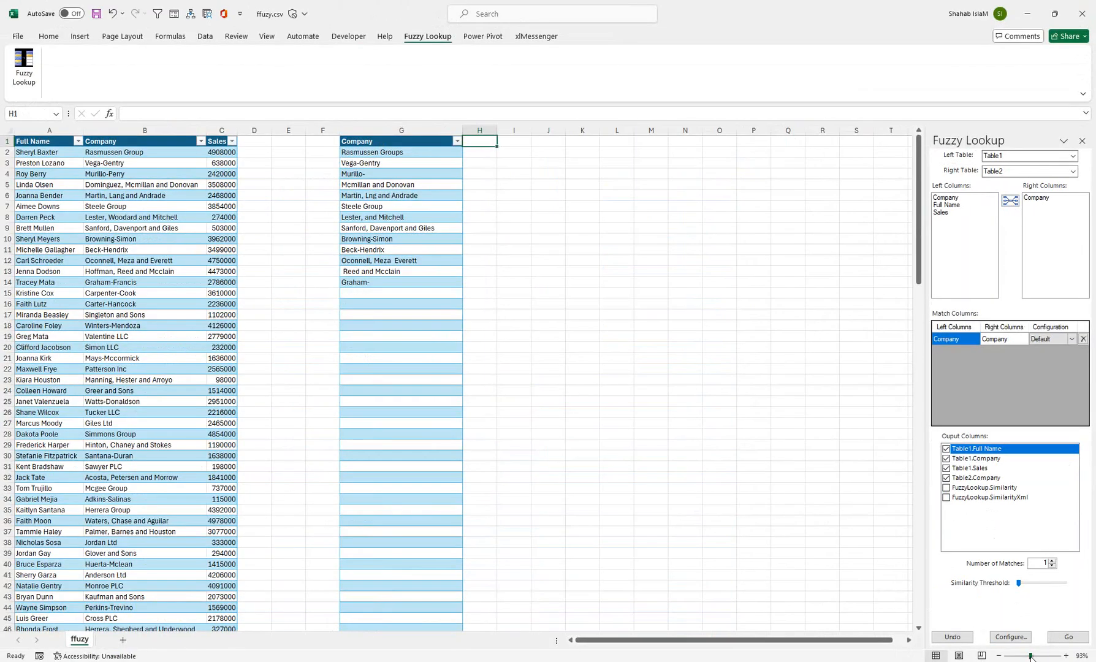
pyautogui.click(522, 140)
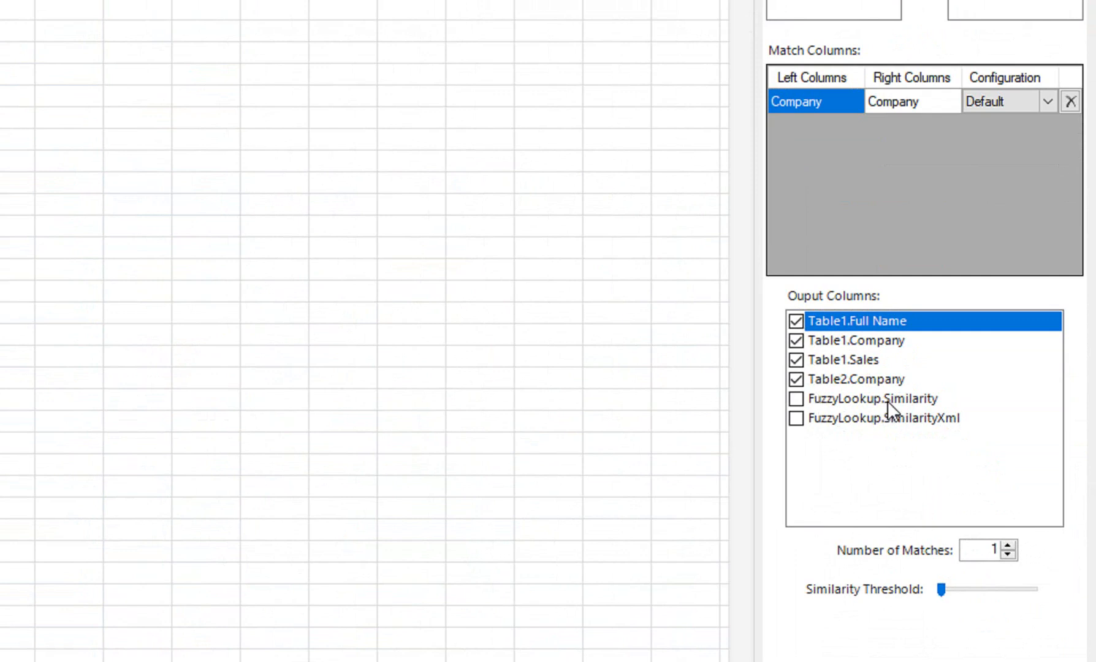
pyautogui.click(797, 398)
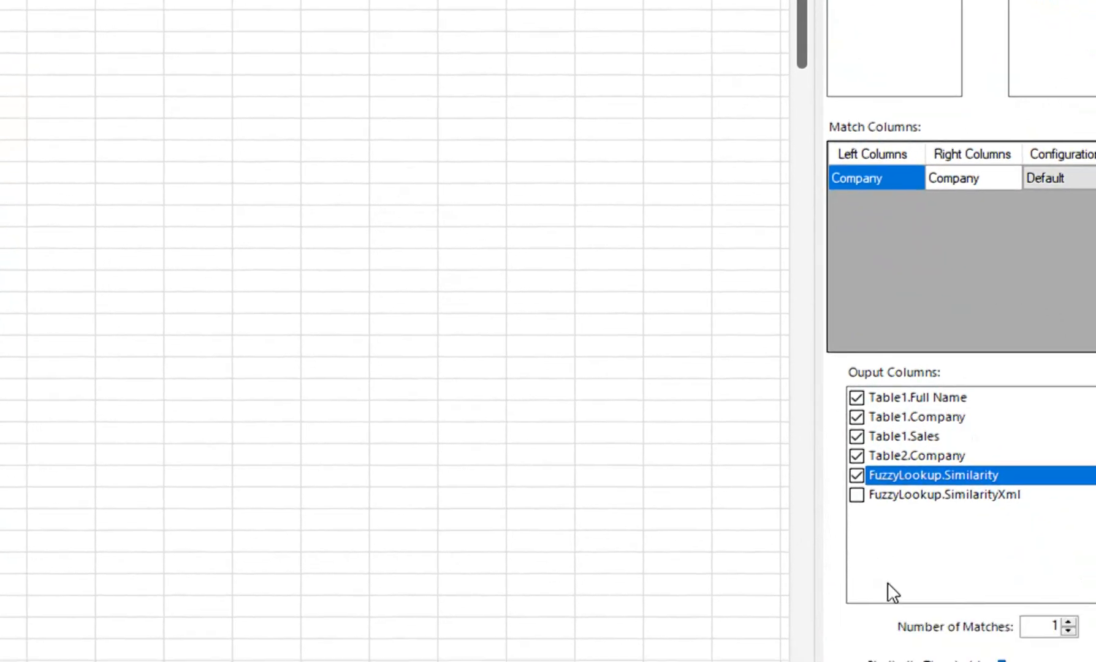
# Try similarity thresholds of 0.55, 0.78 and 1, then lower the threshold to slightly below 0.32.
pyautogui.moveTo(944, 508); pyautogui.dragTo(995, 511)
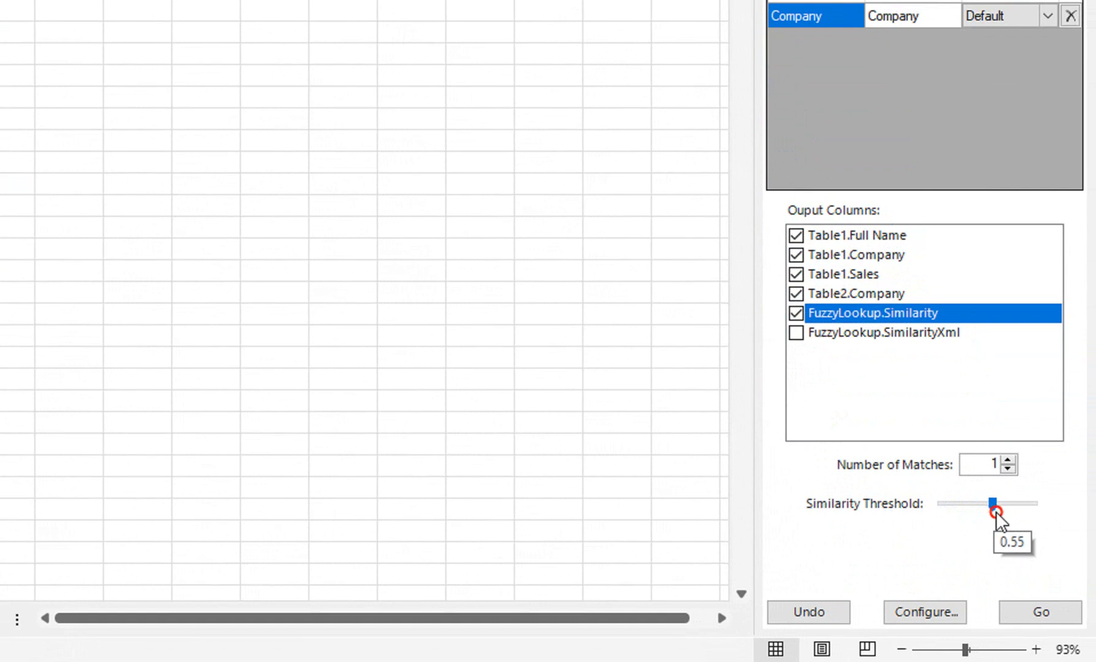
pyautogui.moveTo(996, 511); pyautogui.dragTo(987, 505)
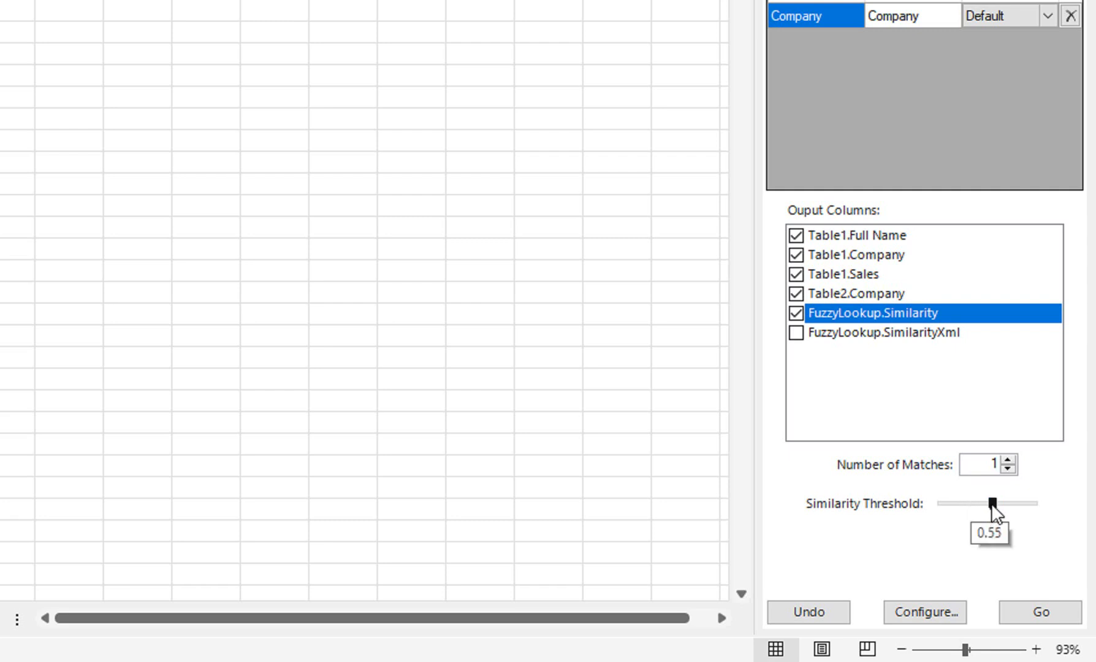
pyautogui.moveTo(992, 505); pyautogui.dragTo(990, 506)
pyautogui.moveTo(991, 504); pyautogui.dragTo(1013, 504)
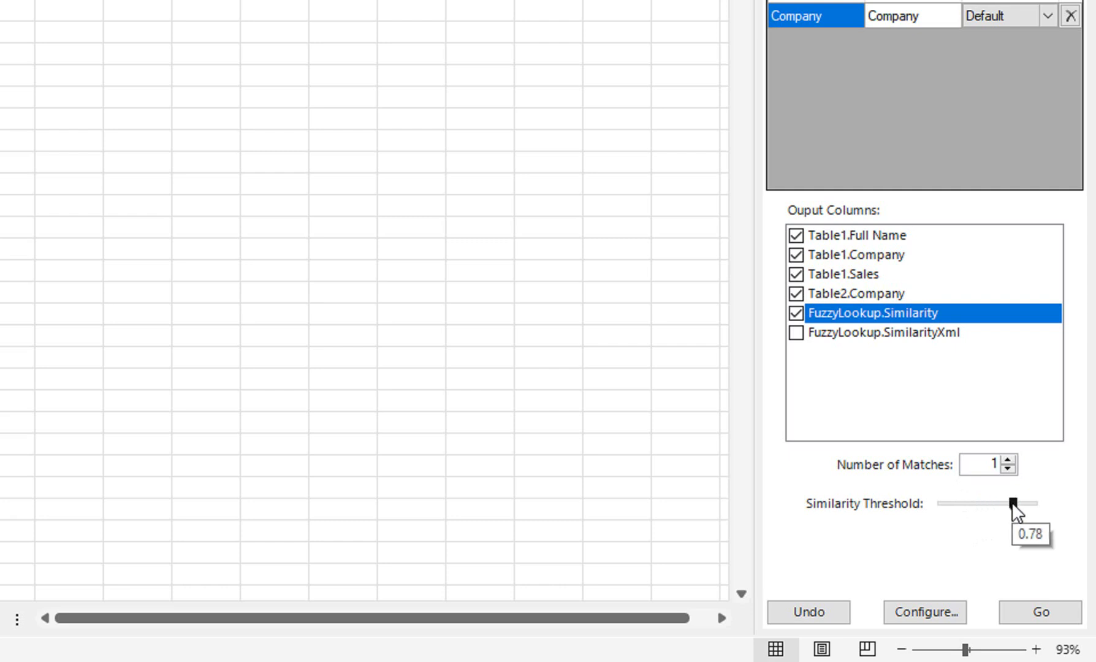
pyautogui.click(1015, 503)
pyautogui.moveTo(1016, 503); pyautogui.dragTo(1044, 504)
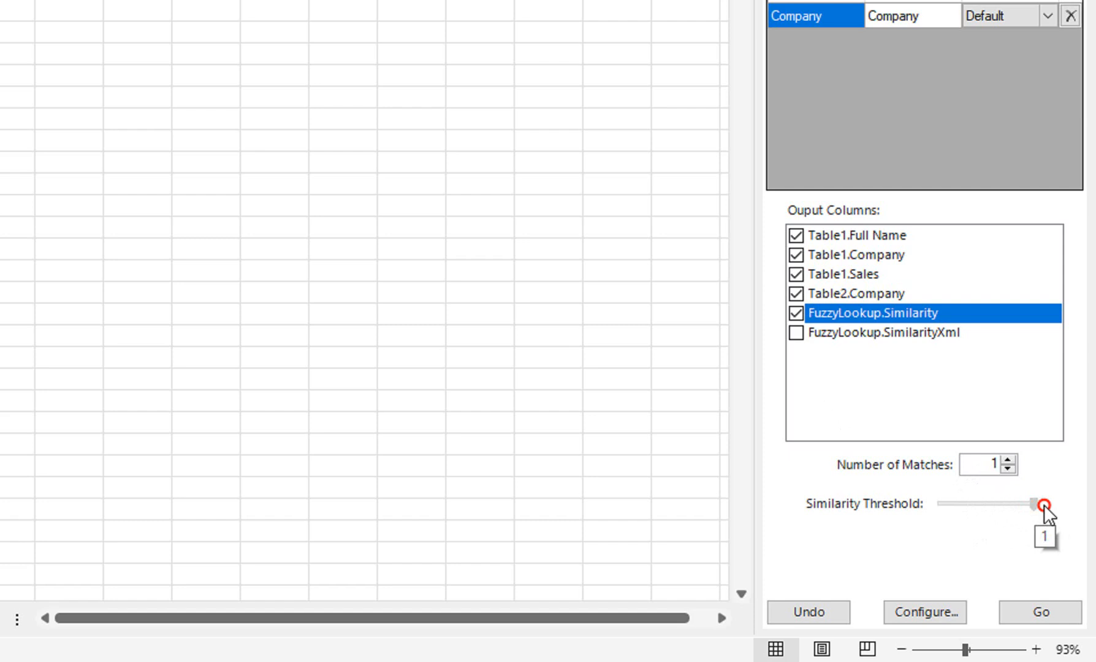
pyautogui.moveTo(1044, 507); pyautogui.dragTo(973, 520)
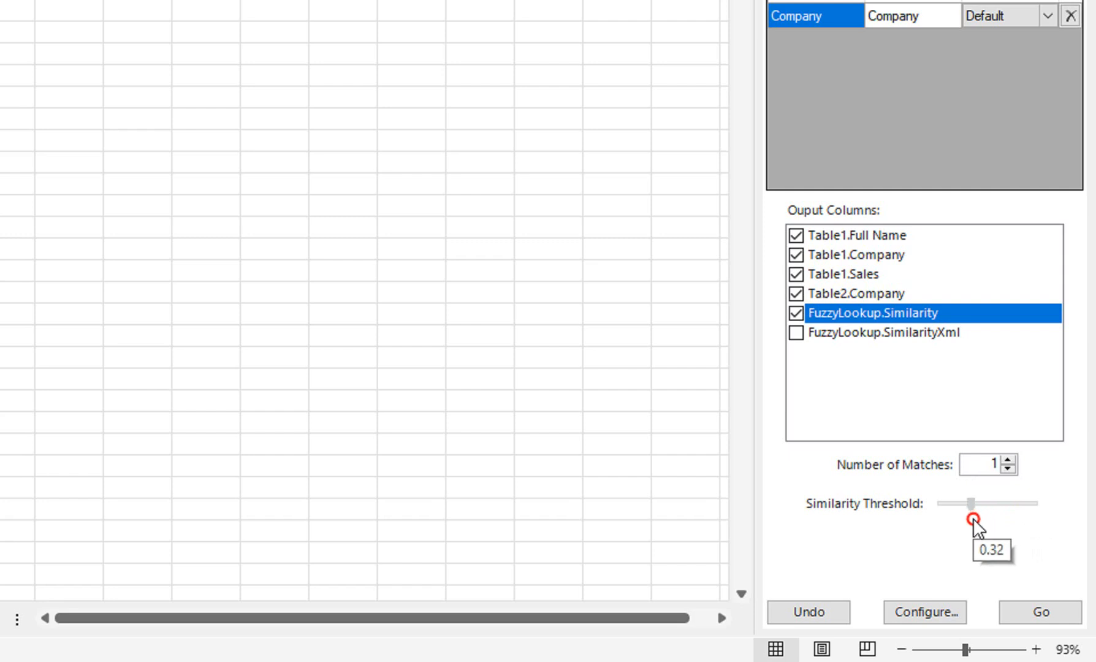
pyautogui.moveTo(973, 518); pyautogui.dragTo(962, 521)
pyautogui.moveTo(966, 506)
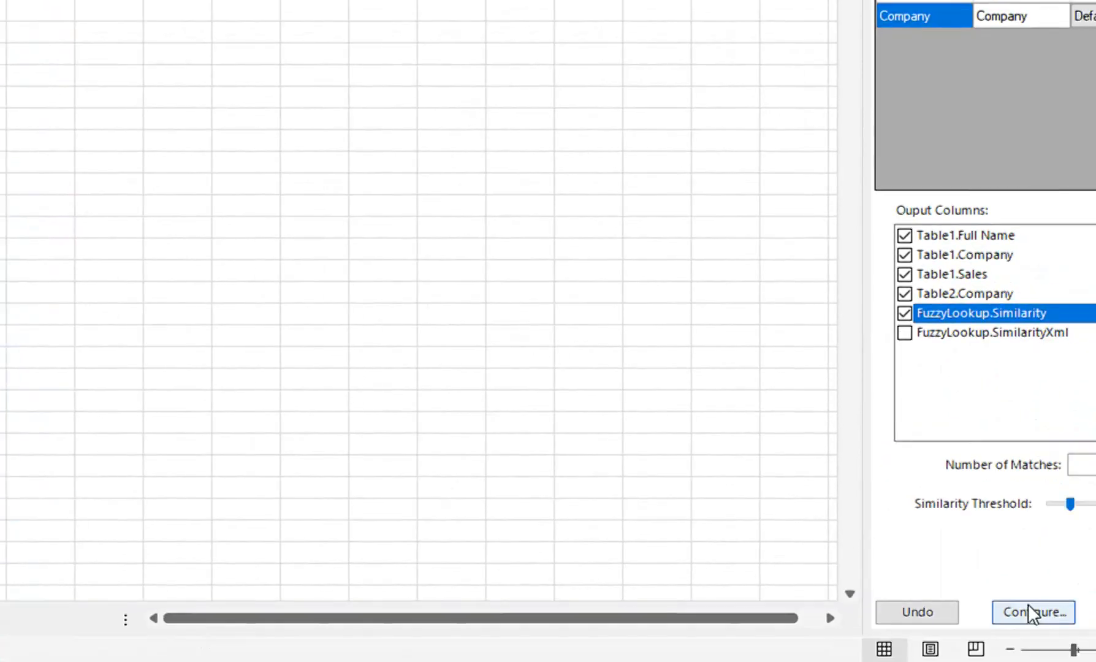
# Run the fuzzy match and autofit the output columns I to M.
pyautogui.click(1033, 610)
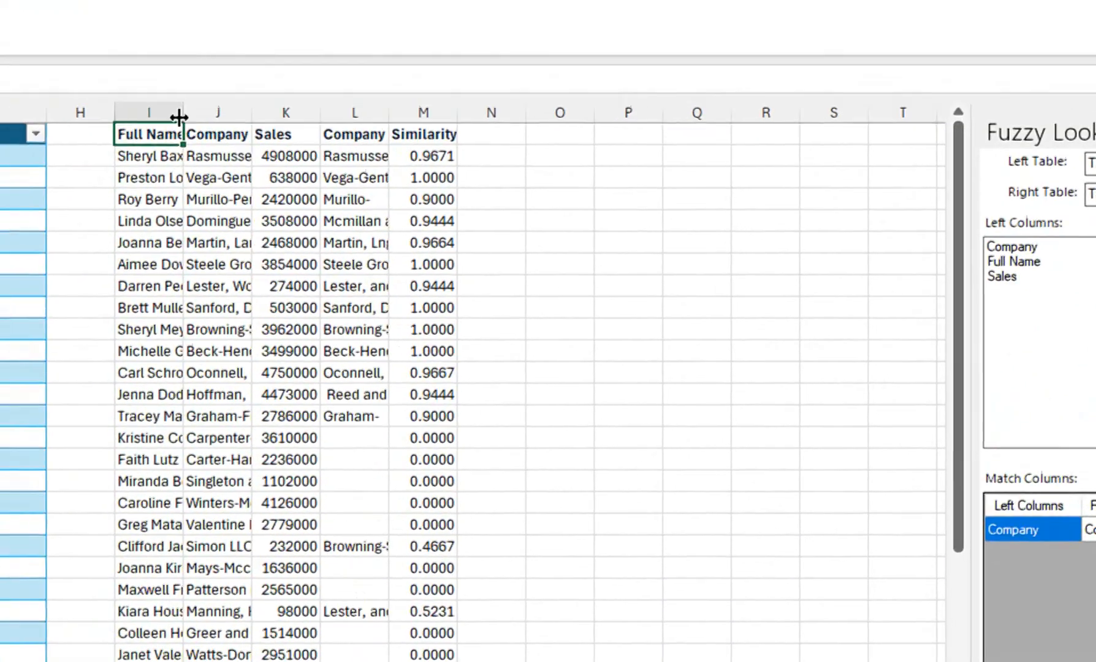
pyautogui.moveTo(160, 112); pyautogui.dragTo(436, 111)
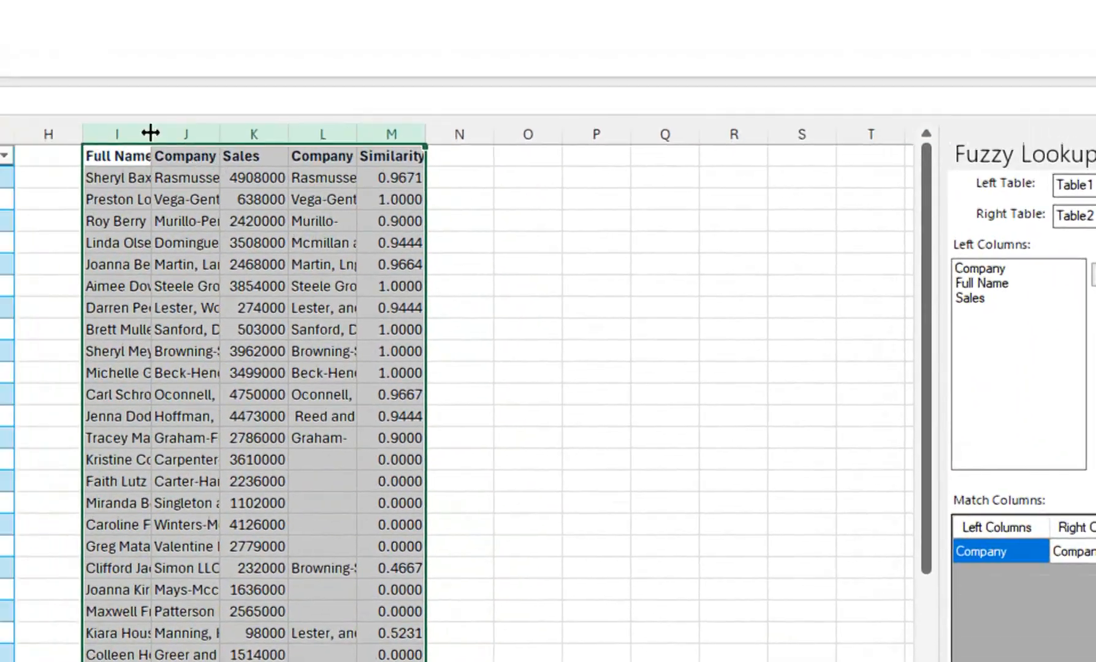
pyautogui.doubleClick(35, 27)
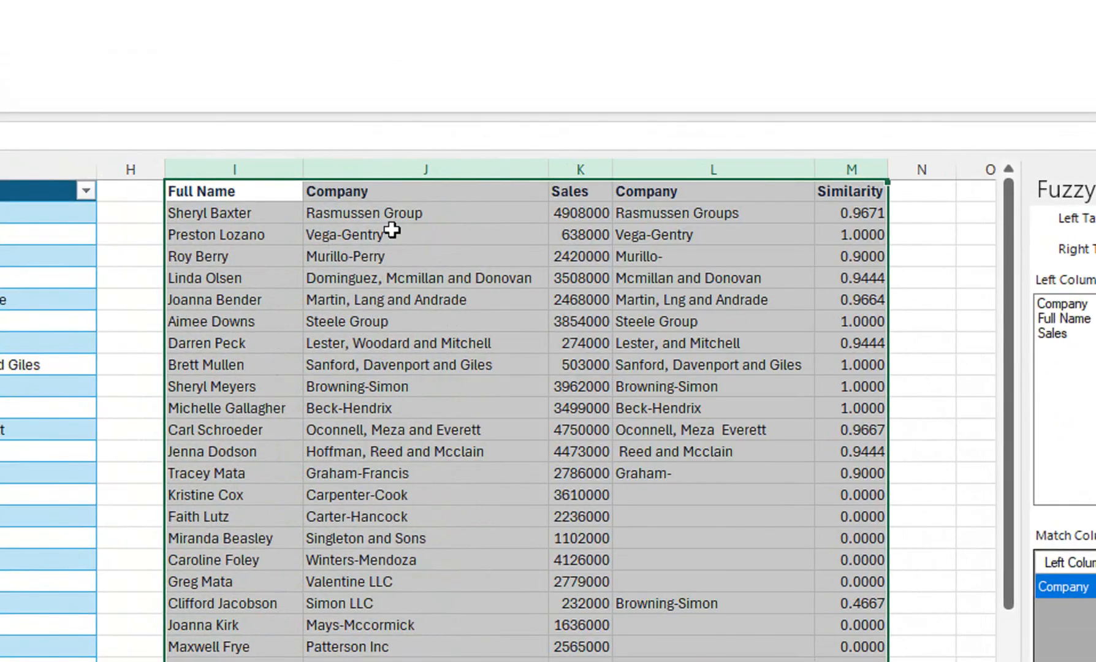
# Compare the paired company names in columns J and L with their similarity scores.
pyautogui.click(392, 232)
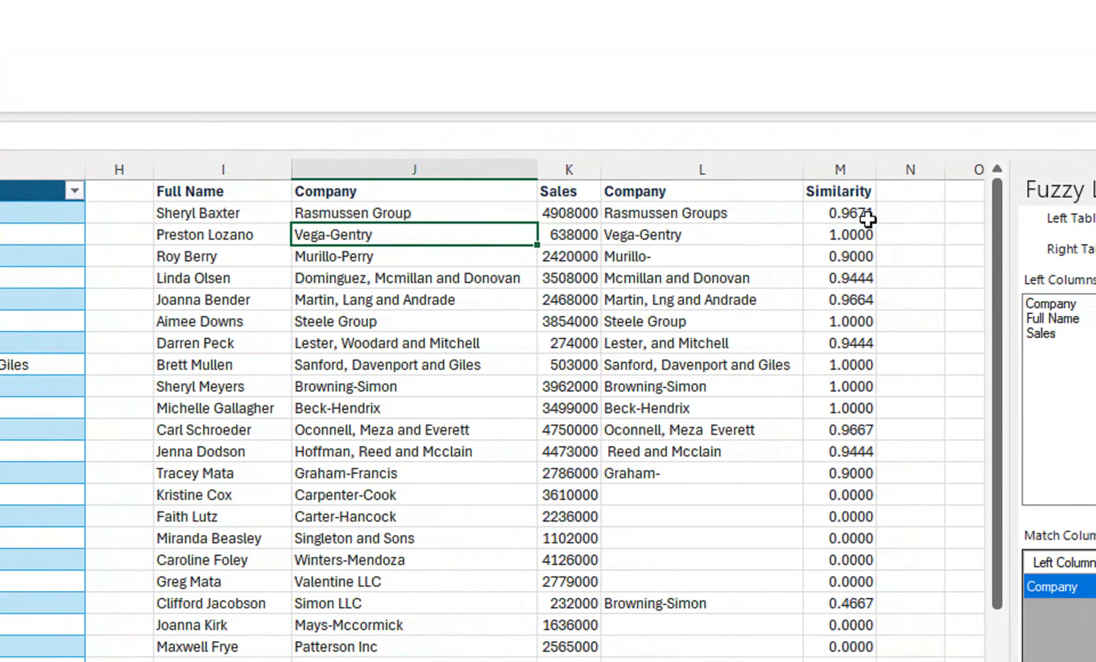
pyautogui.click(748, 215)
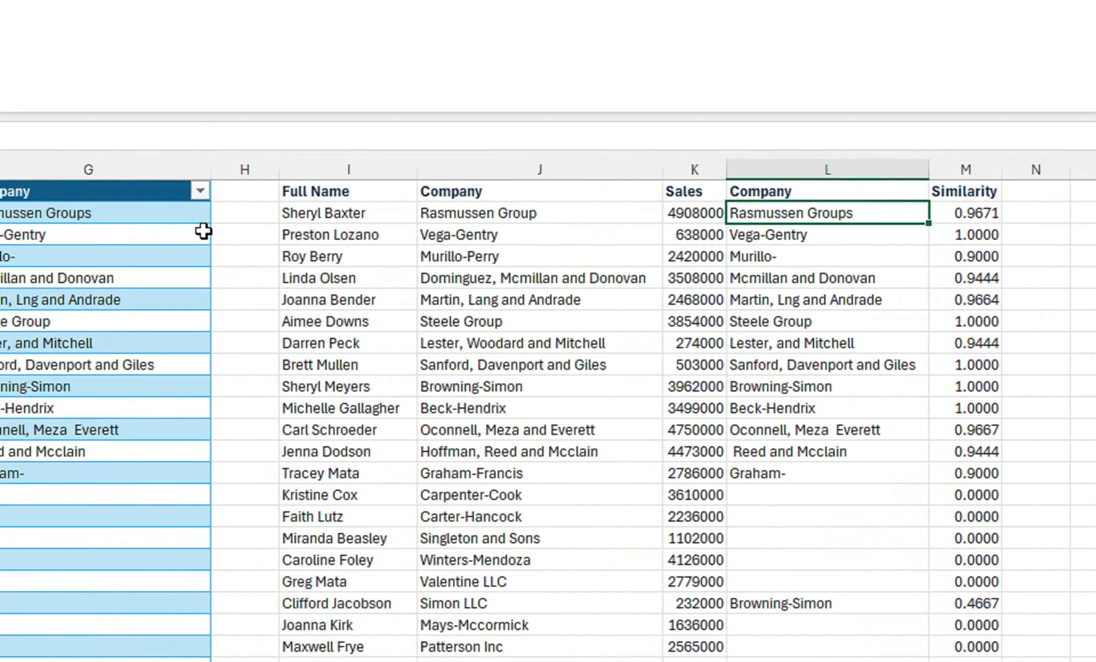
pyautogui.click(537, 217)
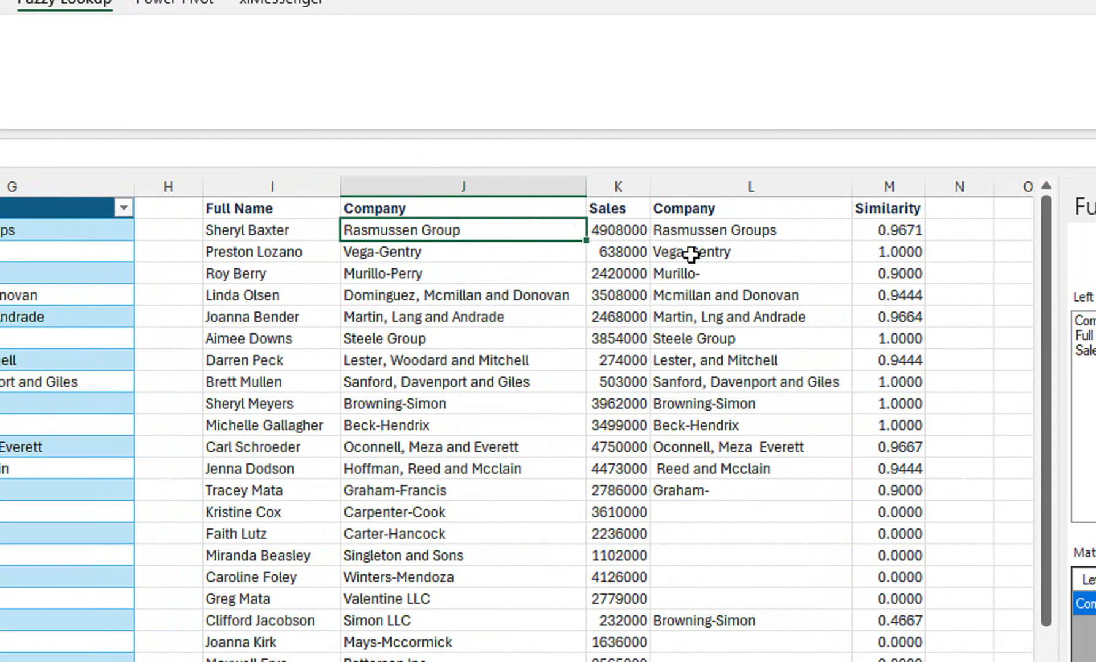
# Rerun the match at I1 with Full Name, Sales and Similarity excluded, outputting only the two Company columns.
pyautogui.click(307, 207)
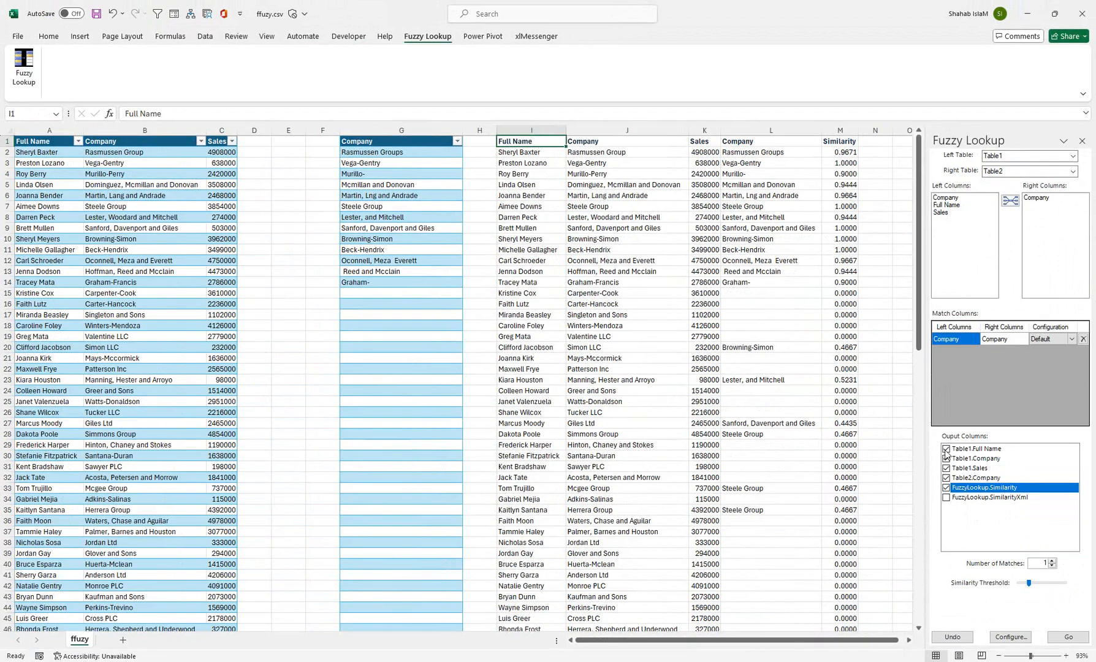
pyautogui.click(945, 450)
pyautogui.click(945, 469)
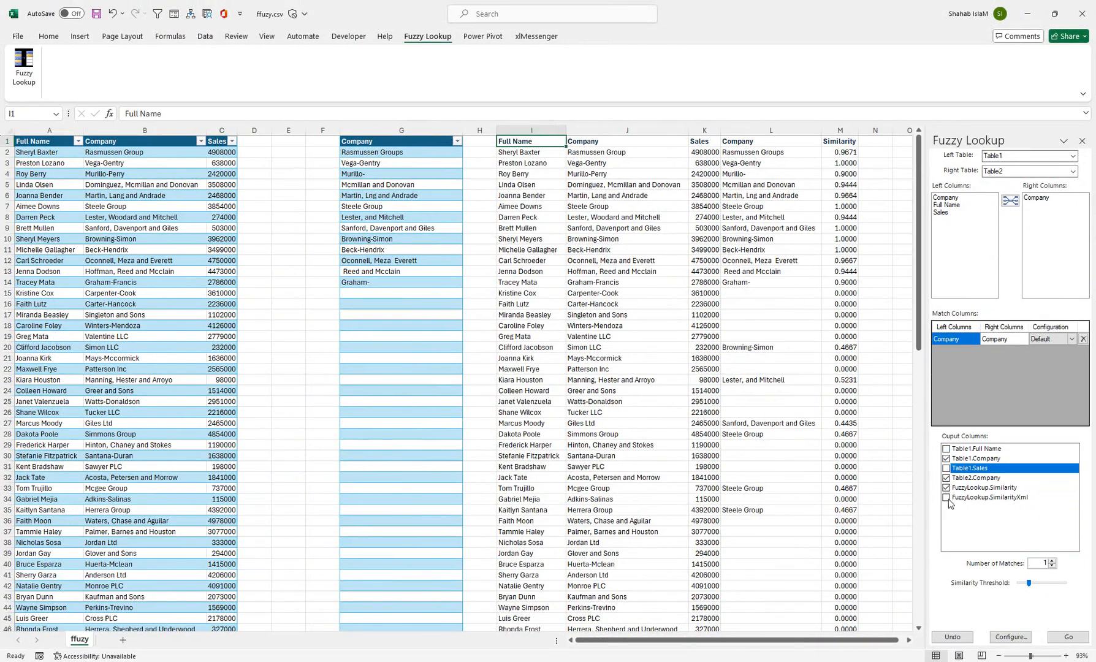
pyautogui.click(946, 489)
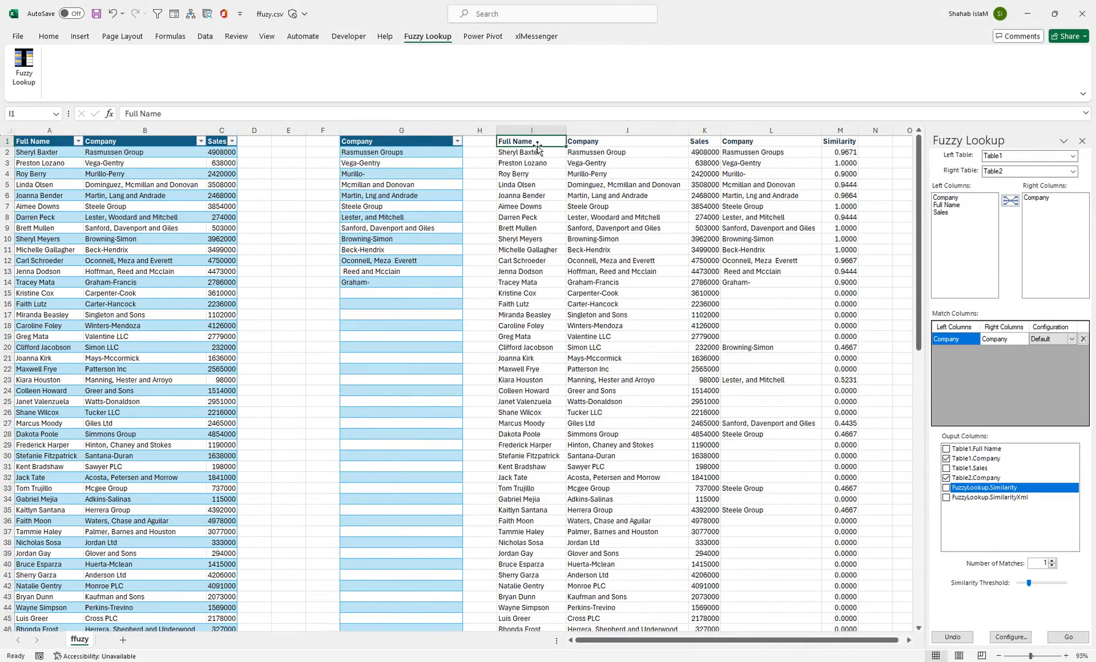
pyautogui.click(1056, 637)
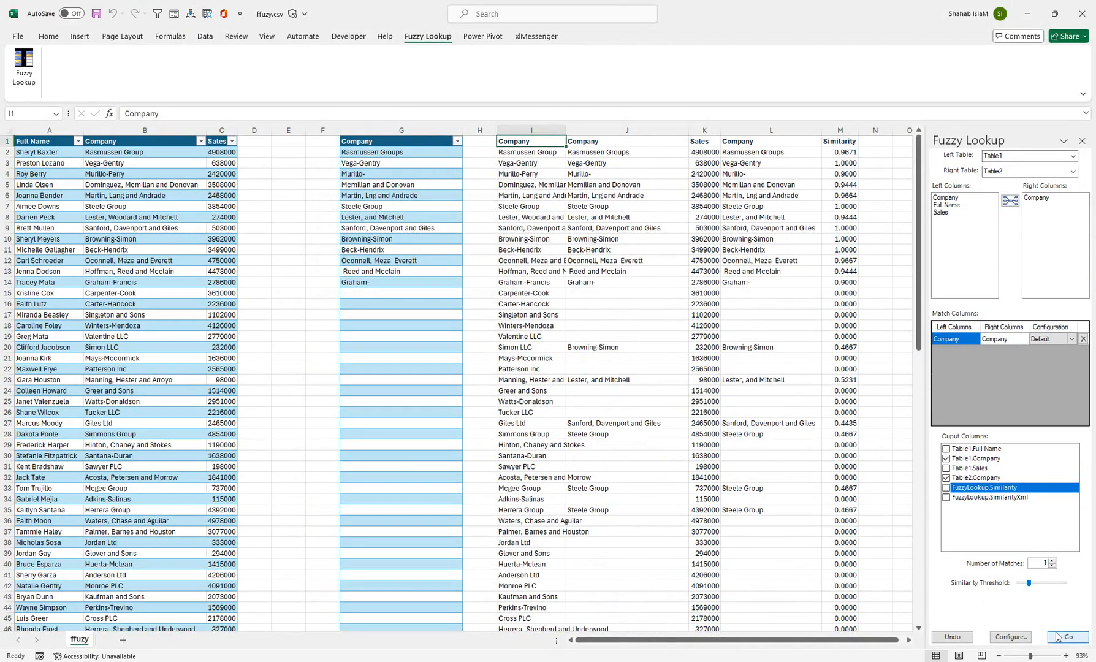
# Delete columns I to M holding the overlapping match results.
pyautogui.moveTo(515, 130); pyautogui.dragTo(833, 130)
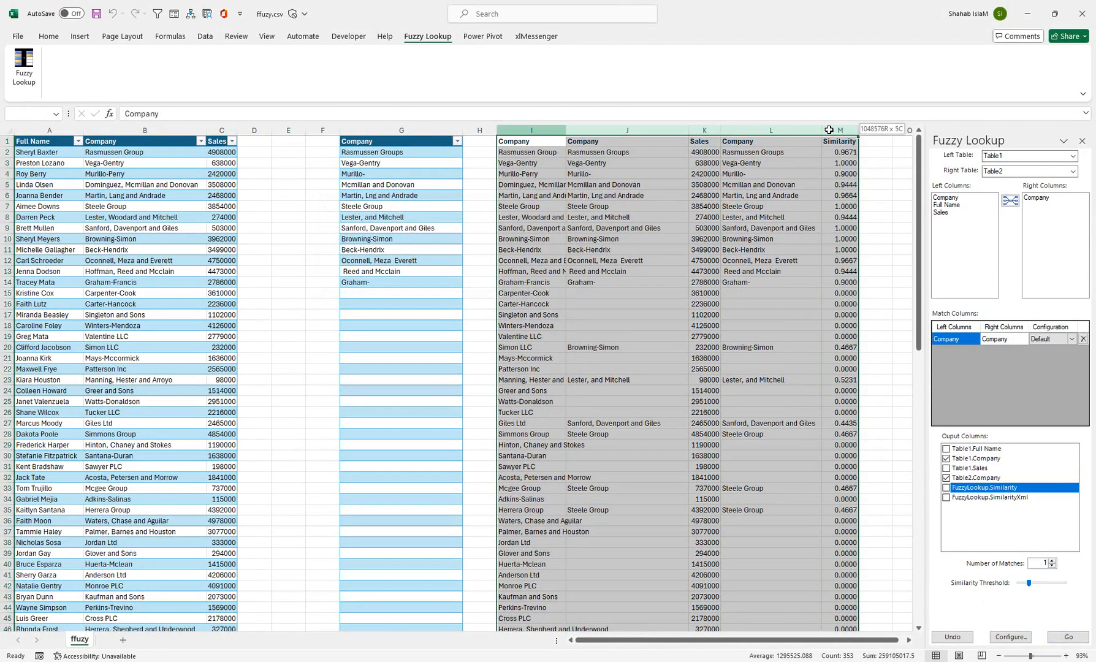
pyautogui.rightClick(831, 132)
pyautogui.click(861, 259)
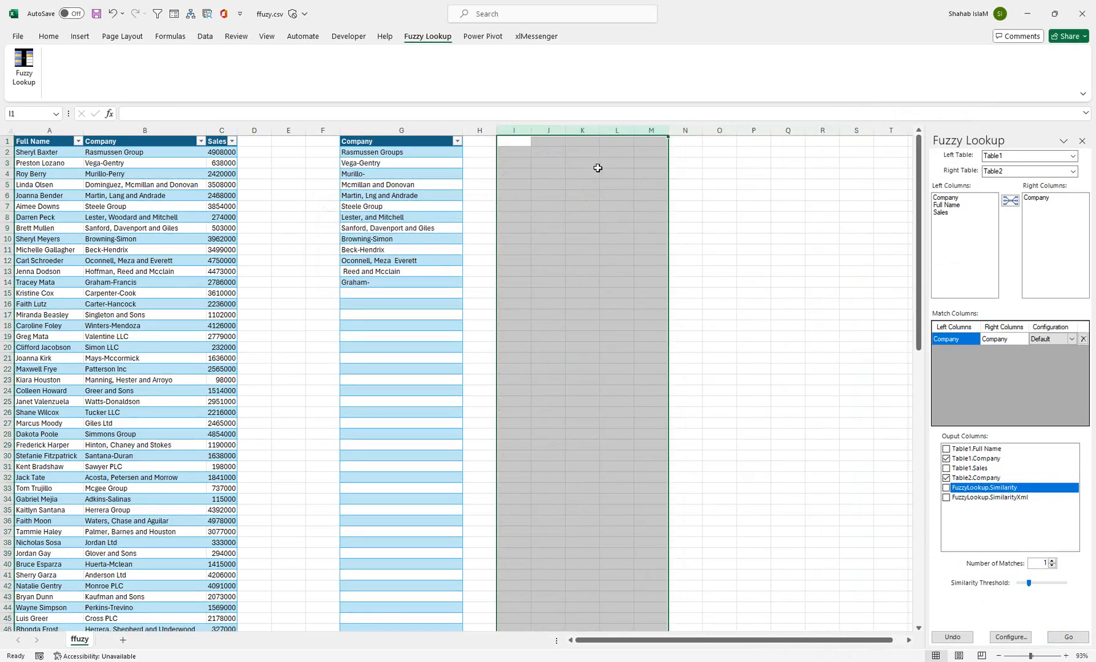
# Run the two-column fuzzy match at I1 on the cleared sheet and autofit its first Company column.
pyautogui.click(520, 141)
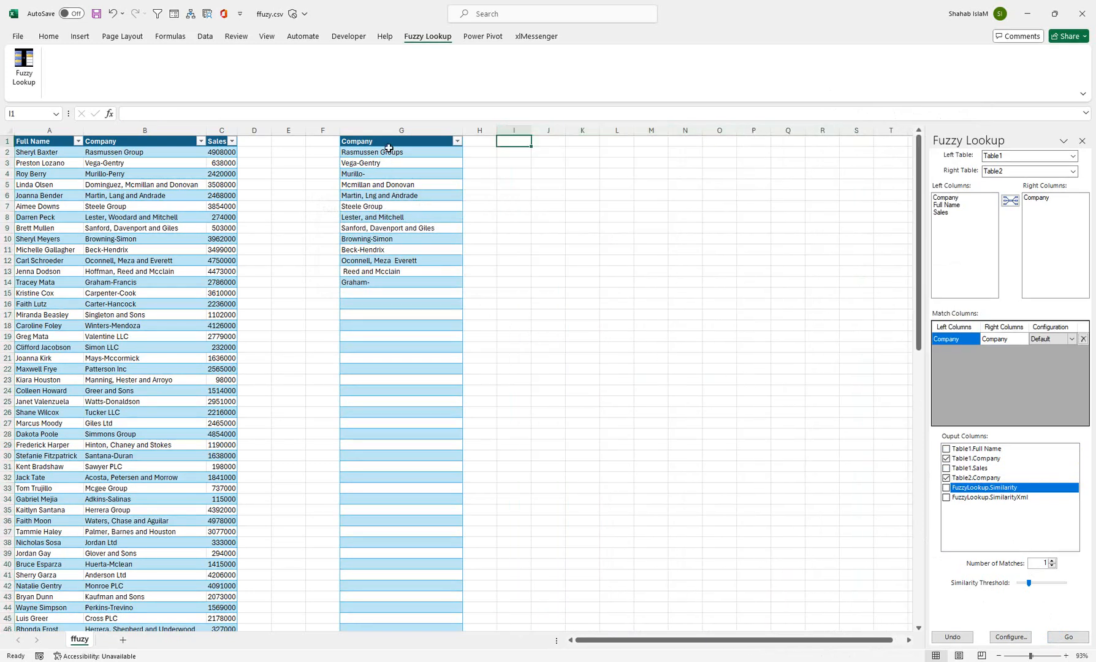
pyautogui.click(1068, 636)
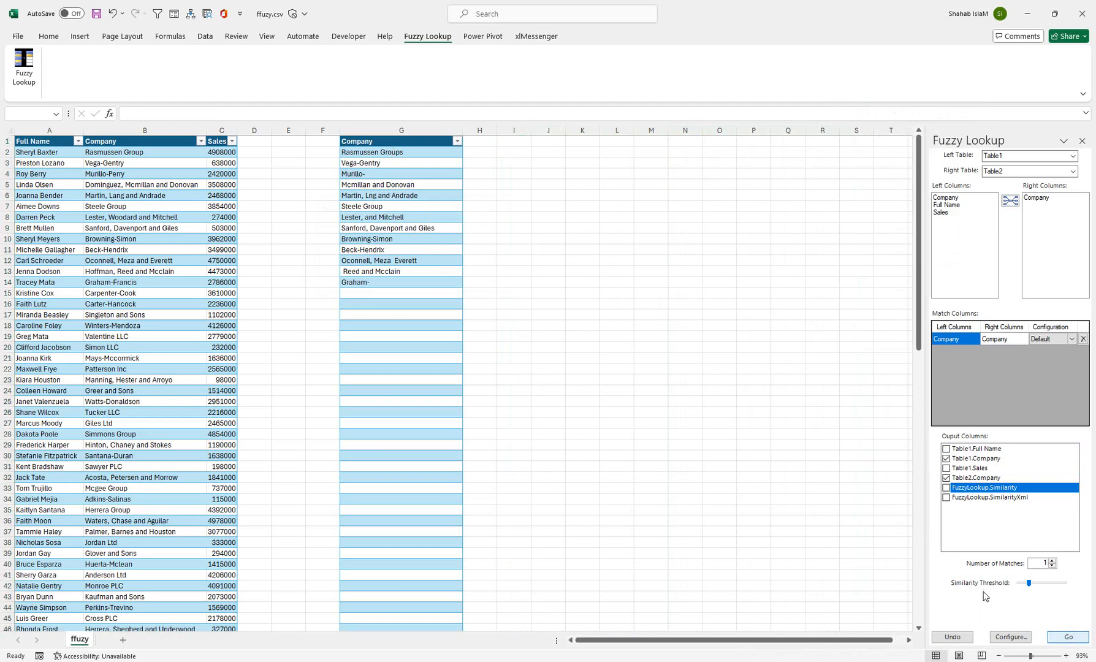
pyautogui.doubleClick(536, 128)
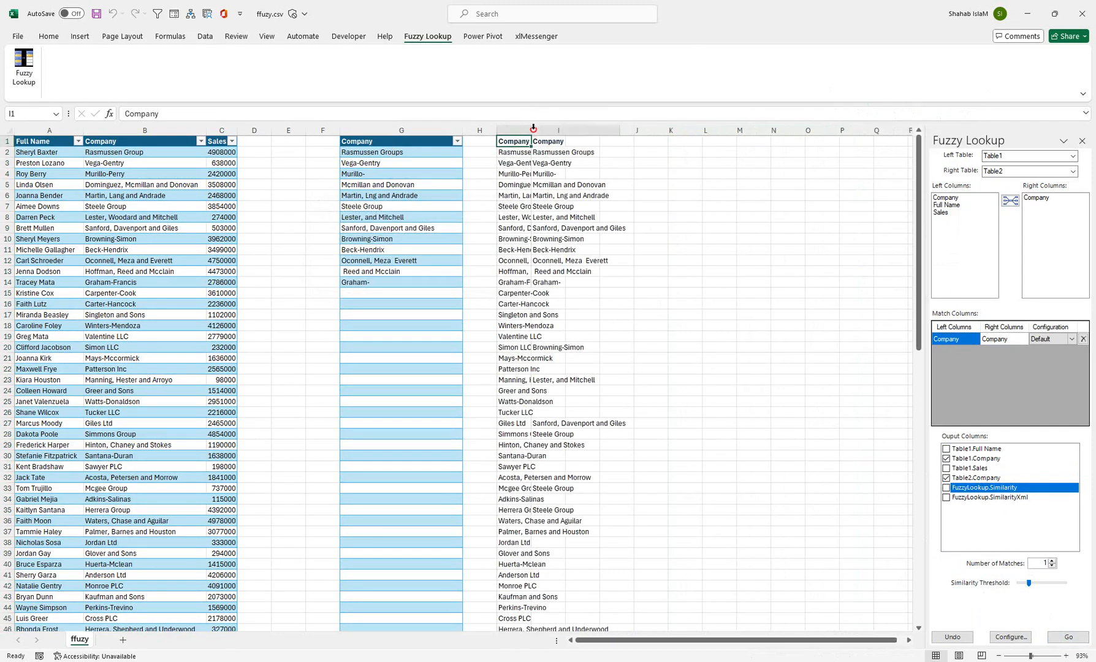
# Delete the blank column between the company list and the match output, and autofit the matched Company column I.
pyautogui.rightClick(490, 130)
pyautogui.click(511, 258)
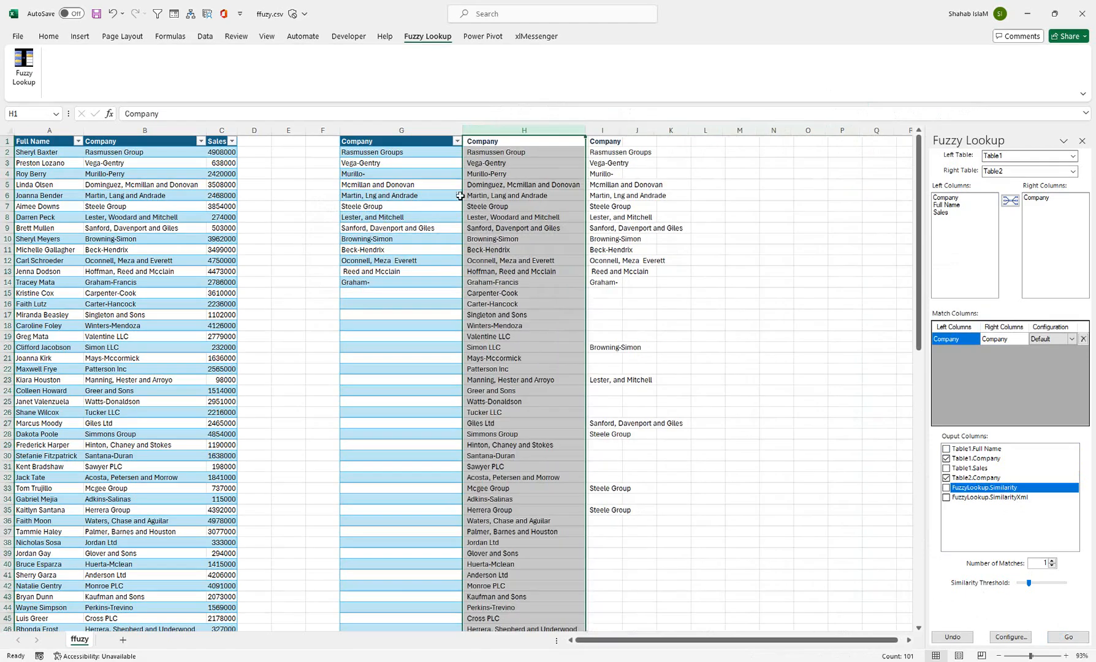
pyautogui.click(464, 153)
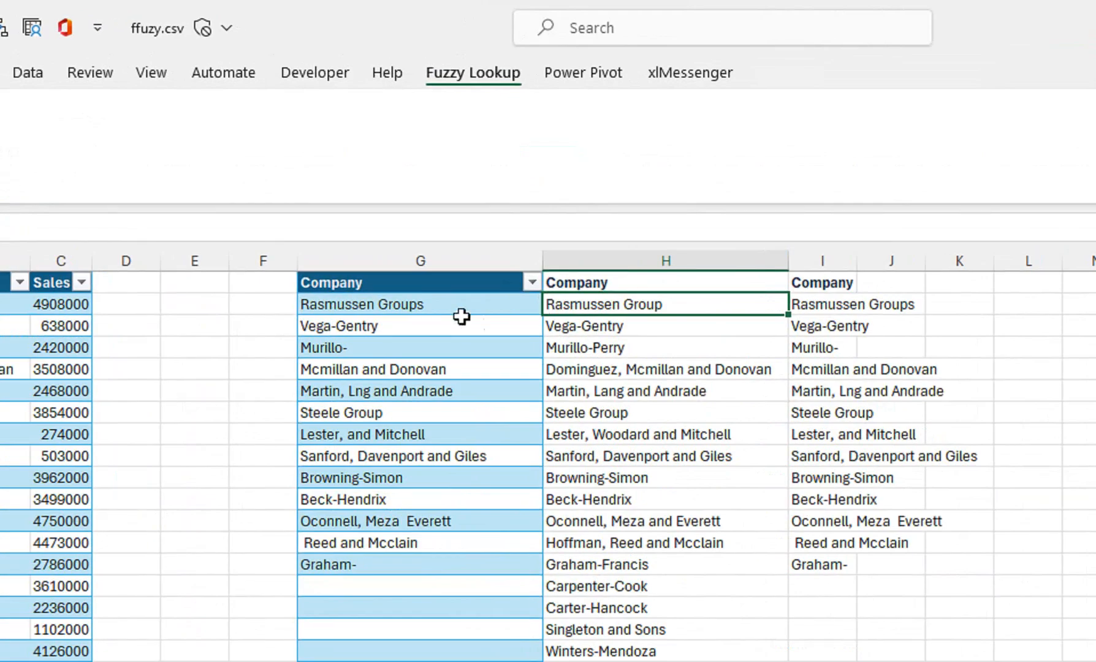
pyautogui.click(418, 151)
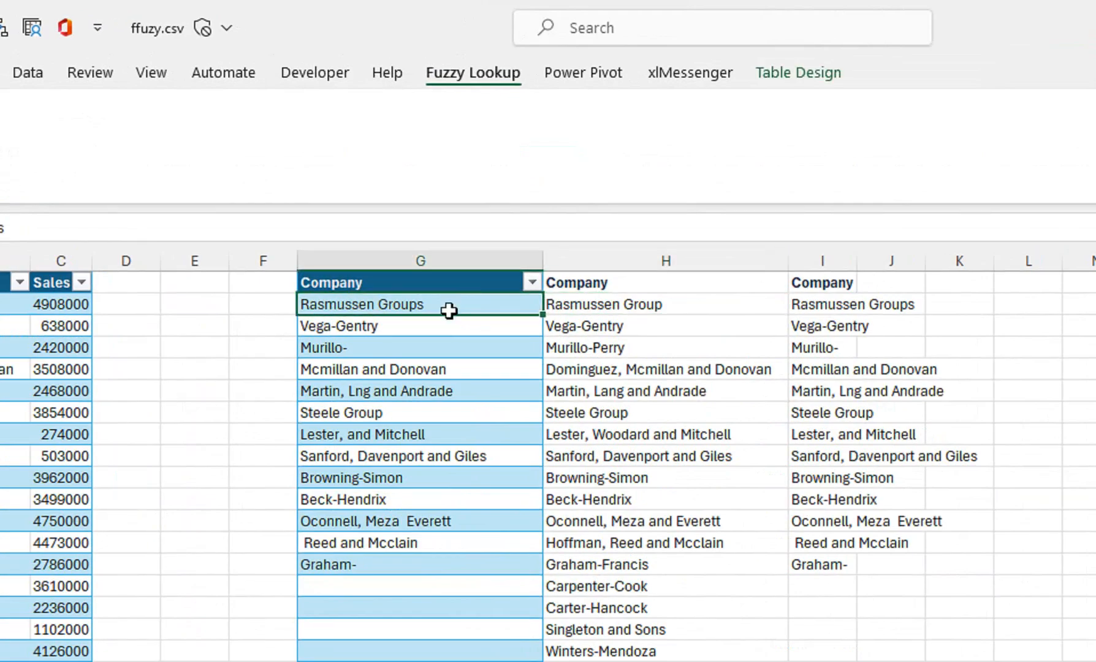
pyautogui.click(638, 302)
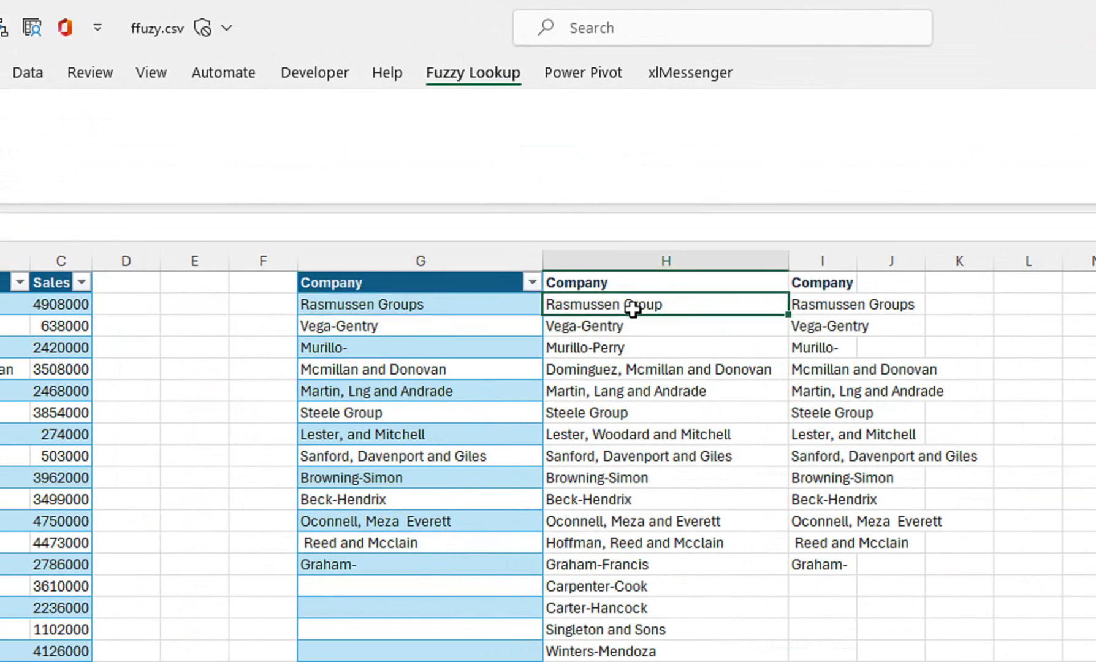
pyautogui.doubleClick(856, 260)
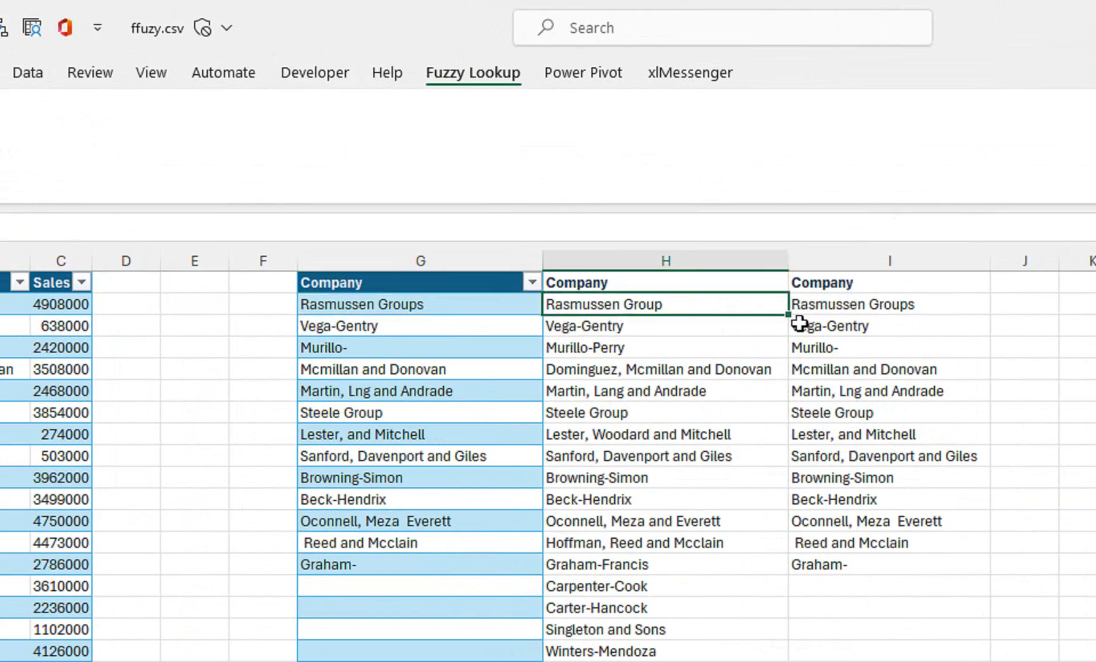
# Compare the company list in column G with the matched names in columns H and I.
pyautogui.click(469, 323)
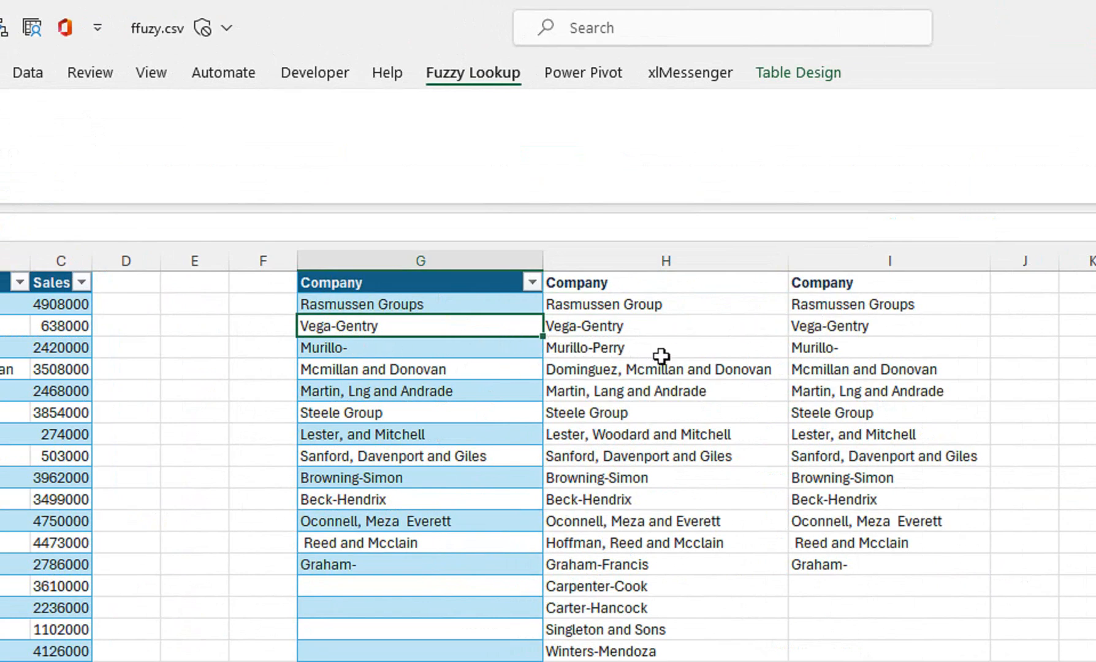
pyautogui.click(829, 348)
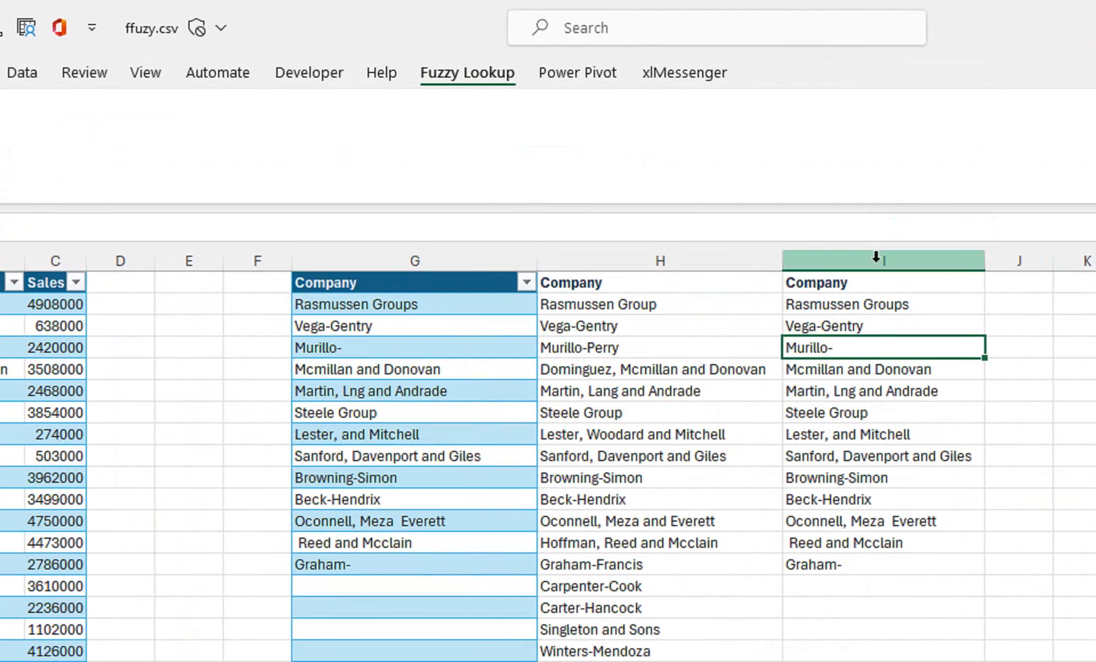
pyautogui.rightClick(886, 260)
pyautogui.click(637, 254)
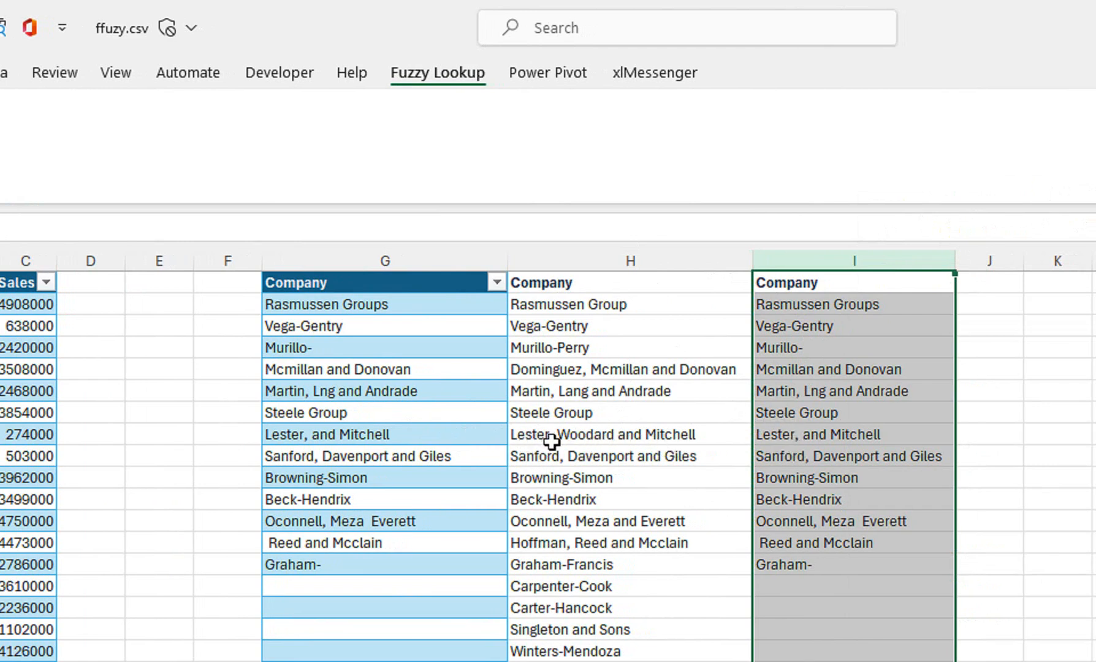
# Compare the "Lester, and Mitchell" entry across columns G, H and I, and check the "Reed and Mcclain" row.
pyautogui.click(799, 436)
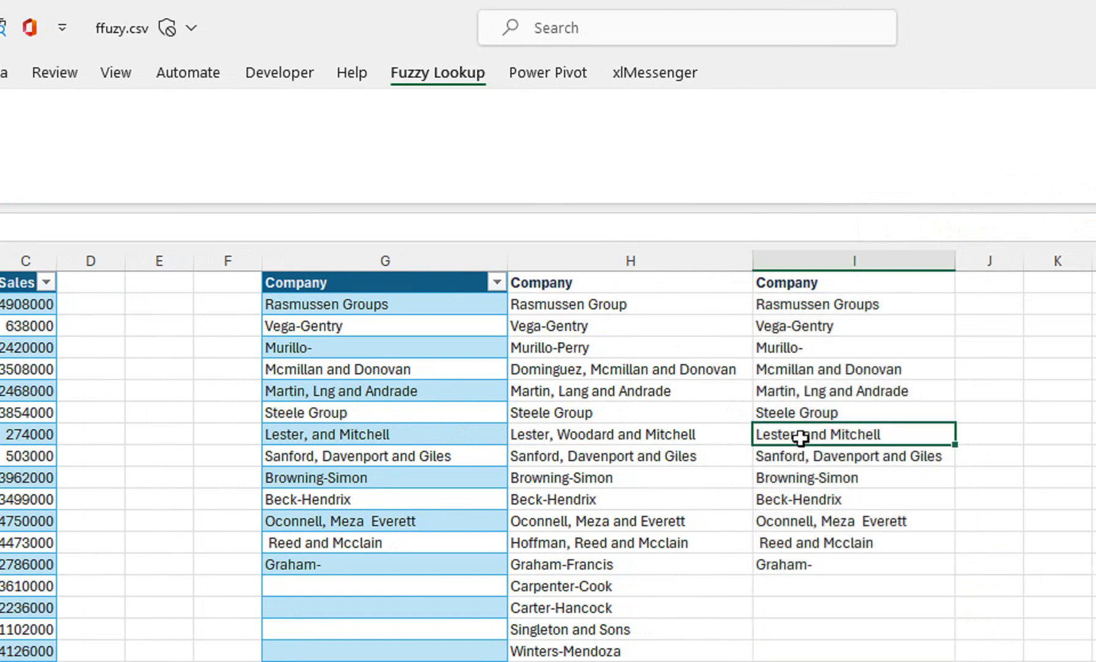
pyautogui.click(587, 432)
pyautogui.click(457, 435)
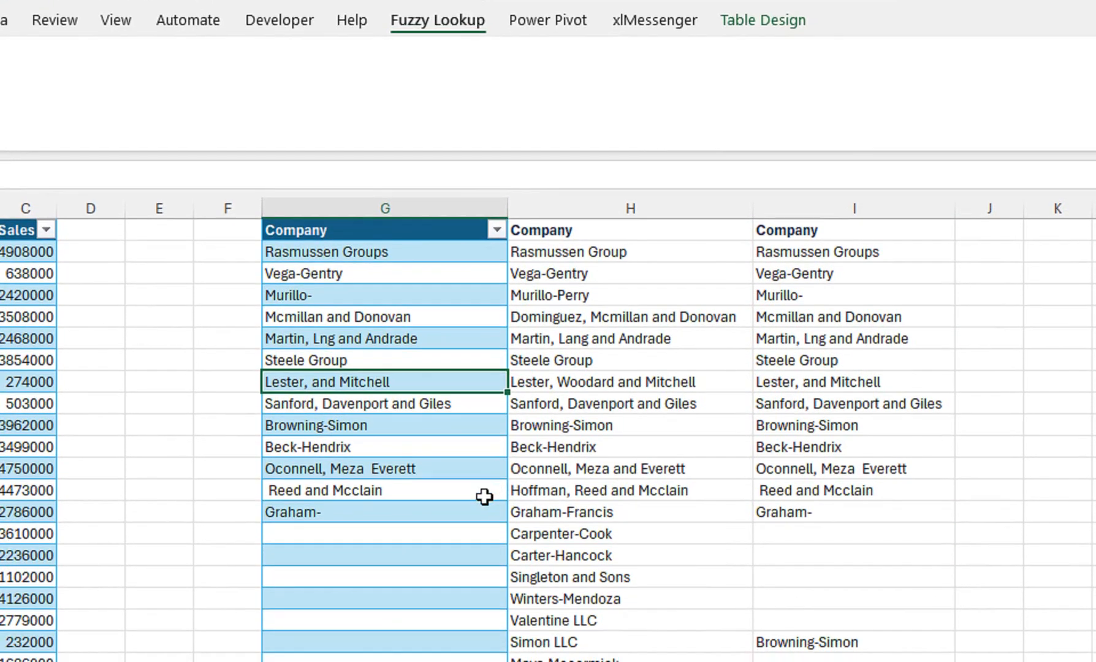
pyautogui.click(491, 491)
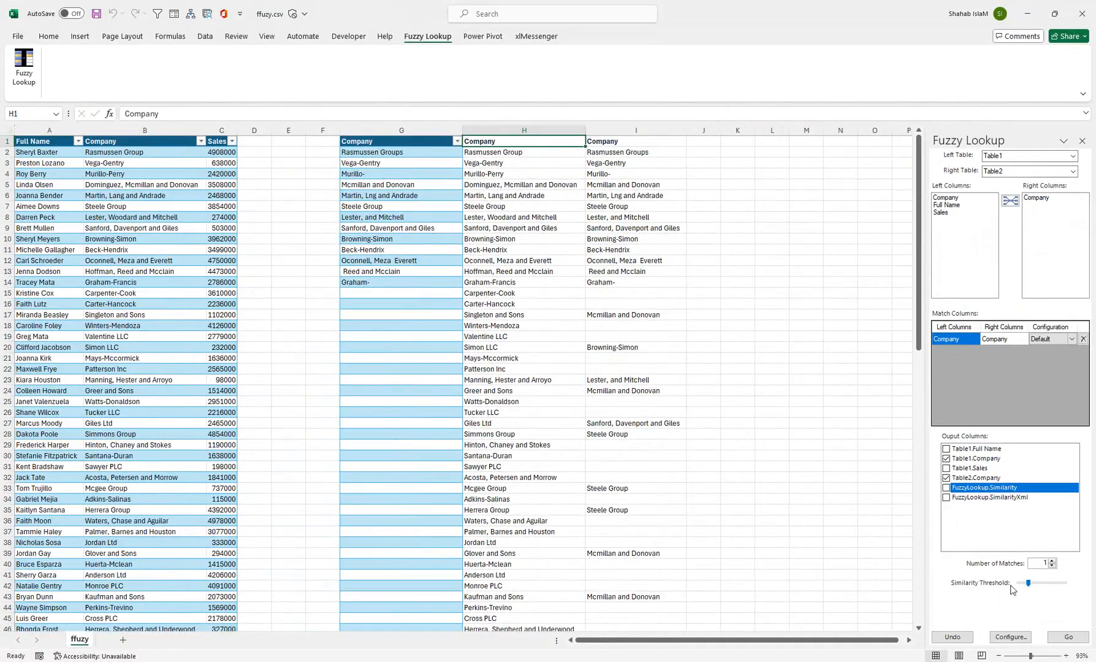
# Rerun the fuzzy match at H1 with the similarity threshold at its minimum and again at 0.85, checking the matches.
pyautogui.click(1082, 637)
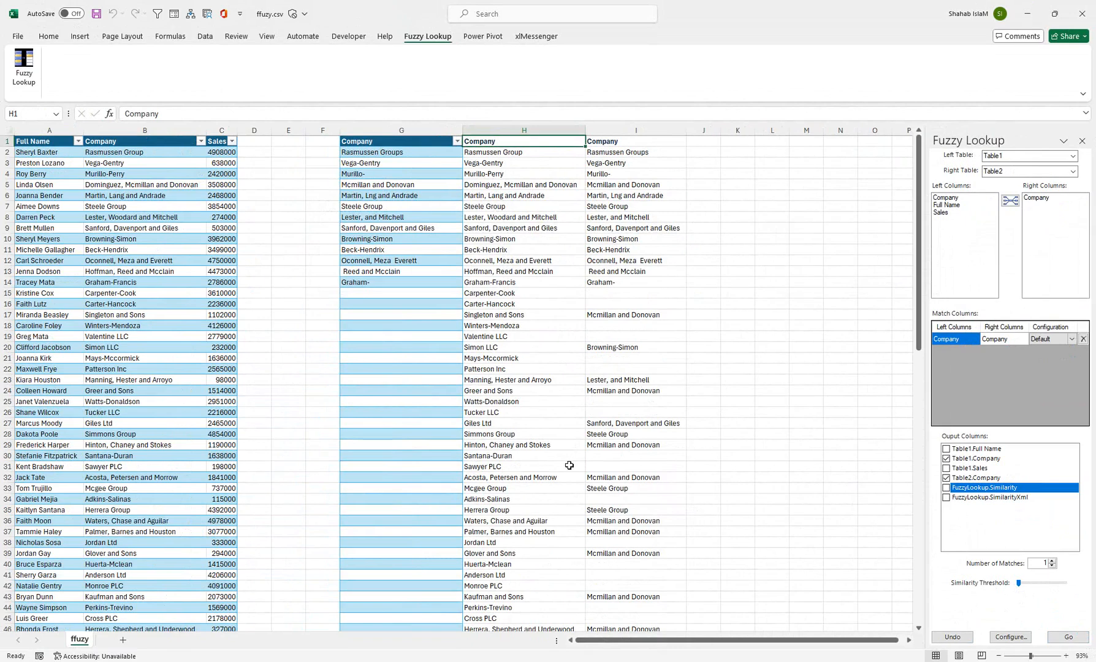
pyautogui.moveTo(374, 152); pyautogui.dragTo(375, 250)
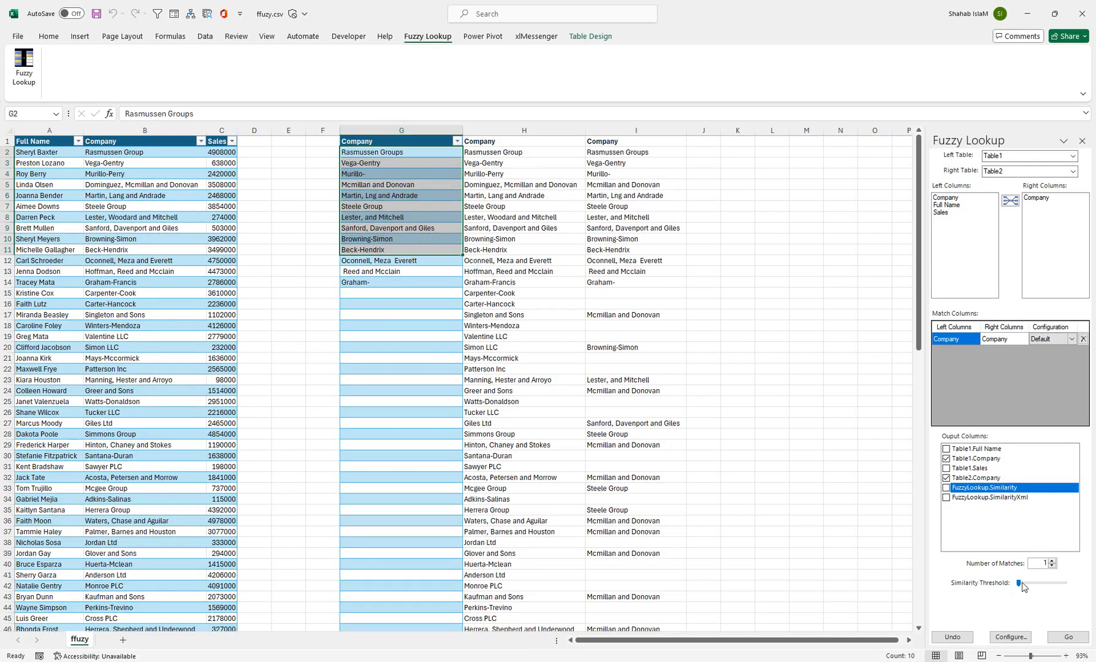
pyautogui.moveTo(1019, 583); pyautogui.dragTo(1061, 583)
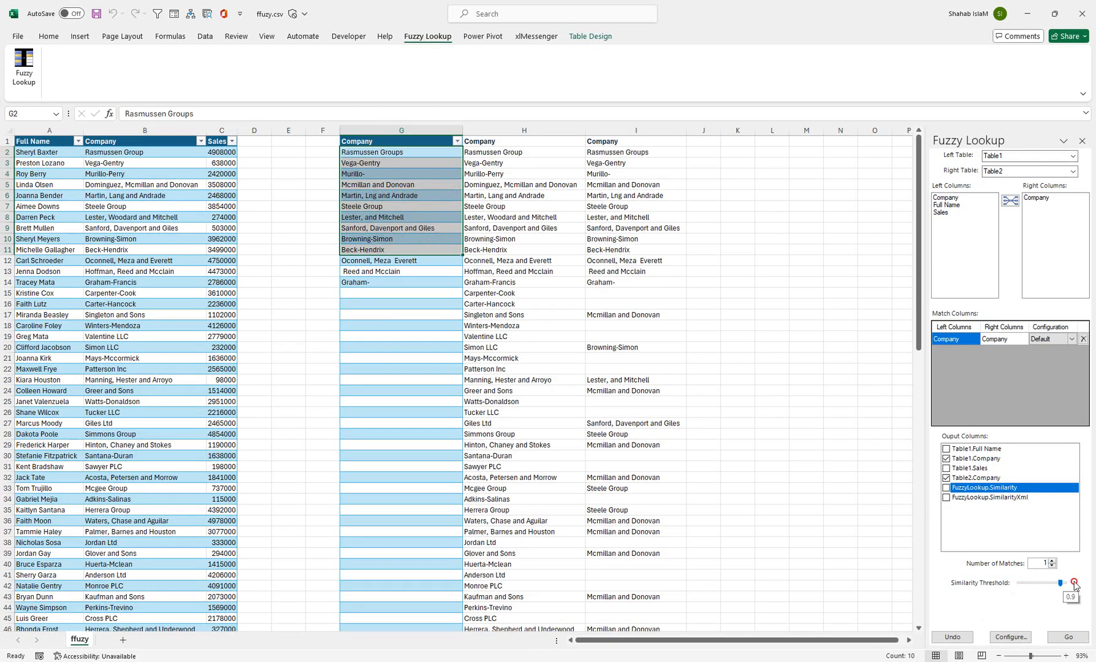
pyautogui.click(493, 139)
pyautogui.click(1068, 636)
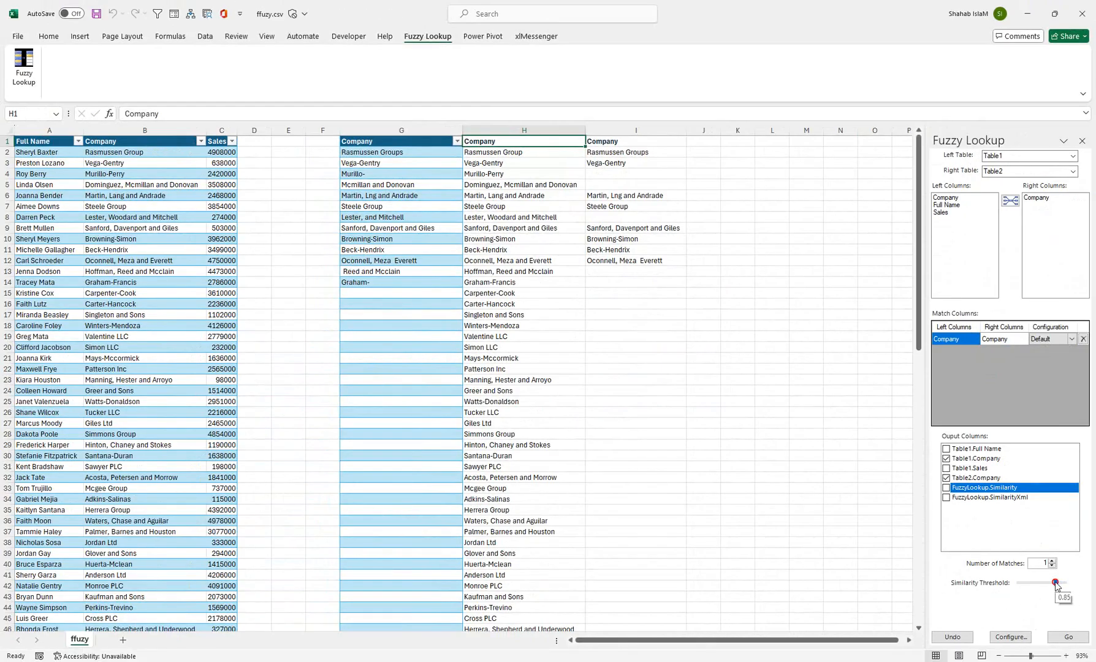
# Return the similarity threshold to its minimum and delete column I with the second matched Company list.
pyautogui.moveTo(1054, 583); pyautogui.dragTo(1018, 583)
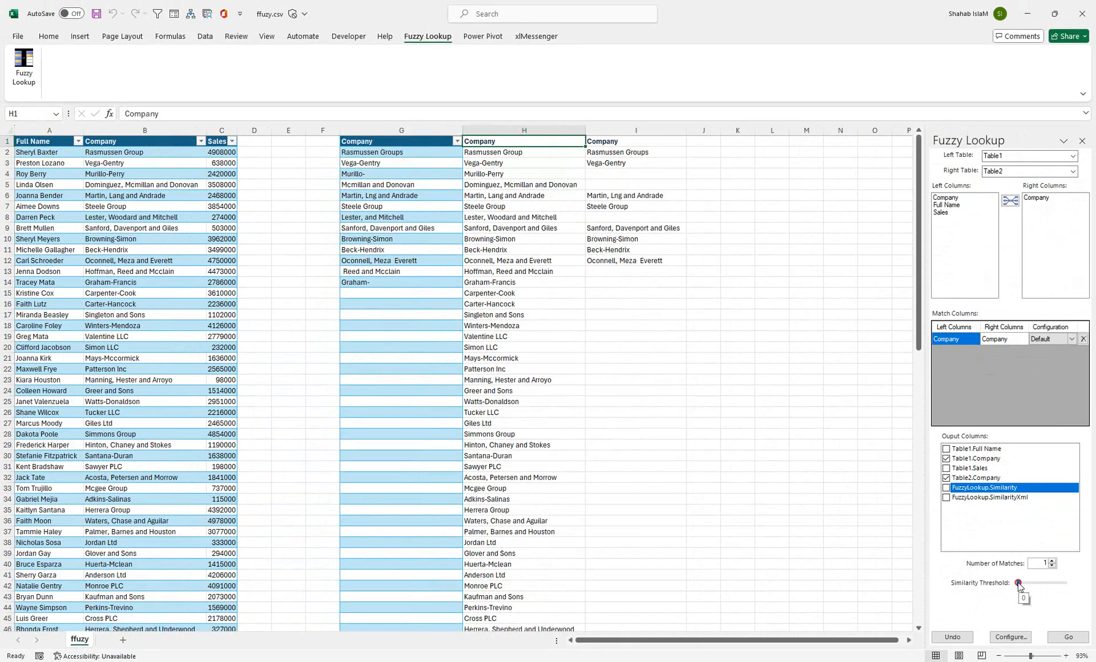
pyautogui.click(486, 132)
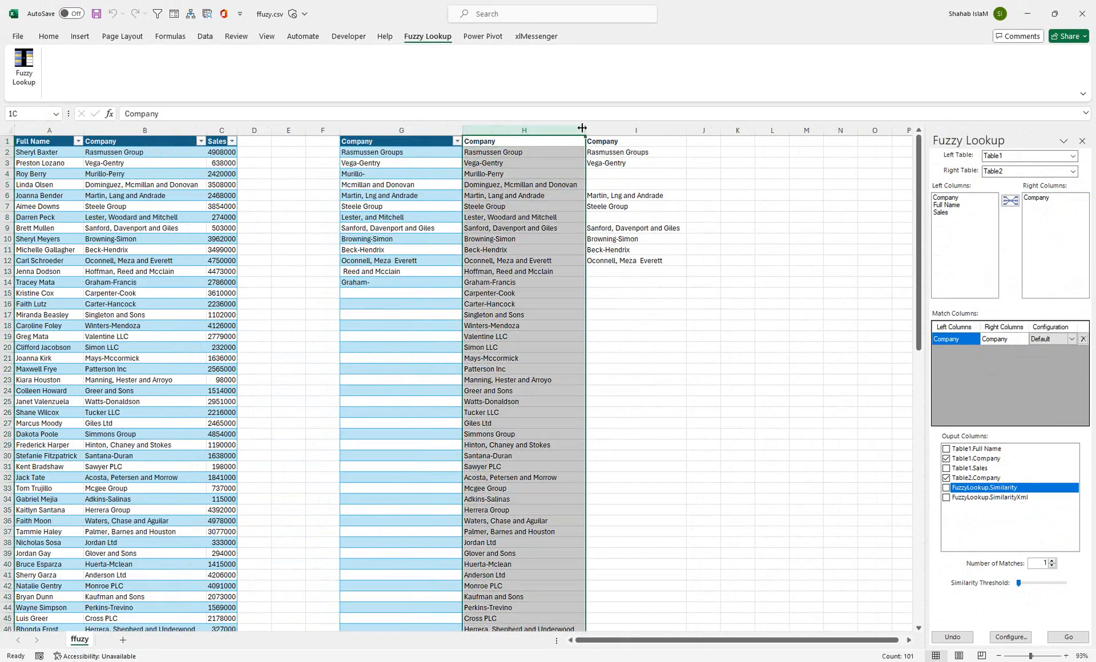
pyautogui.rightClick(619, 133)
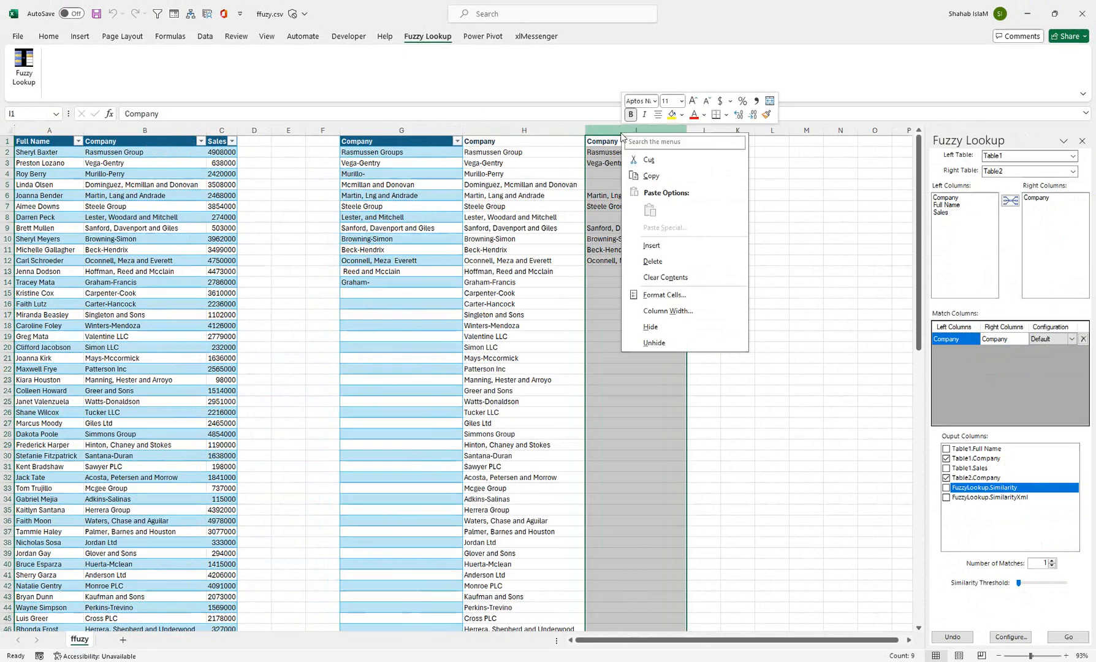
pyautogui.click(646, 262)
# Clear the surplus company names in column H from H15 down to H101.
pyautogui.click(558, 227)
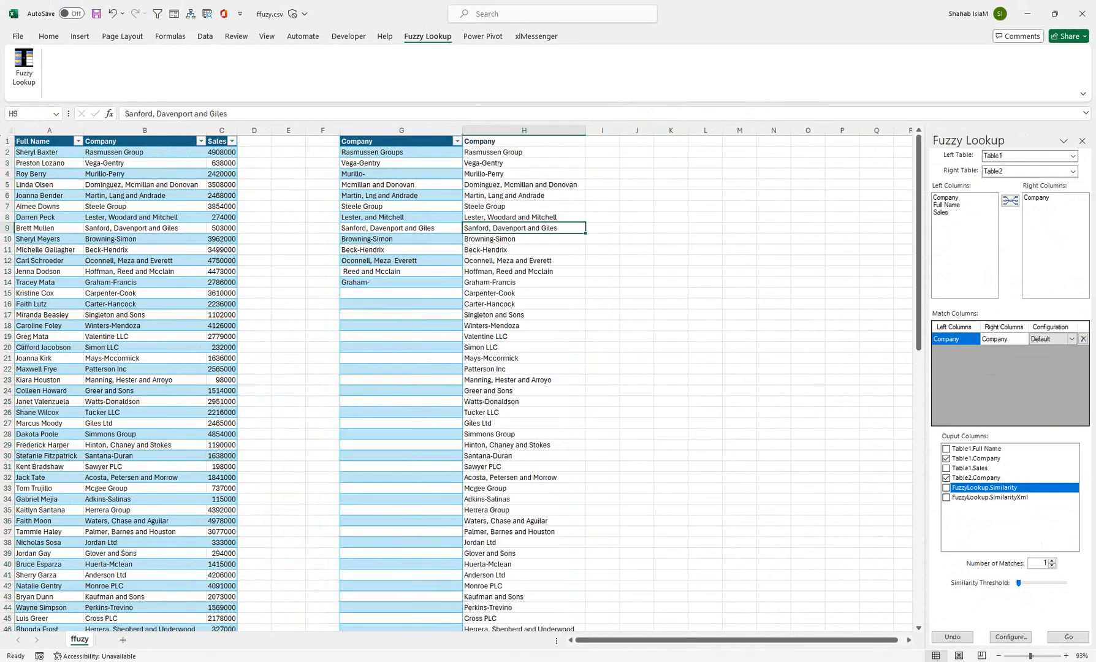
pyautogui.press('Down')
pyautogui.press('Down')
pyautogui.press('Down')
pyautogui.press('Down')
pyautogui.press('Down')
pyautogui.press('Down')
pyautogui.press('Down')
pyautogui.press('Down')
pyautogui.click(492, 294)
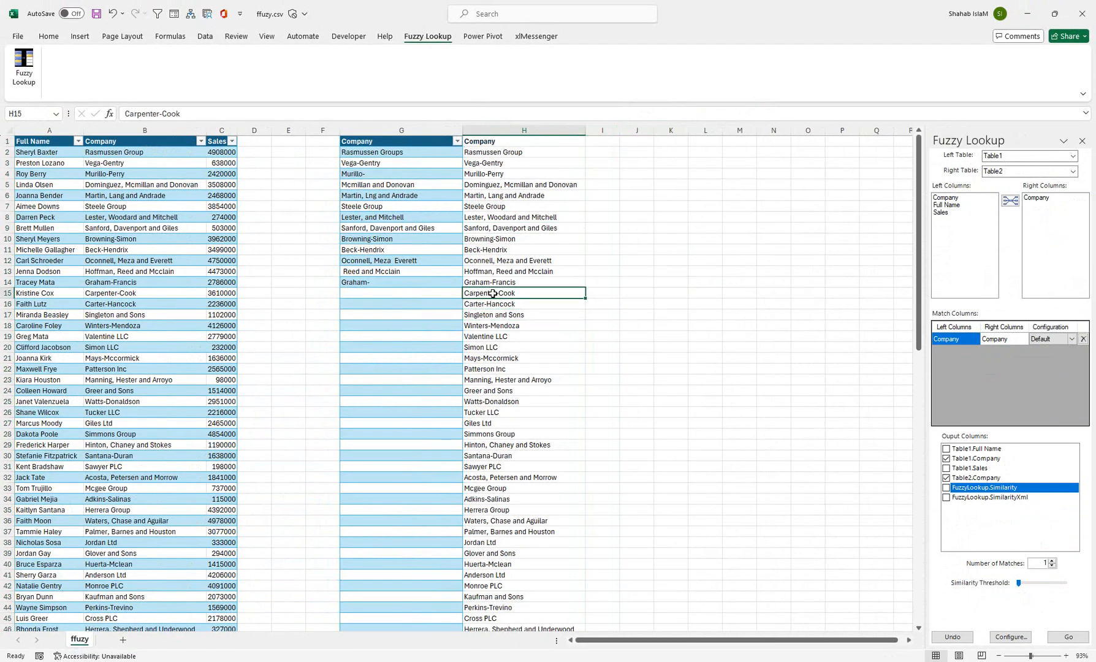
pyautogui.hotkey('ctrl', 'shift', 'Down')
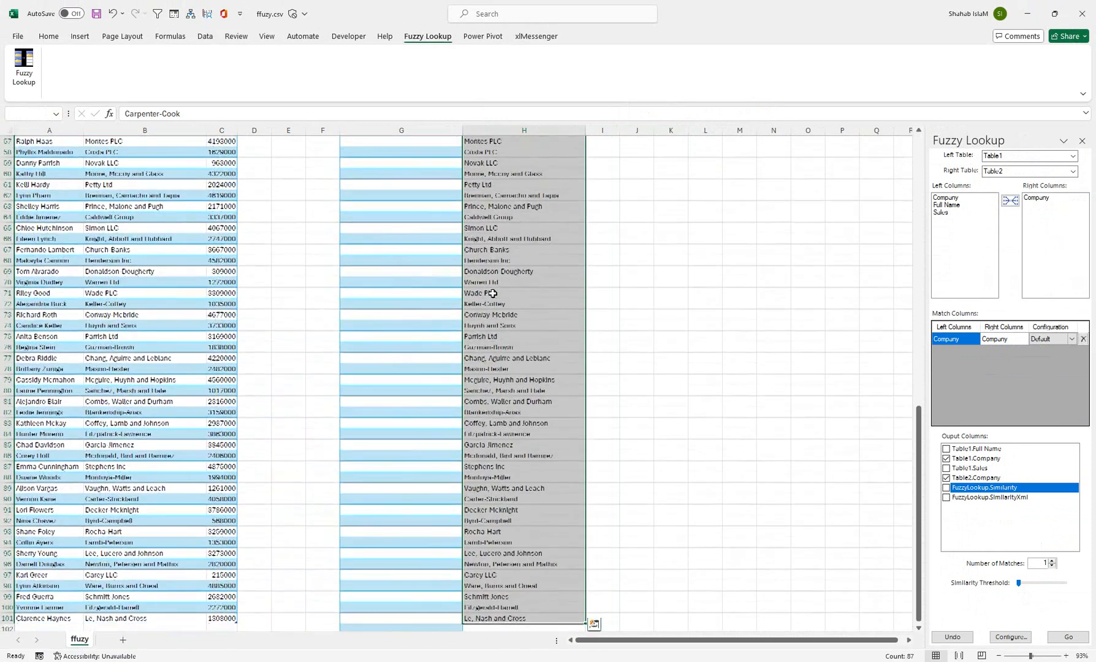
pyautogui.press('Delete')
pyautogui.scroll(15, 493, 294)
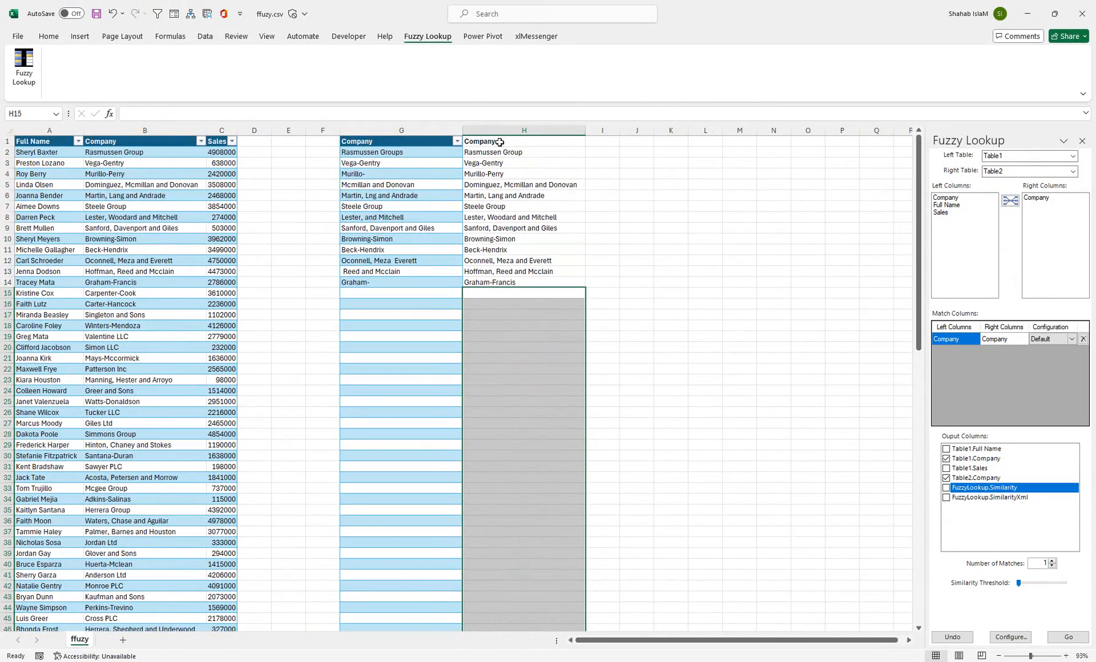
pyautogui.click(500, 142)
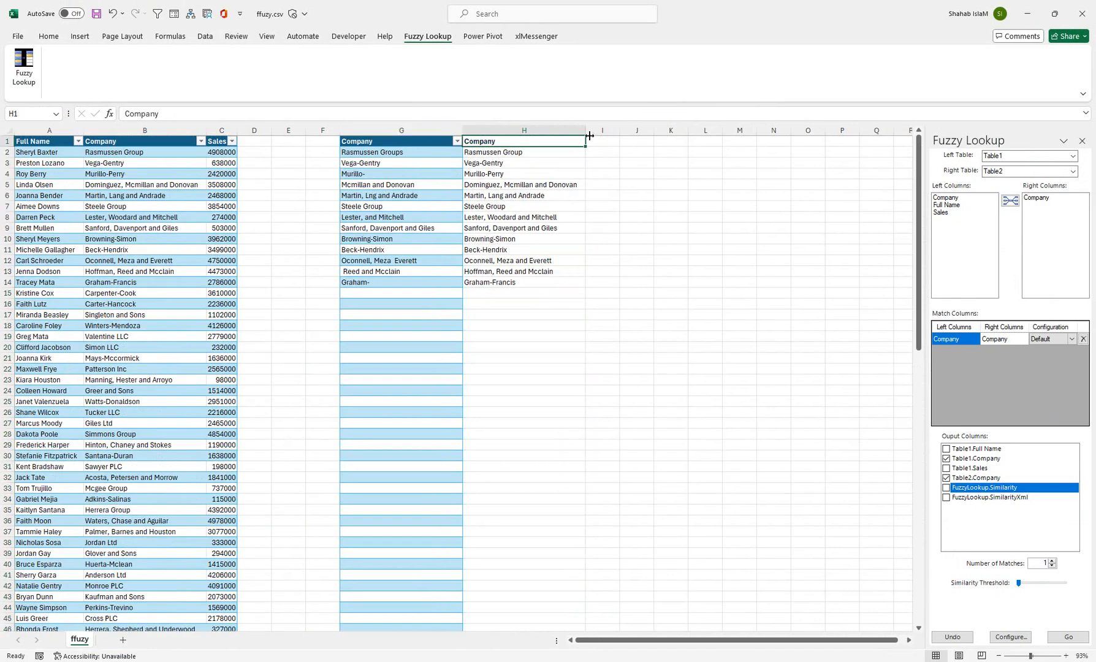
pyautogui.click(595, 154)
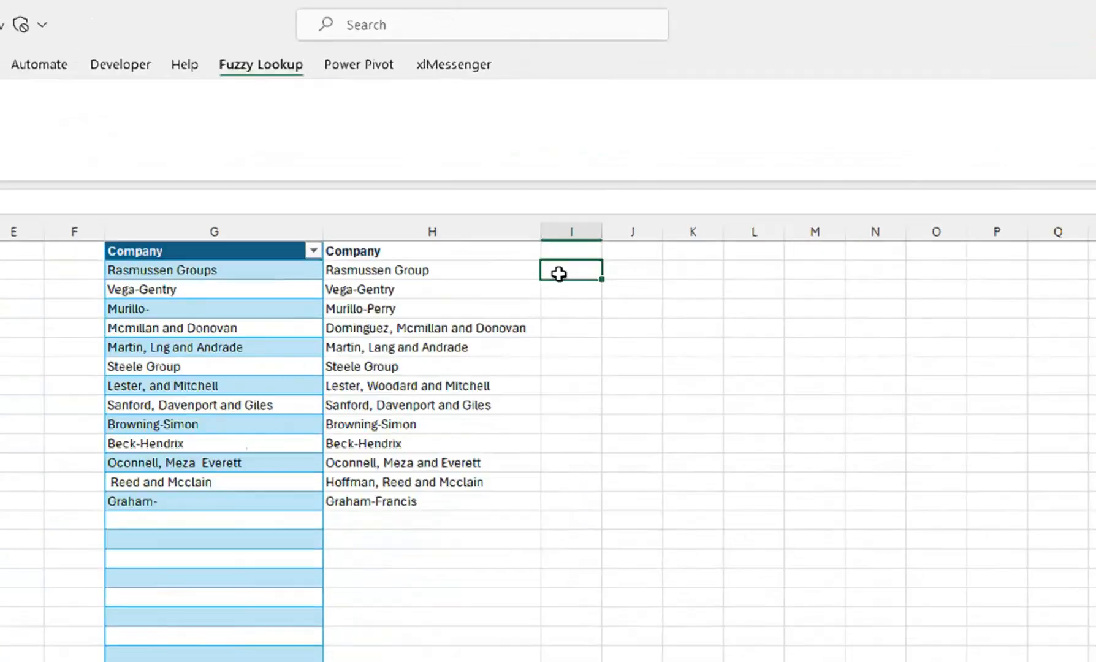
pyautogui.write('= VL')
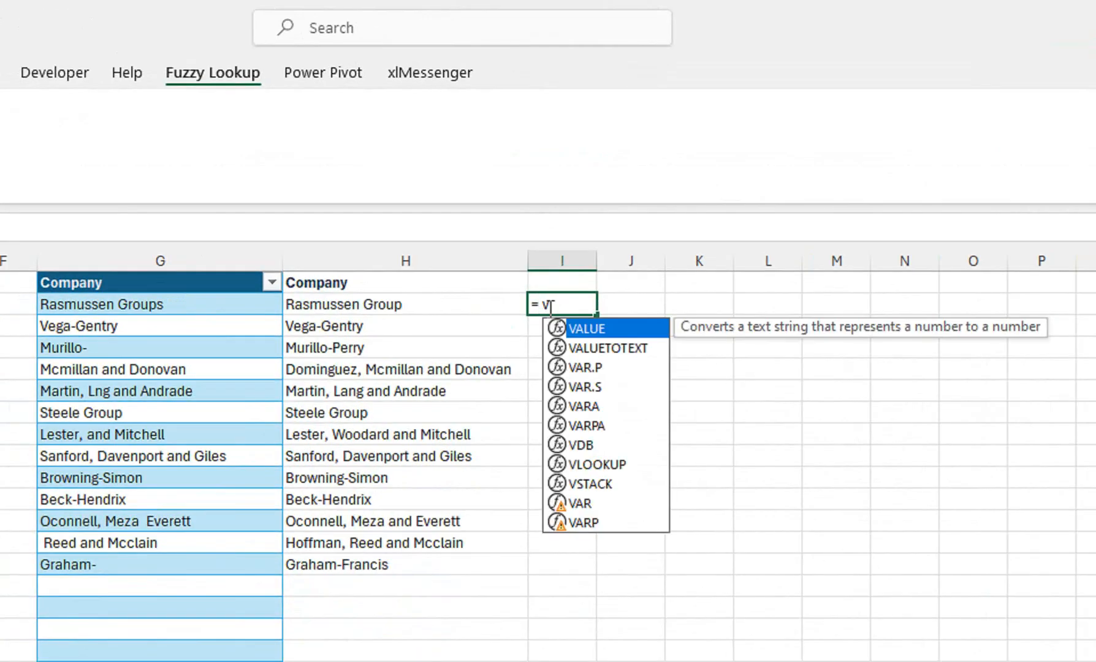
pyautogui.write('i')
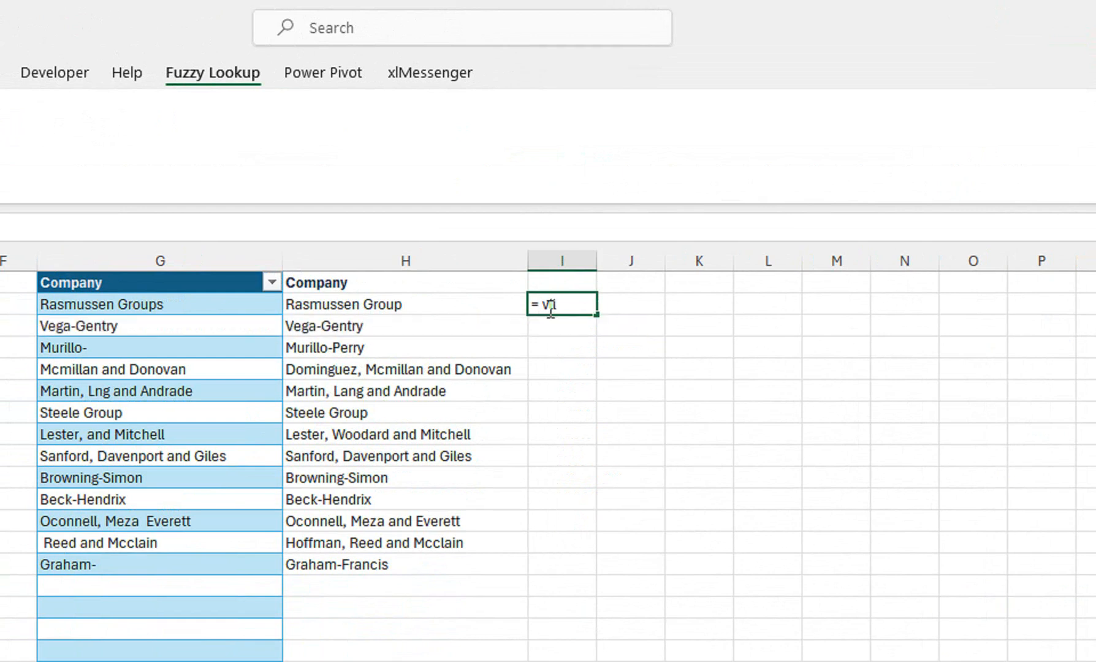
pyautogui.press('BackSpace')
pyautogui.press('BackSpace')
pyautogui.write('l')
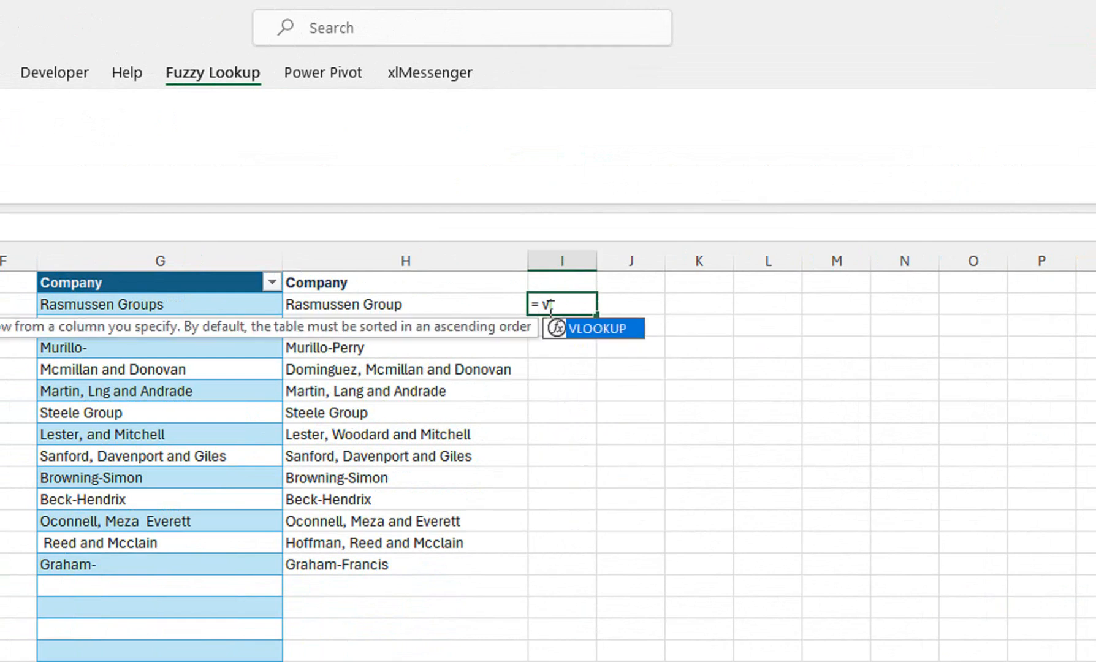
pyautogui.write('o')
pyautogui.press('Tab')
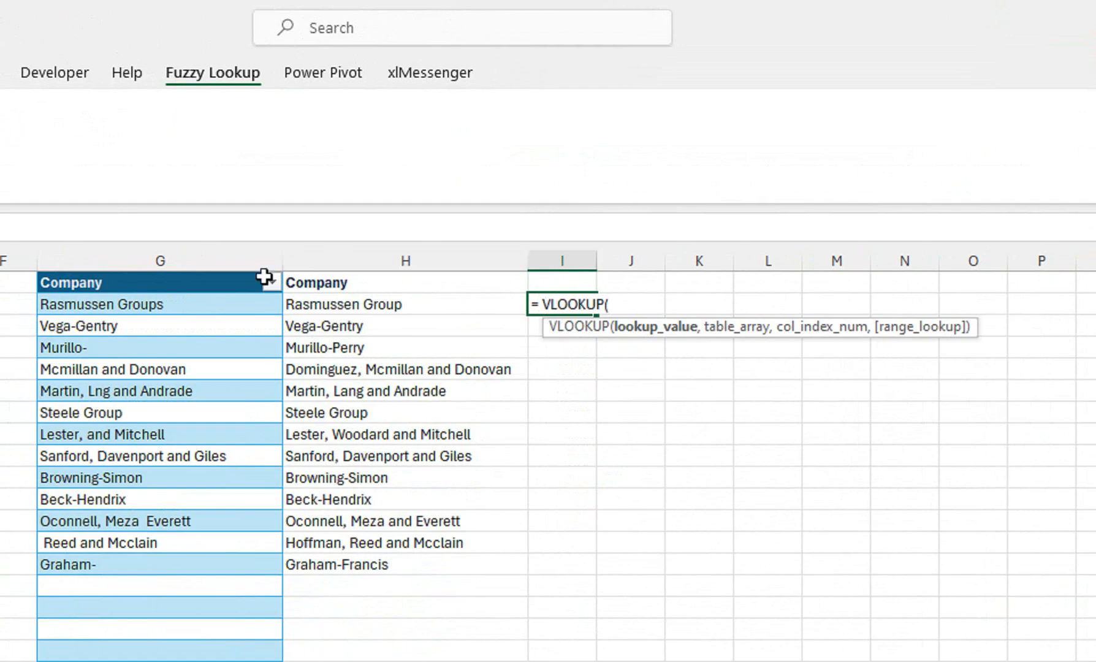
pyautogui.click(228, 302)
pyautogui.write(',')
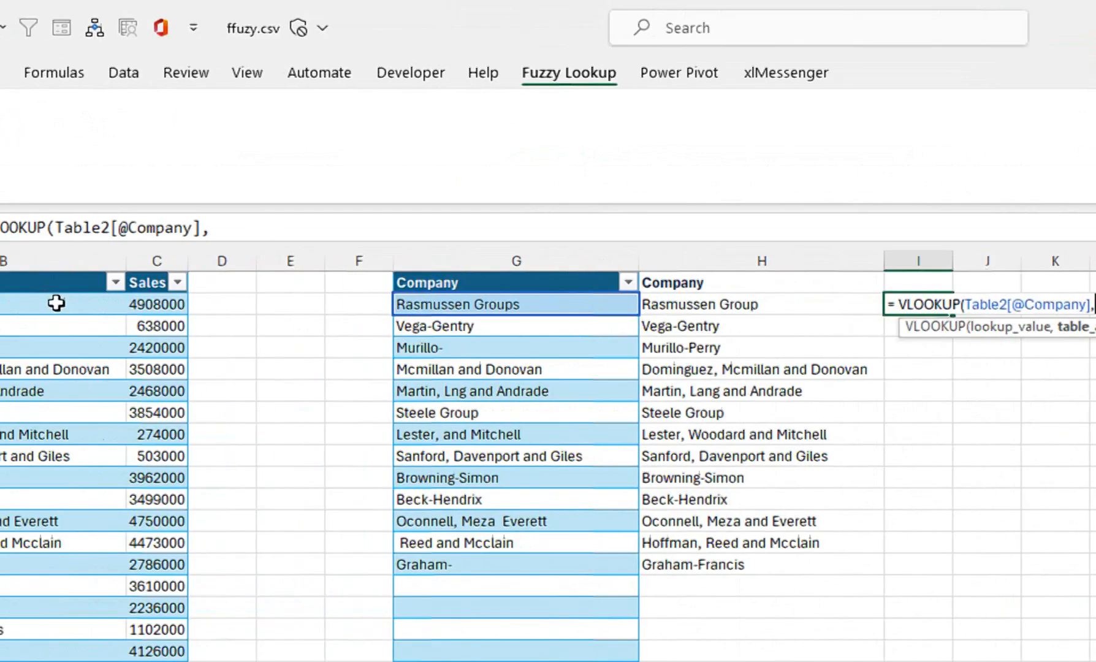
pyautogui.moveTo(208, 260); pyautogui.dragTo(368, 255)
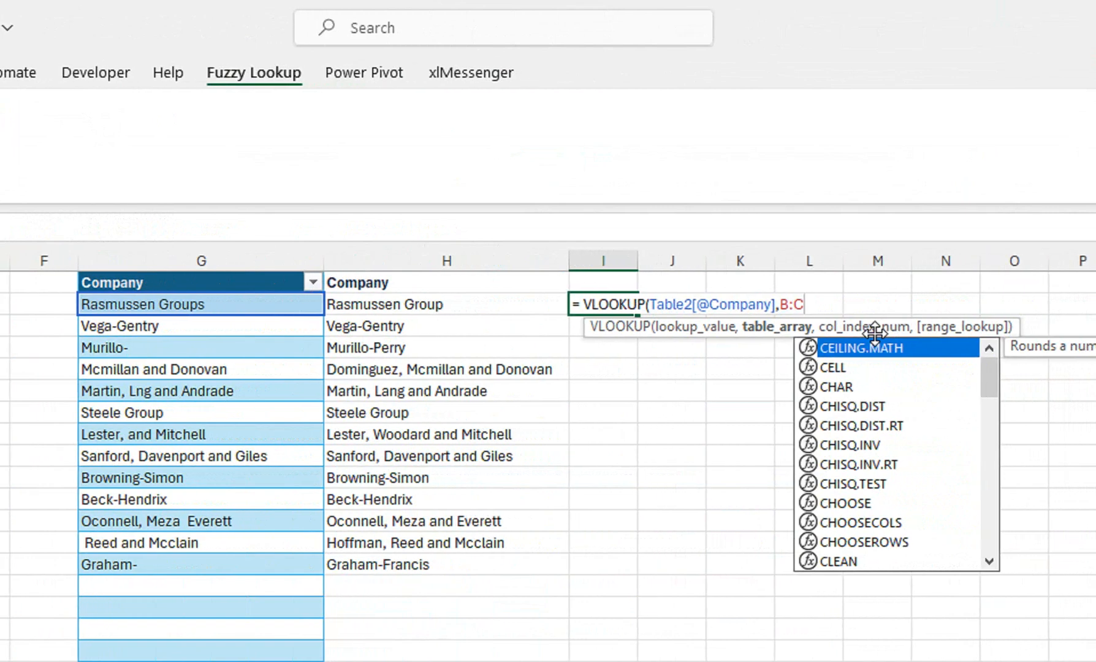
pyautogui.write(',')
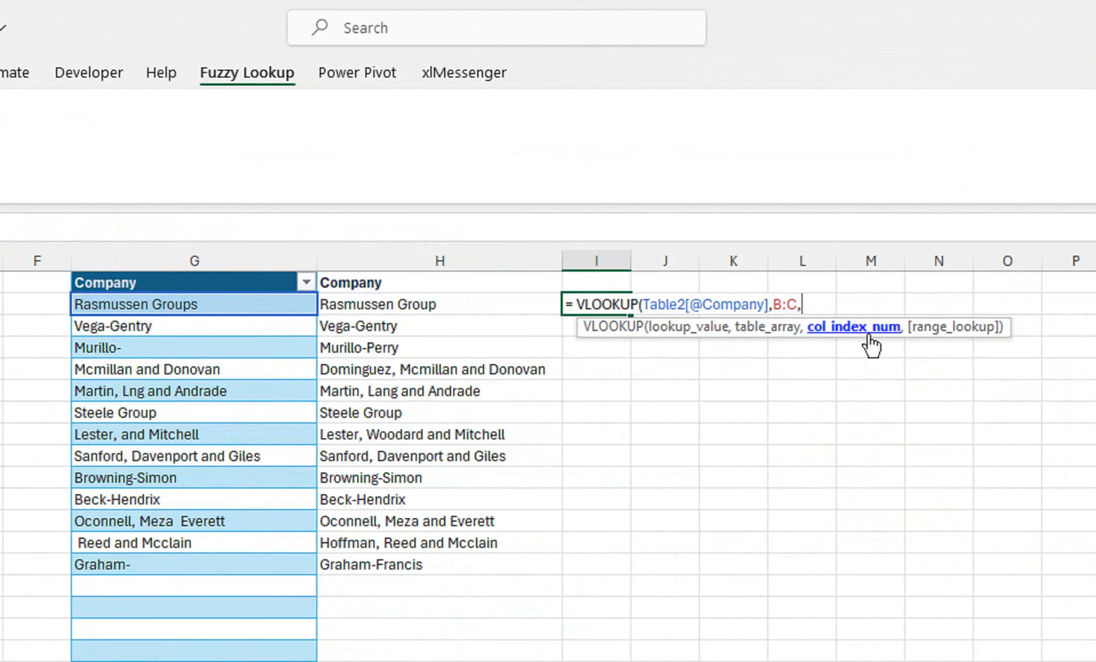
pyautogui.write('2,')
pyautogui.press('Down')
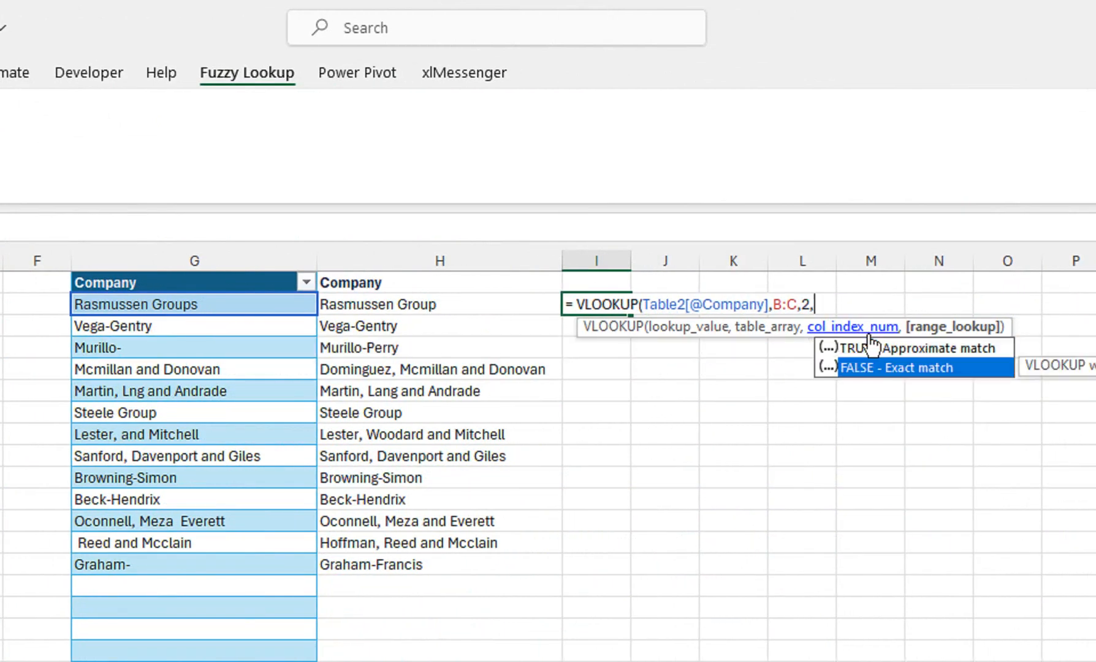
pyautogui.press('Tab')
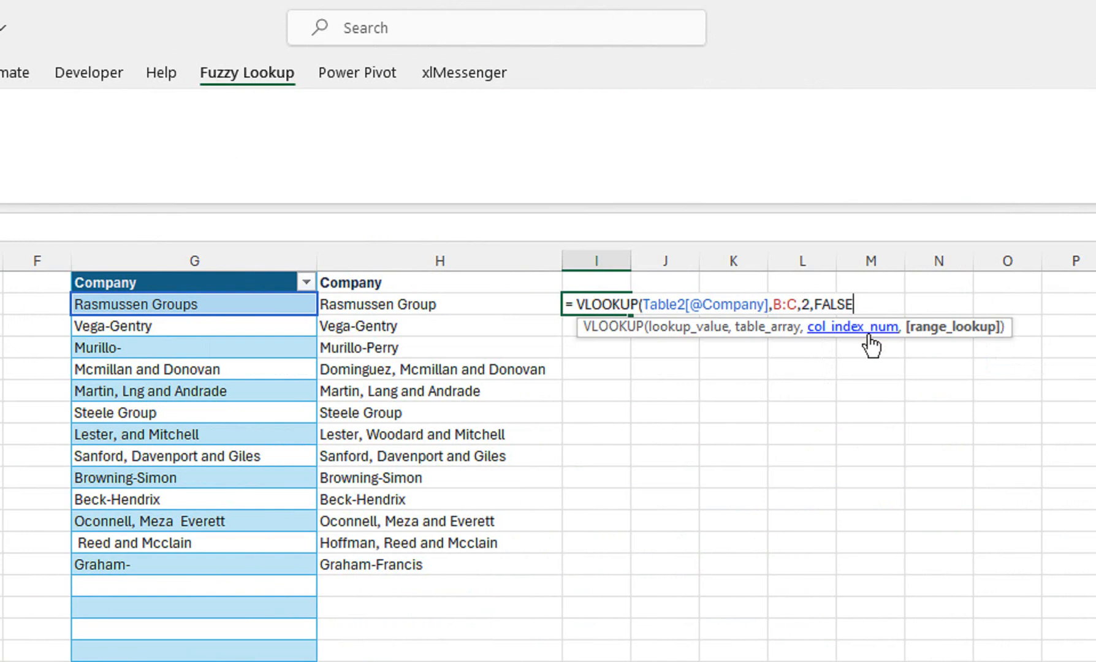
pyautogui.write(')')
pyautogui.press('Return')
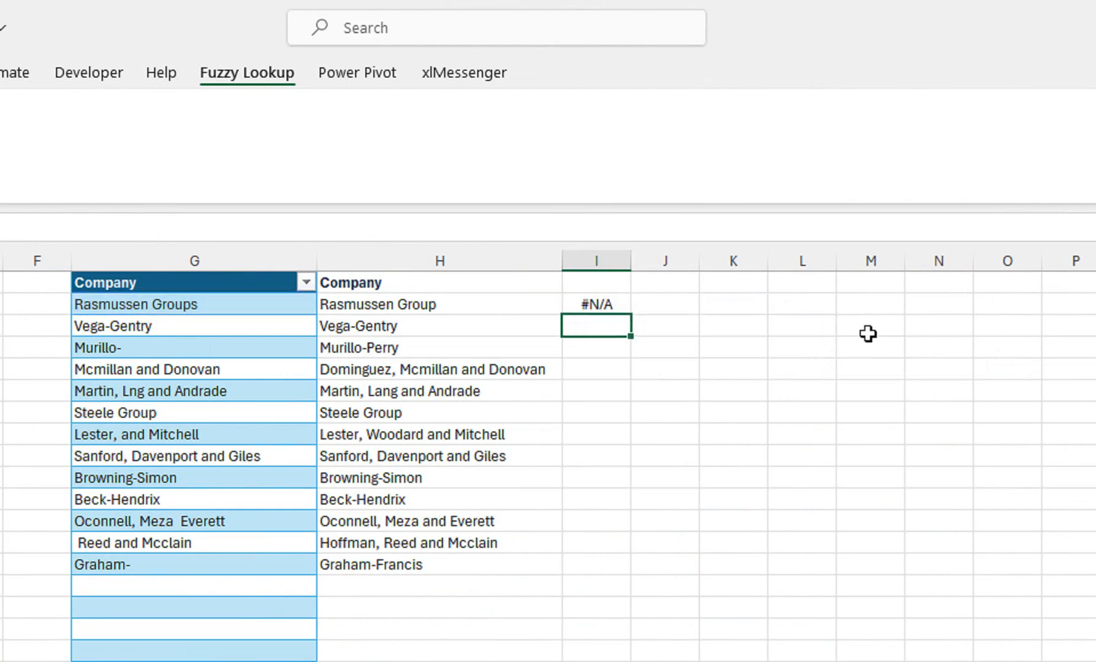
pyautogui.click(599, 300)
pyautogui.doubleClick(631, 313)
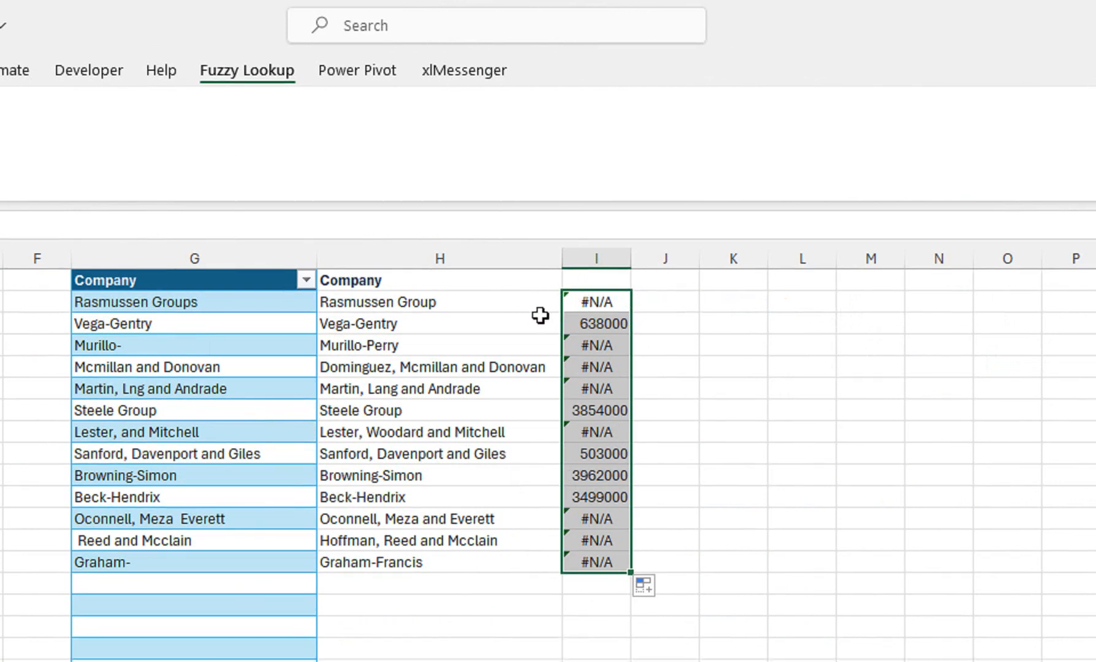
# Change the lookup value in I2's VLOOKUP to H2 and fill the corrected formula down to I14.
pyautogui.doubleClick(582, 301)
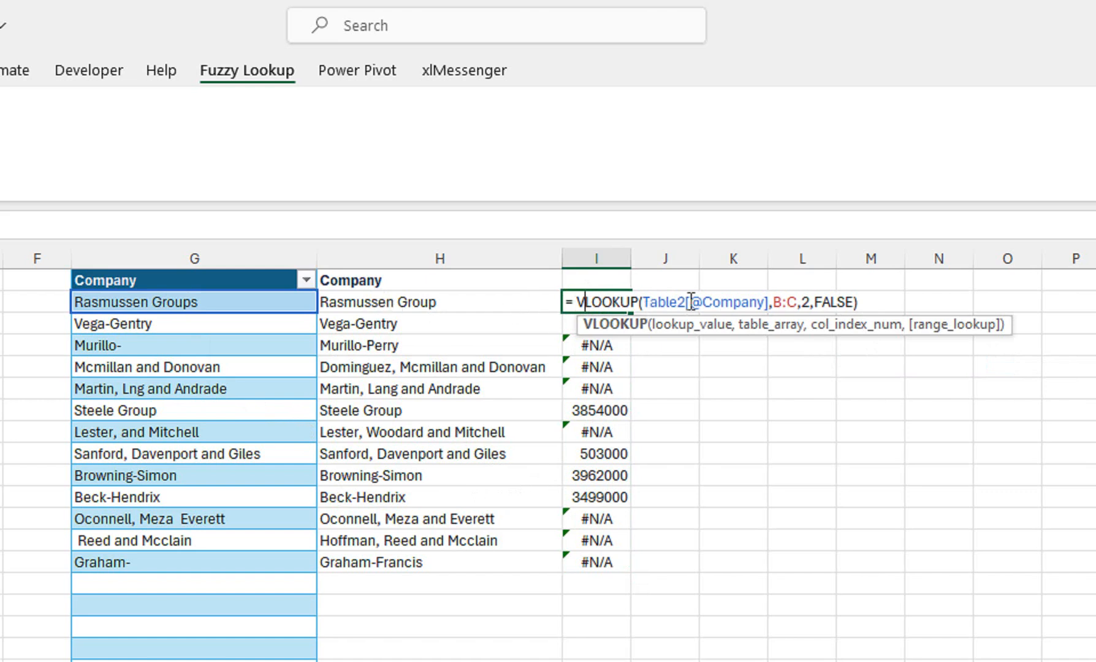
pyautogui.moveTo(768, 296); pyautogui.dragTo(643, 296)
pyautogui.click(441, 309)
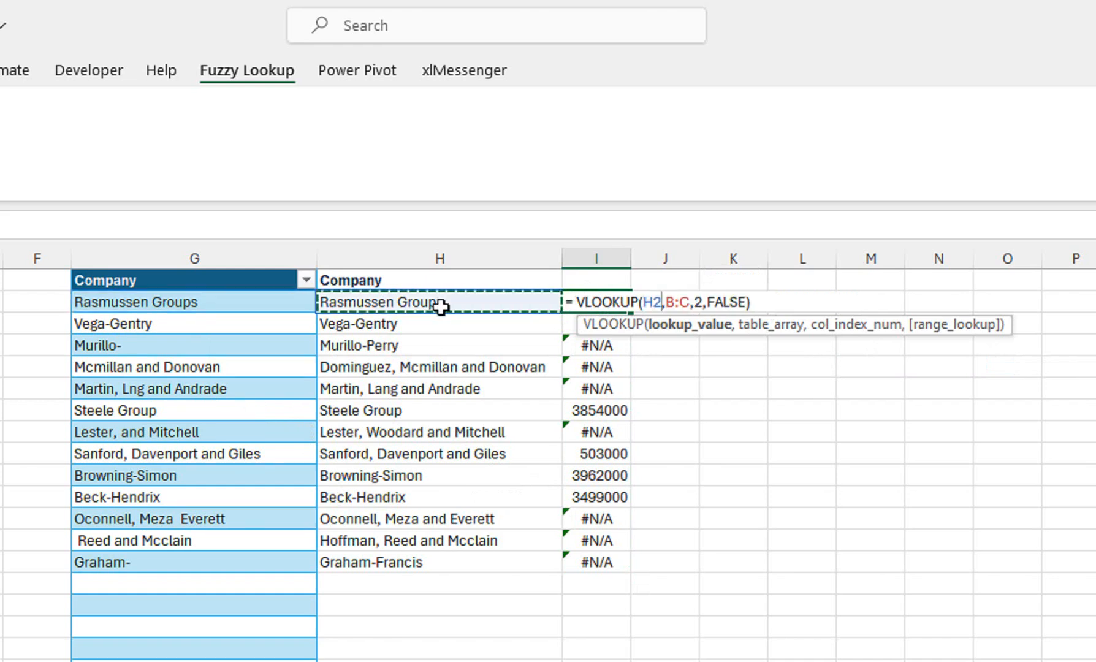
pyautogui.press('Return')
pyautogui.click(619, 301)
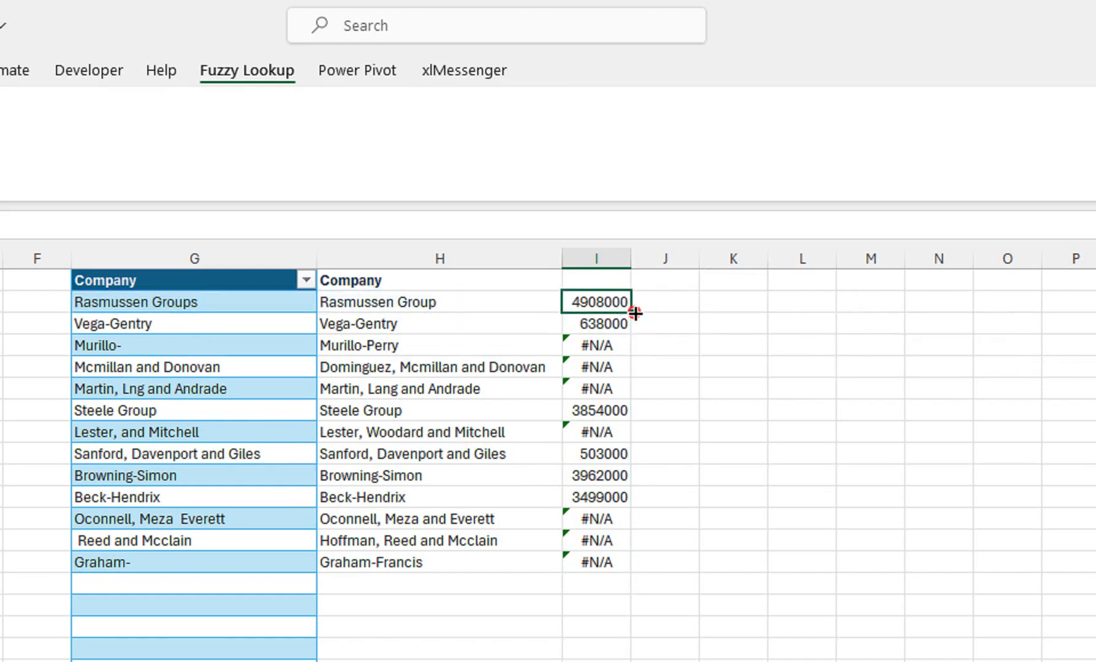
pyautogui.doubleClick(631, 312)
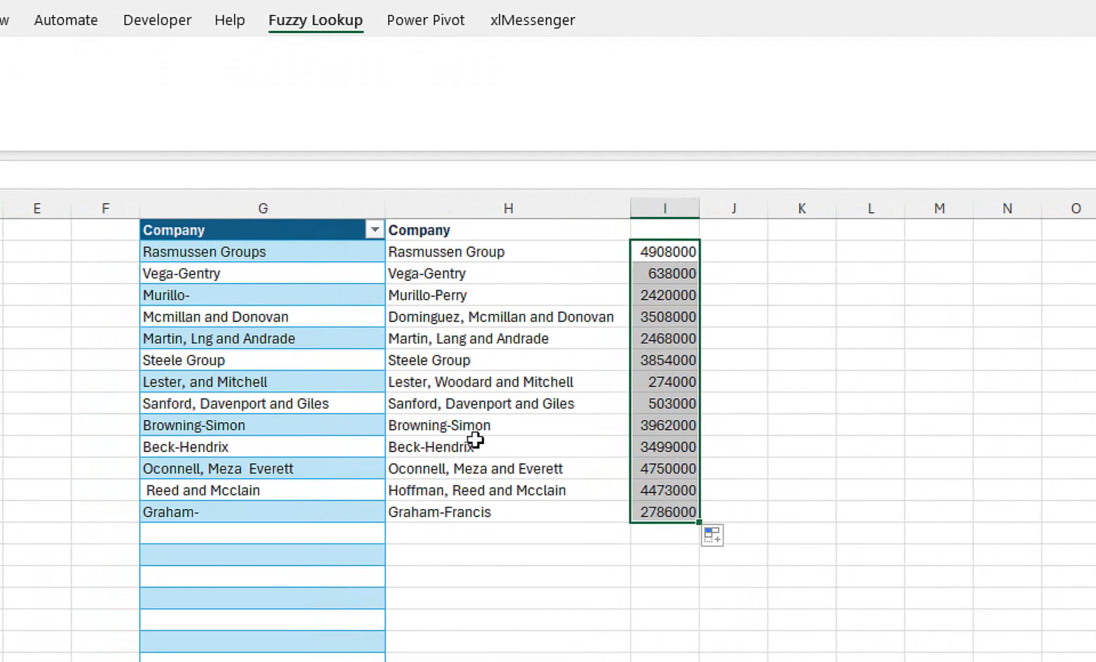
# Add the header Sales in I1 above the looked-up values.
pyautogui.click(669, 235)
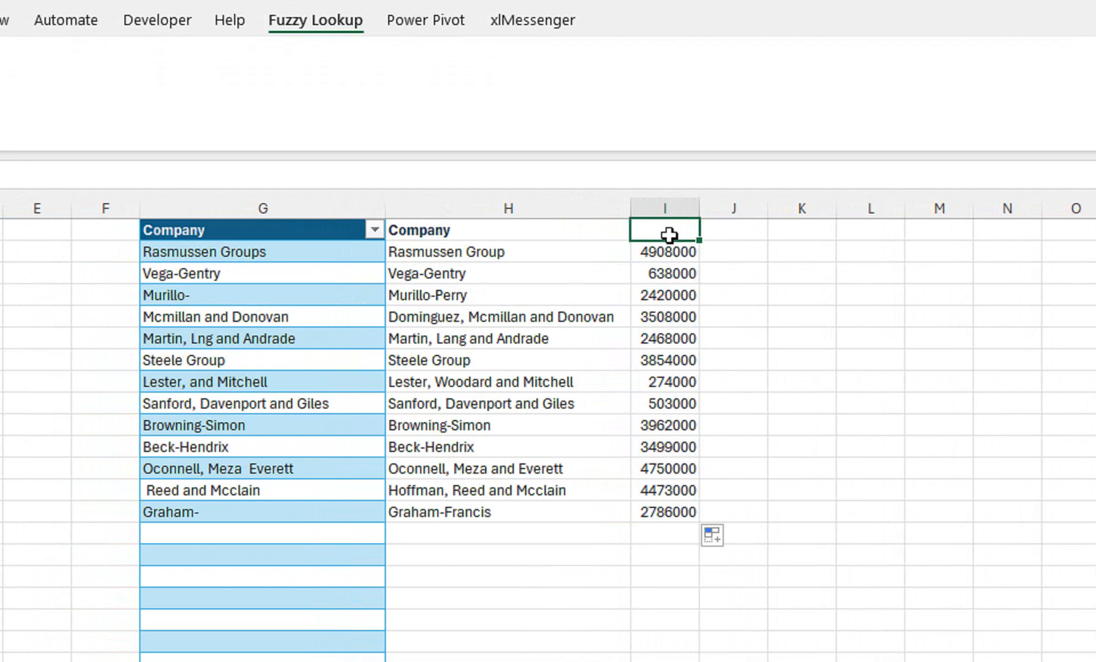
pyautogui.write('SAl')
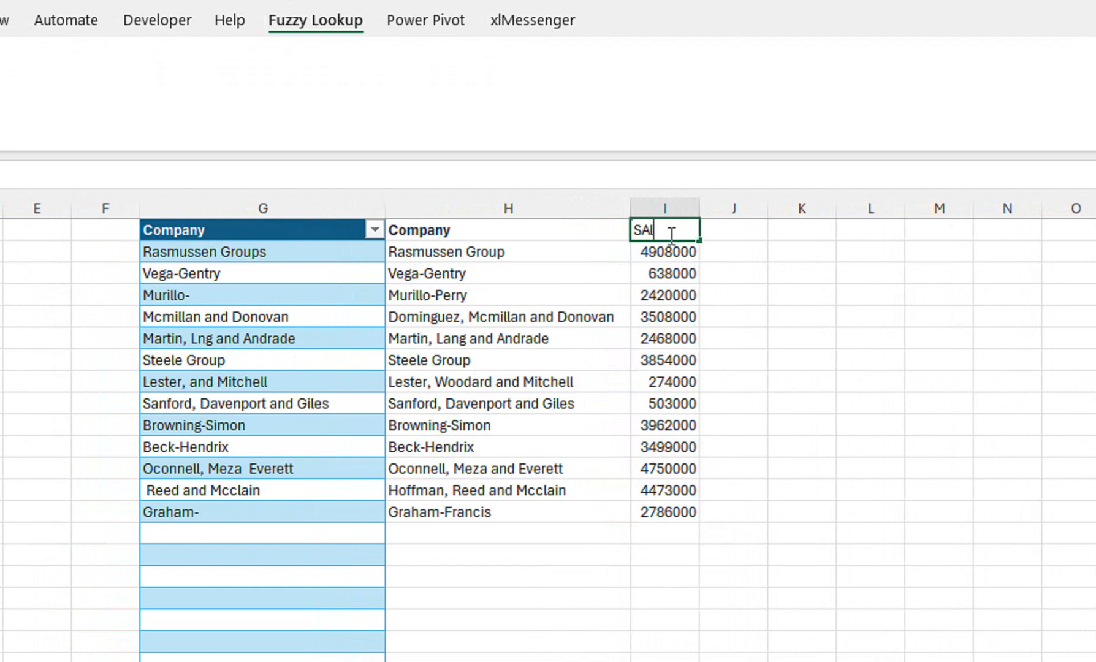
pyautogui.write('es')
pyautogui.click(732, 359)
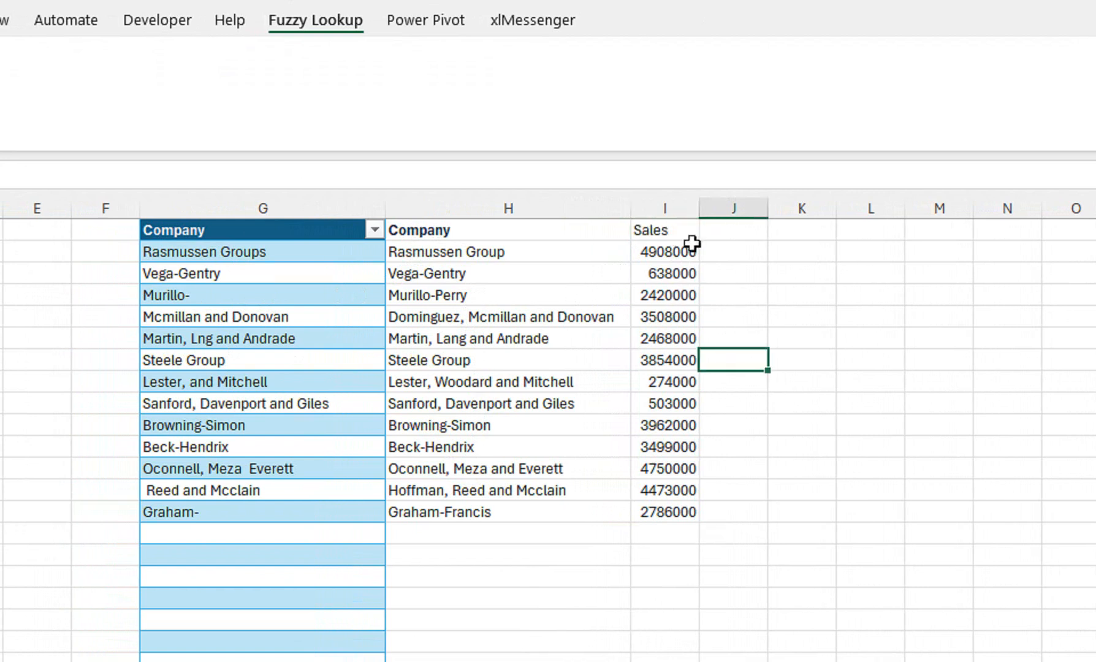
pyautogui.click(295, 207)
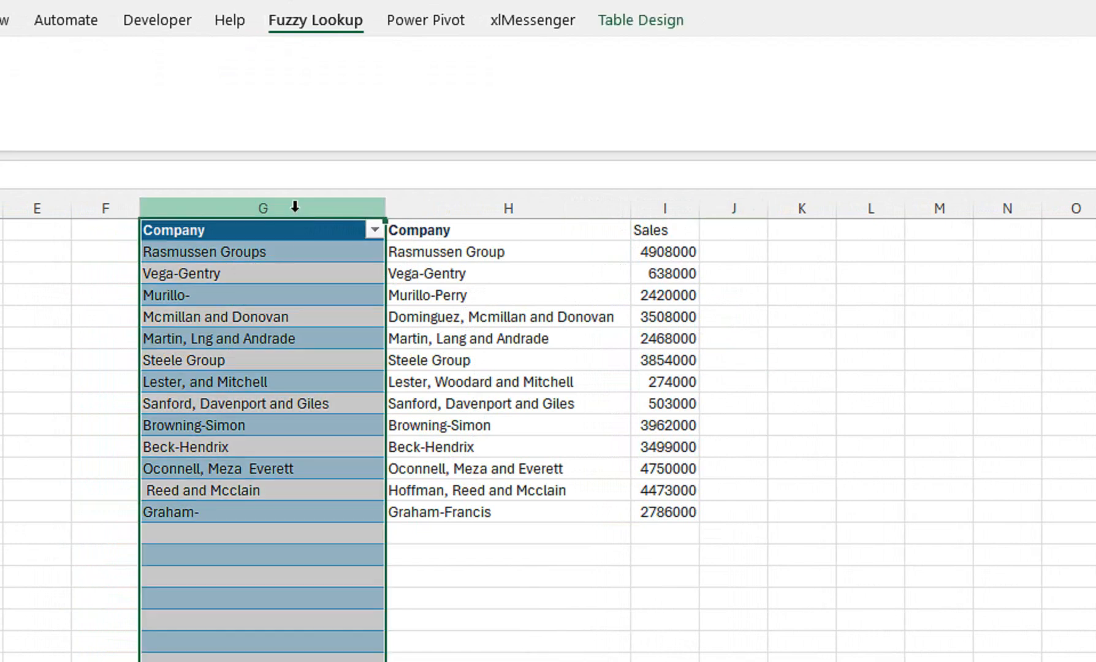
pyautogui.click(392, 383)
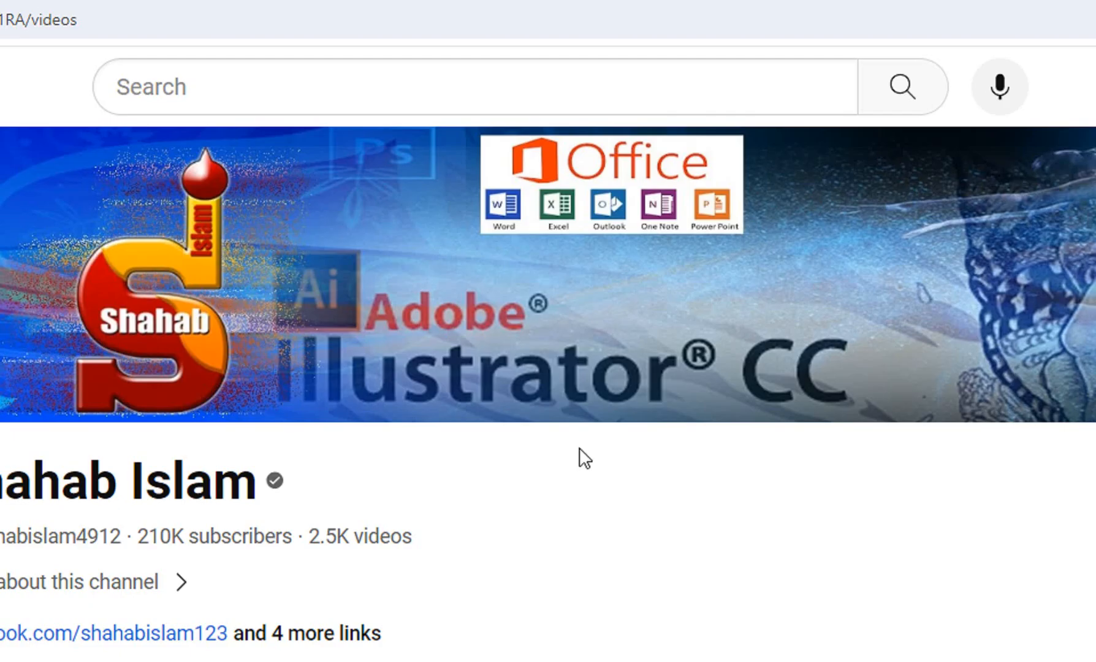